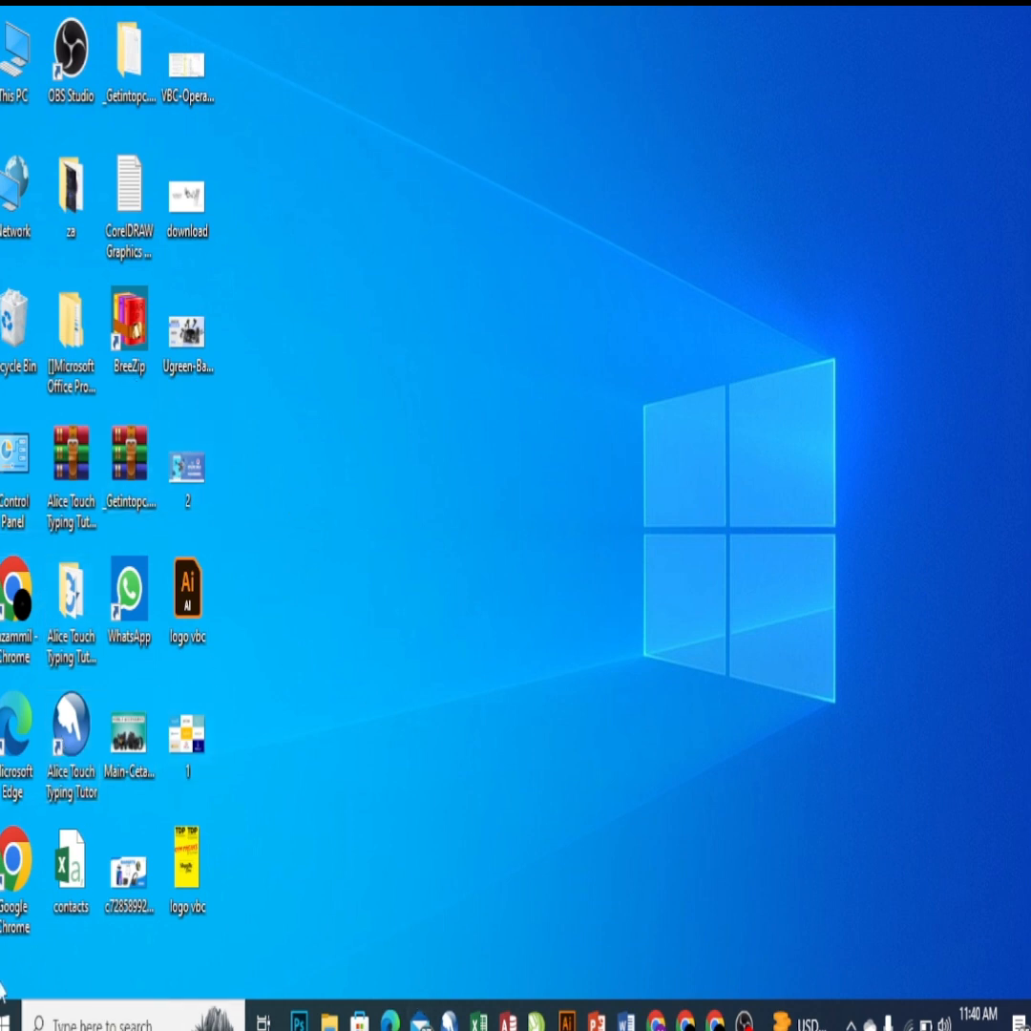
- Open Google Chrome with the POS profile
double_click(23, 880)
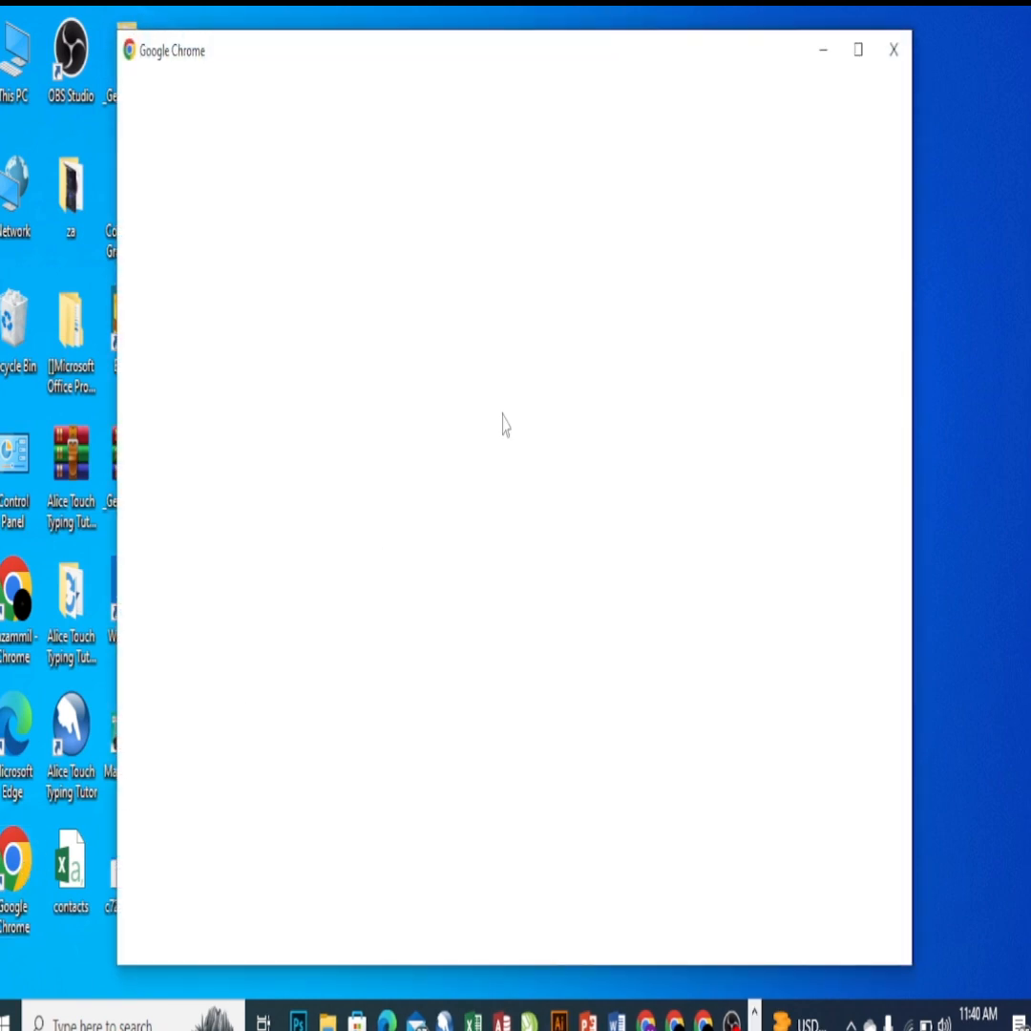
scroll(545, 566, "down", 3)
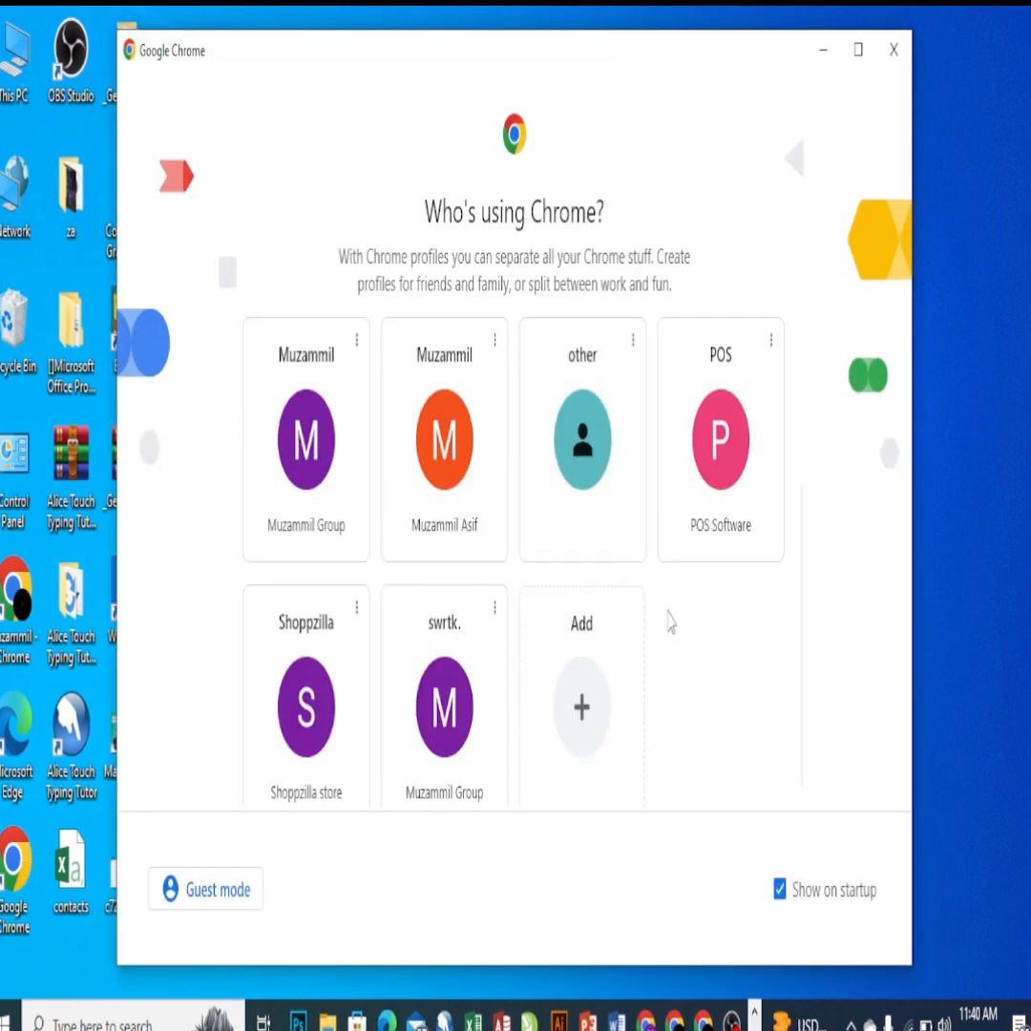
left_click(745, 465)
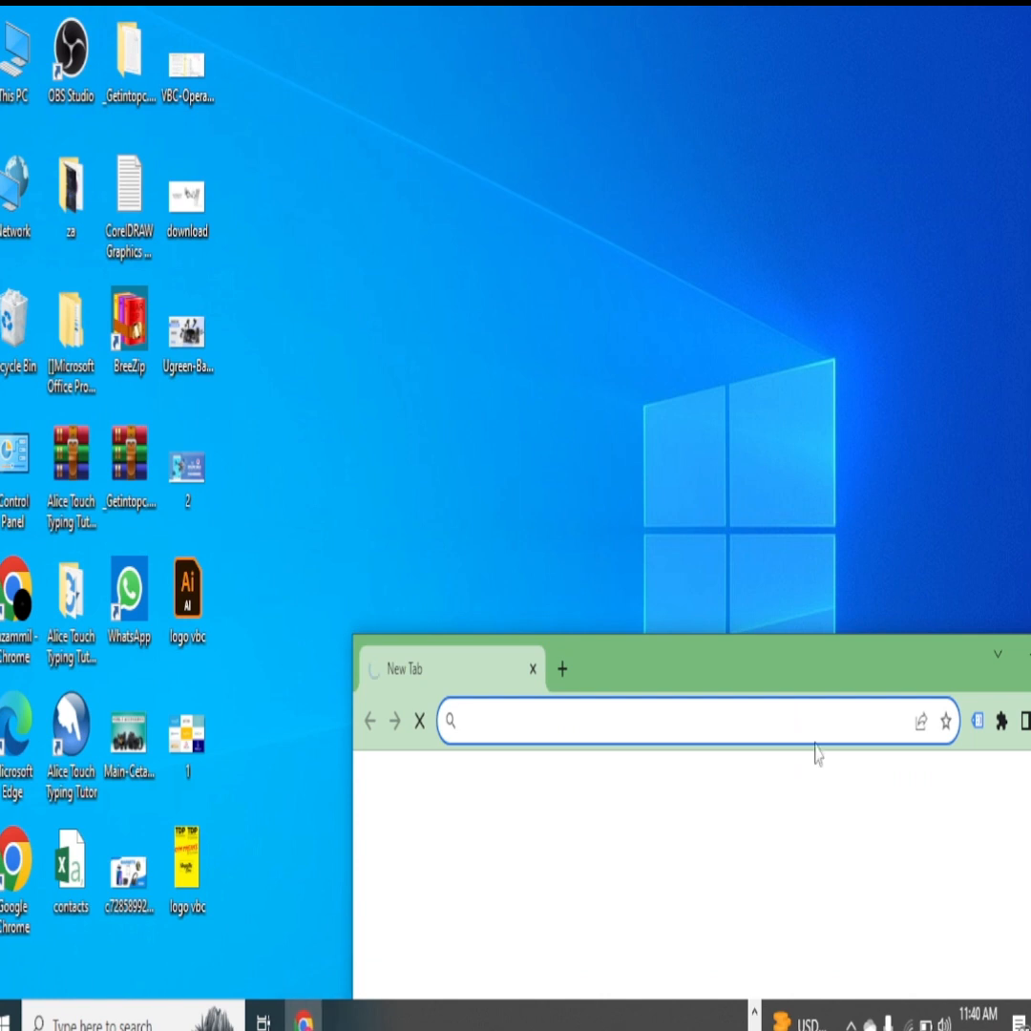
- Restore the Chrome window on the desktop and maximize it
left_click(1028, 656)
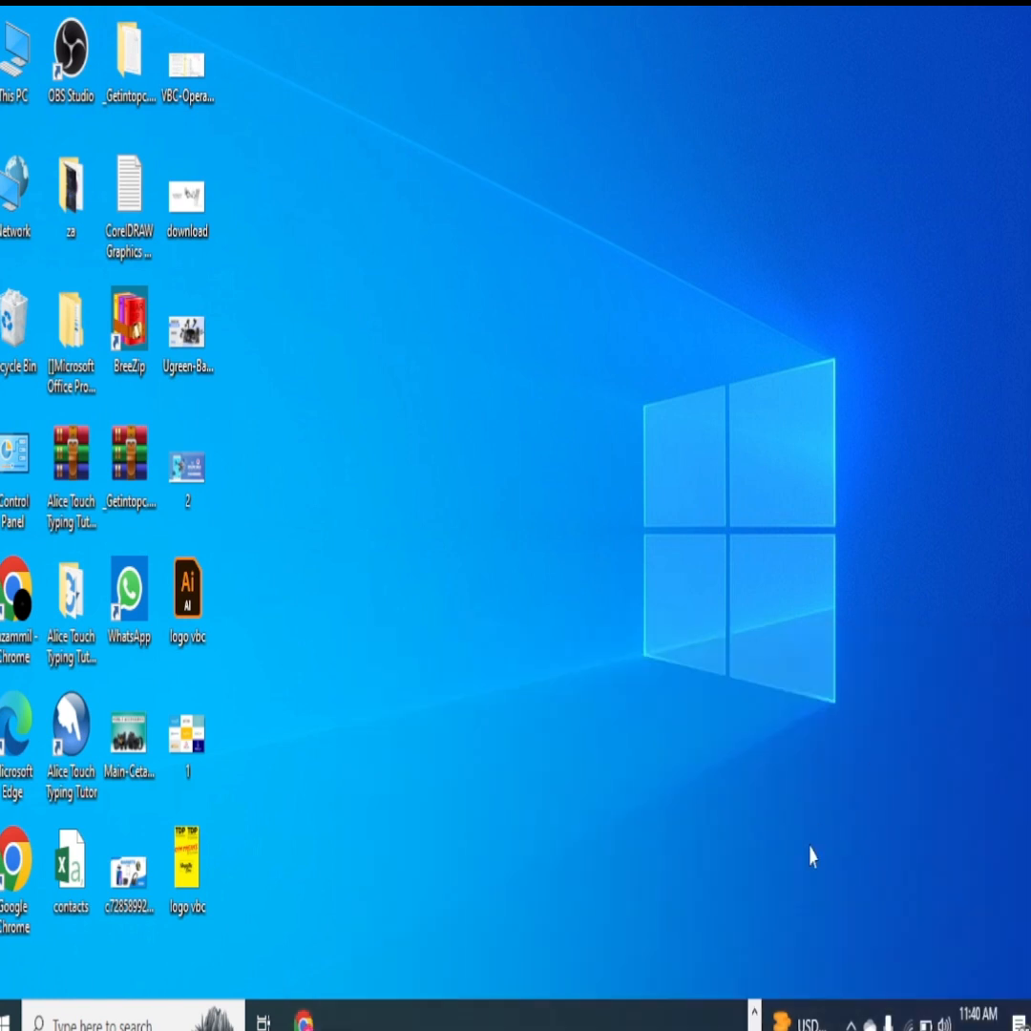
left_click(304, 1020)
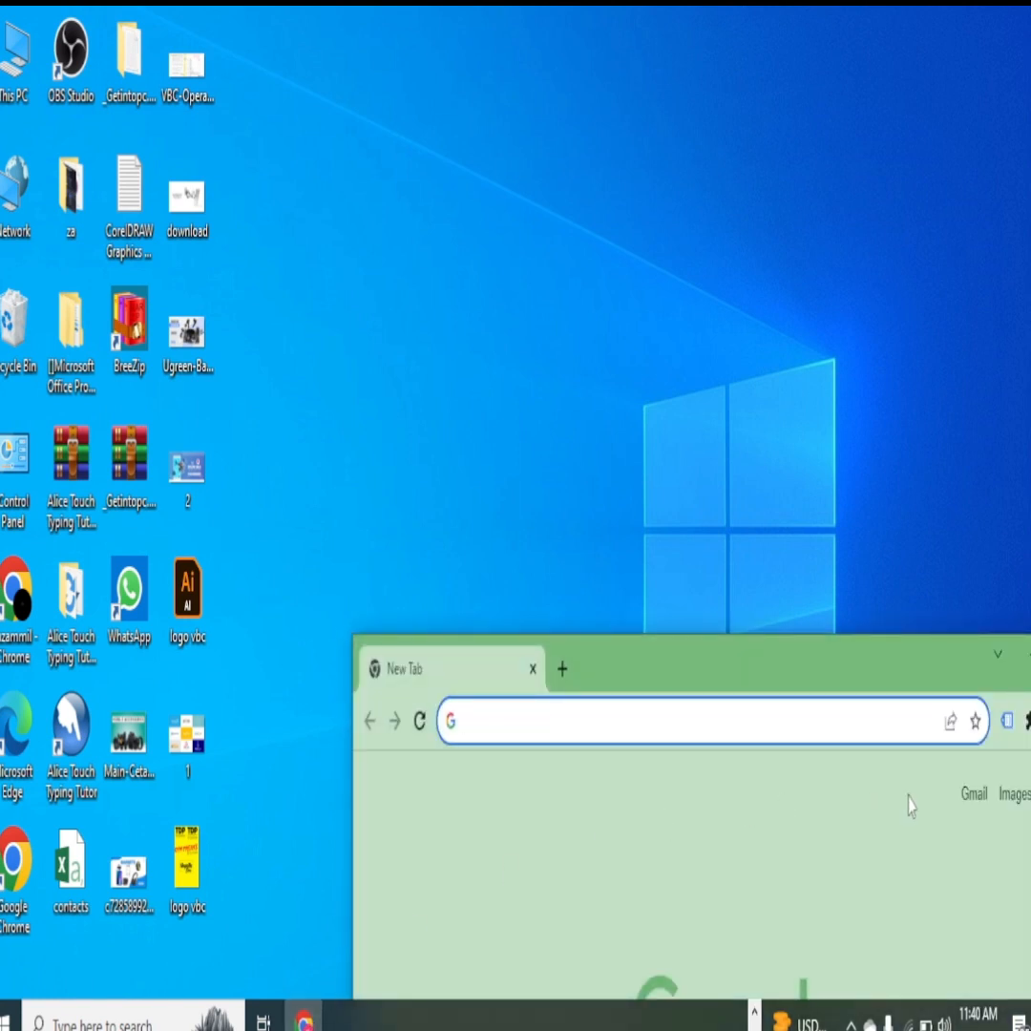
left_click(17, 879)
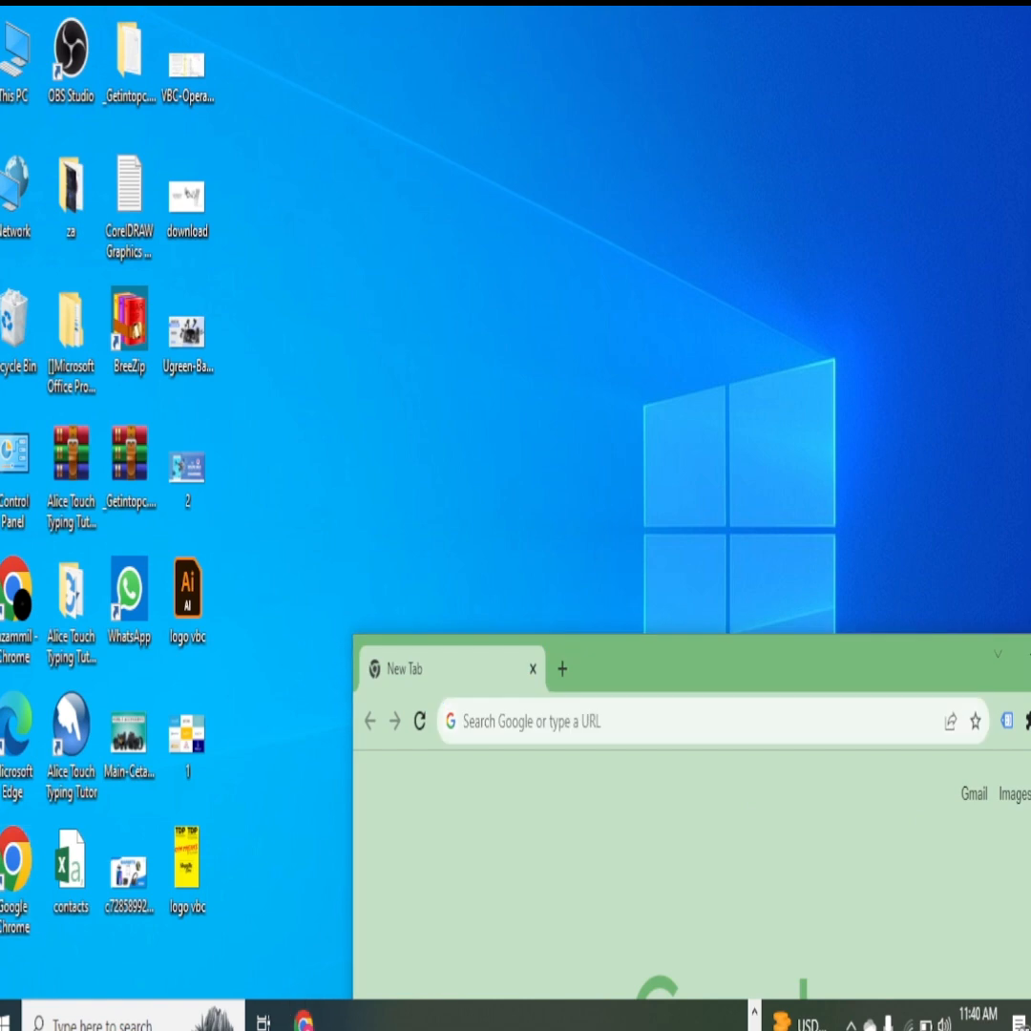
left_click(704, 703)
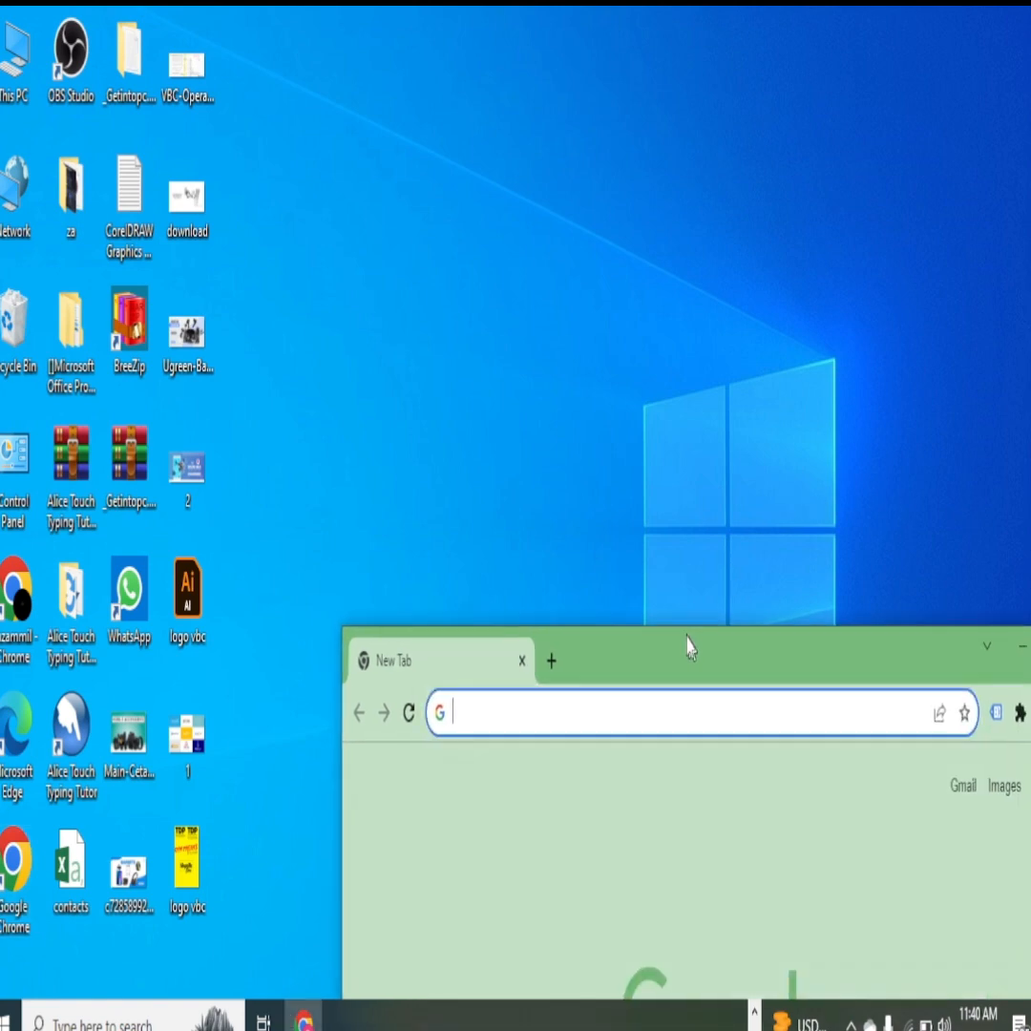
left_click_drag(686, 649, 559, 336)
left_click(943, 340)
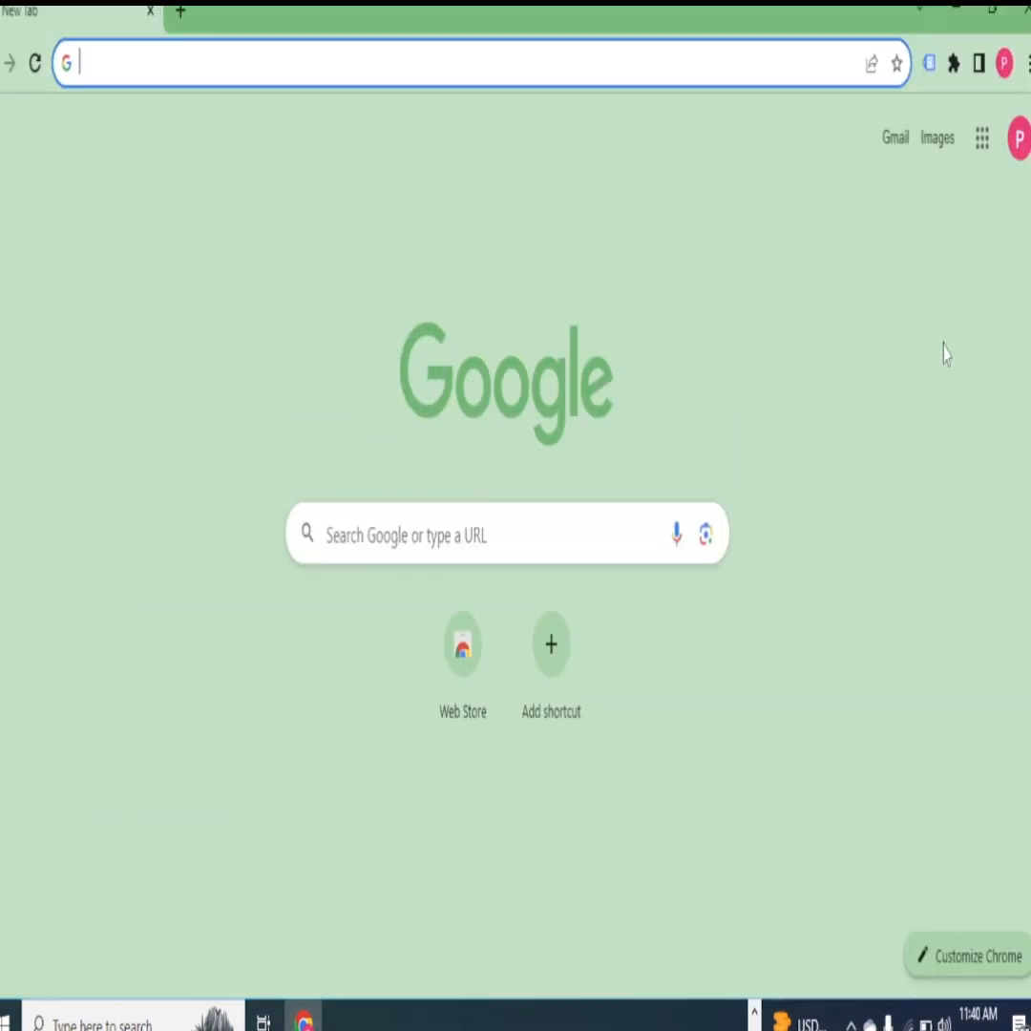
- Search Google for "google adwords"
left_click(416, 544)
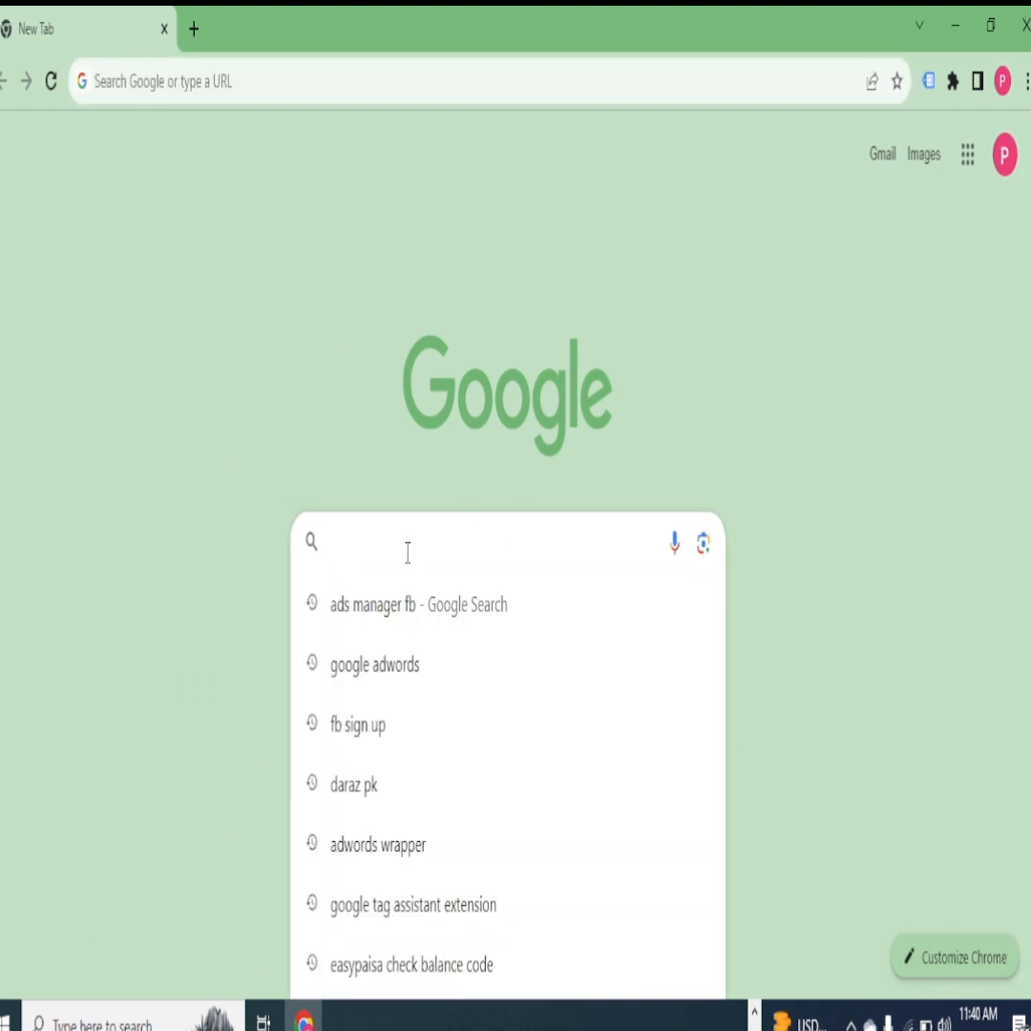
type("A")
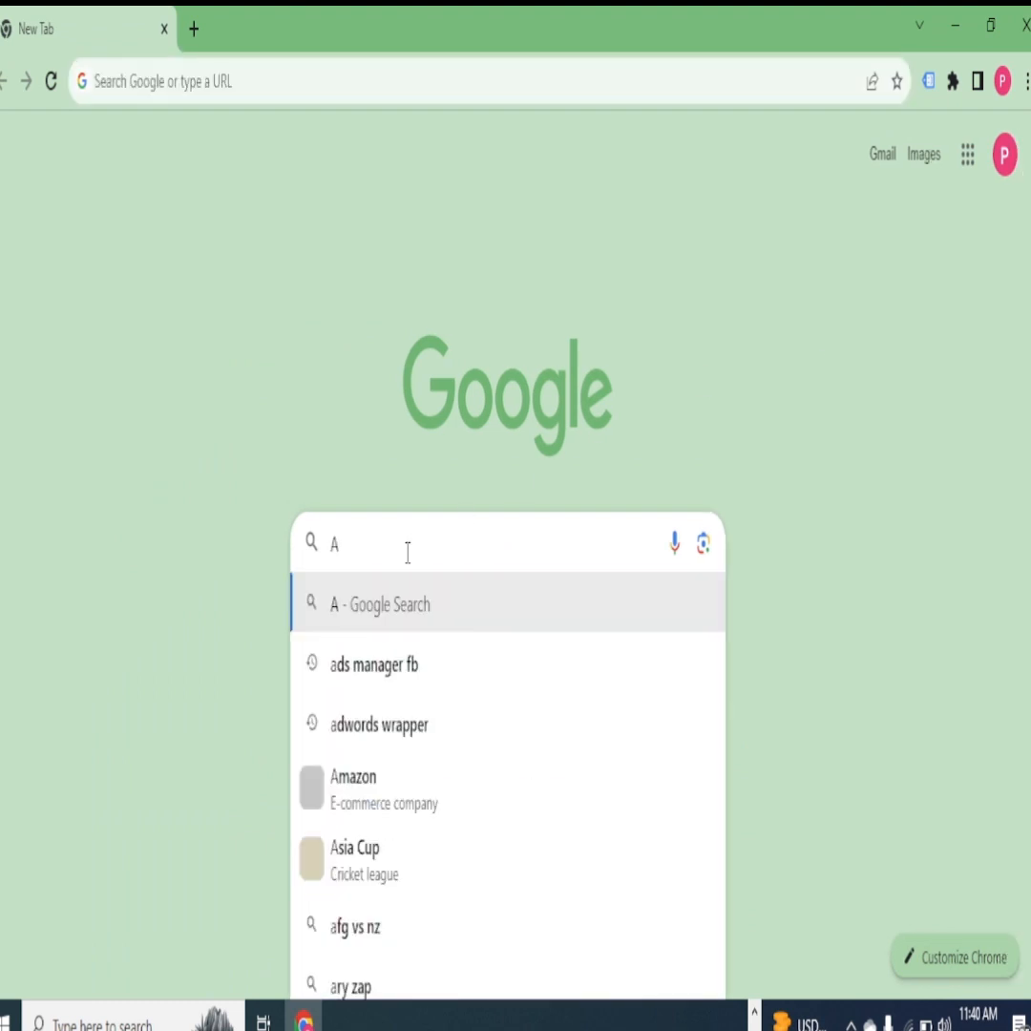
key("BackSpace")
type("F")
key("BackSpace")
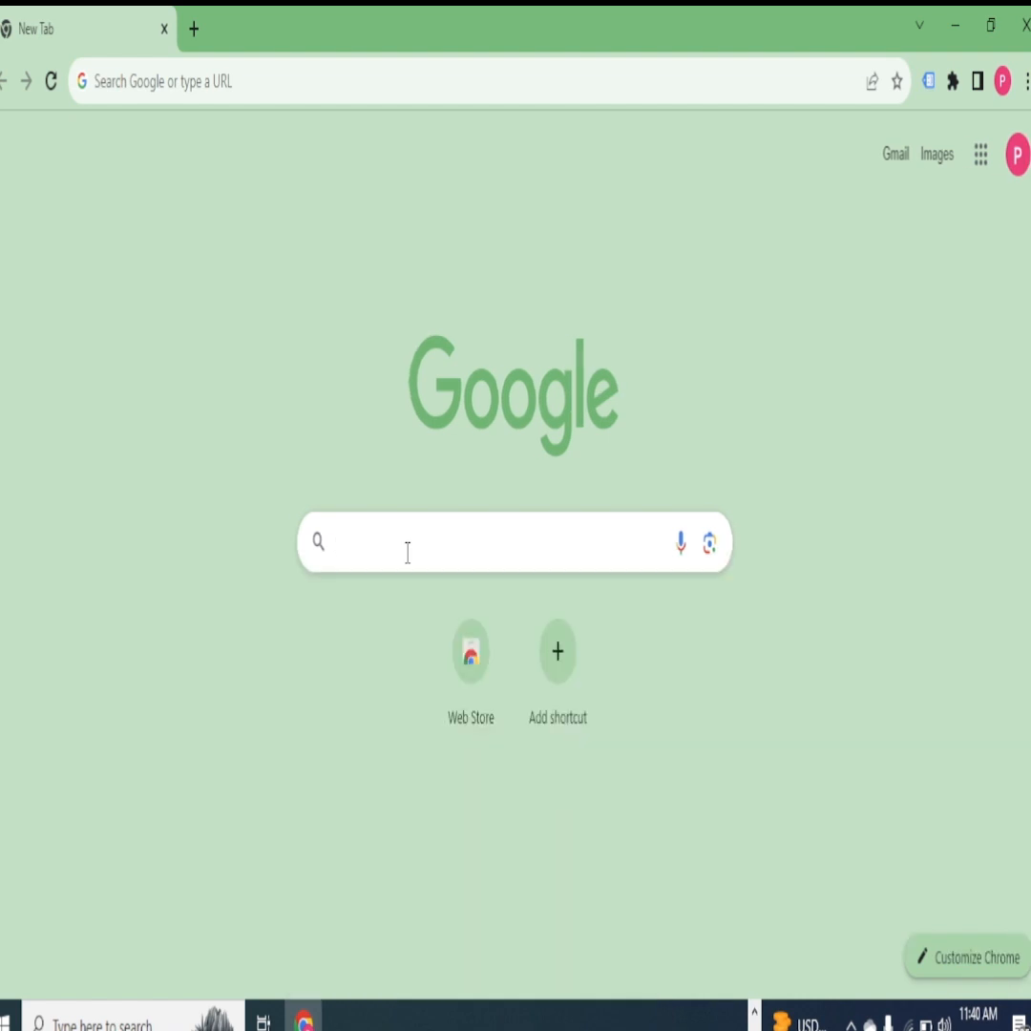
type("GOOGLE ")
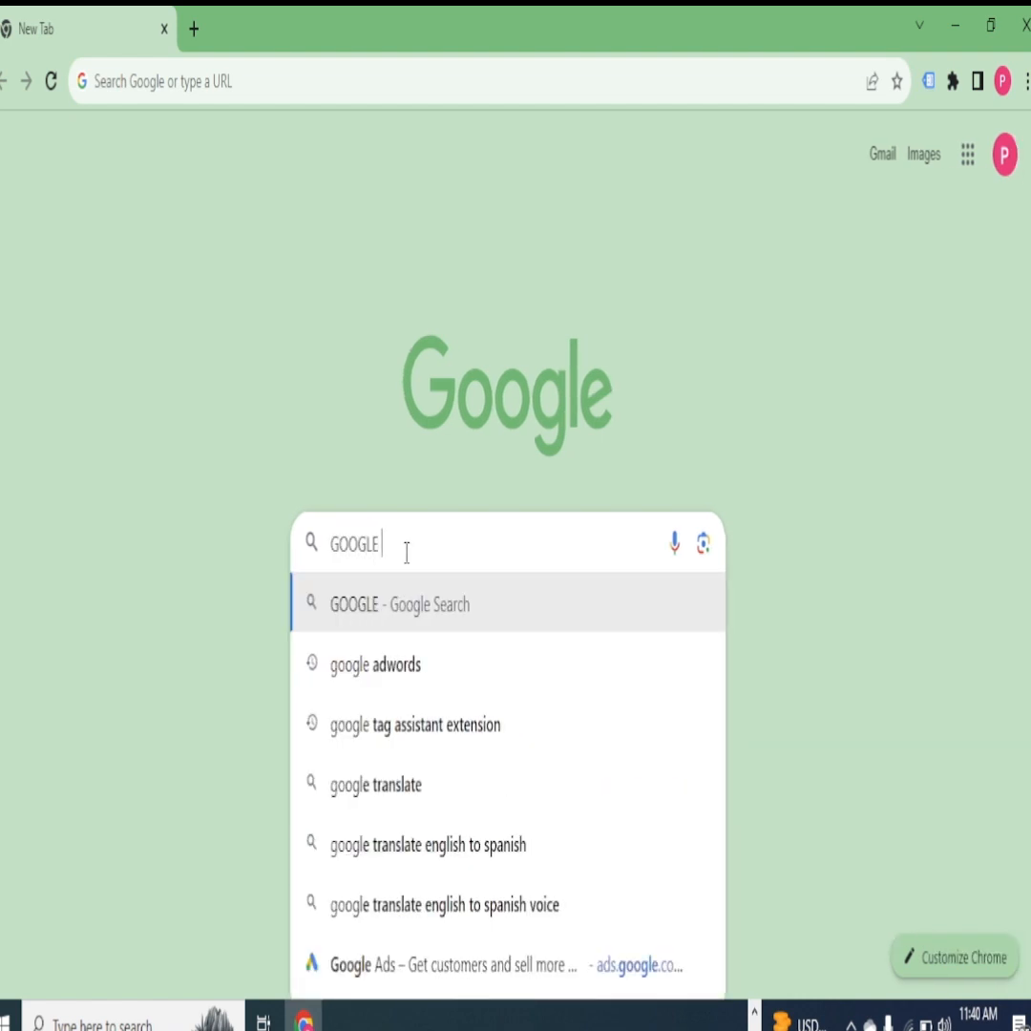
type("ADWORDS")
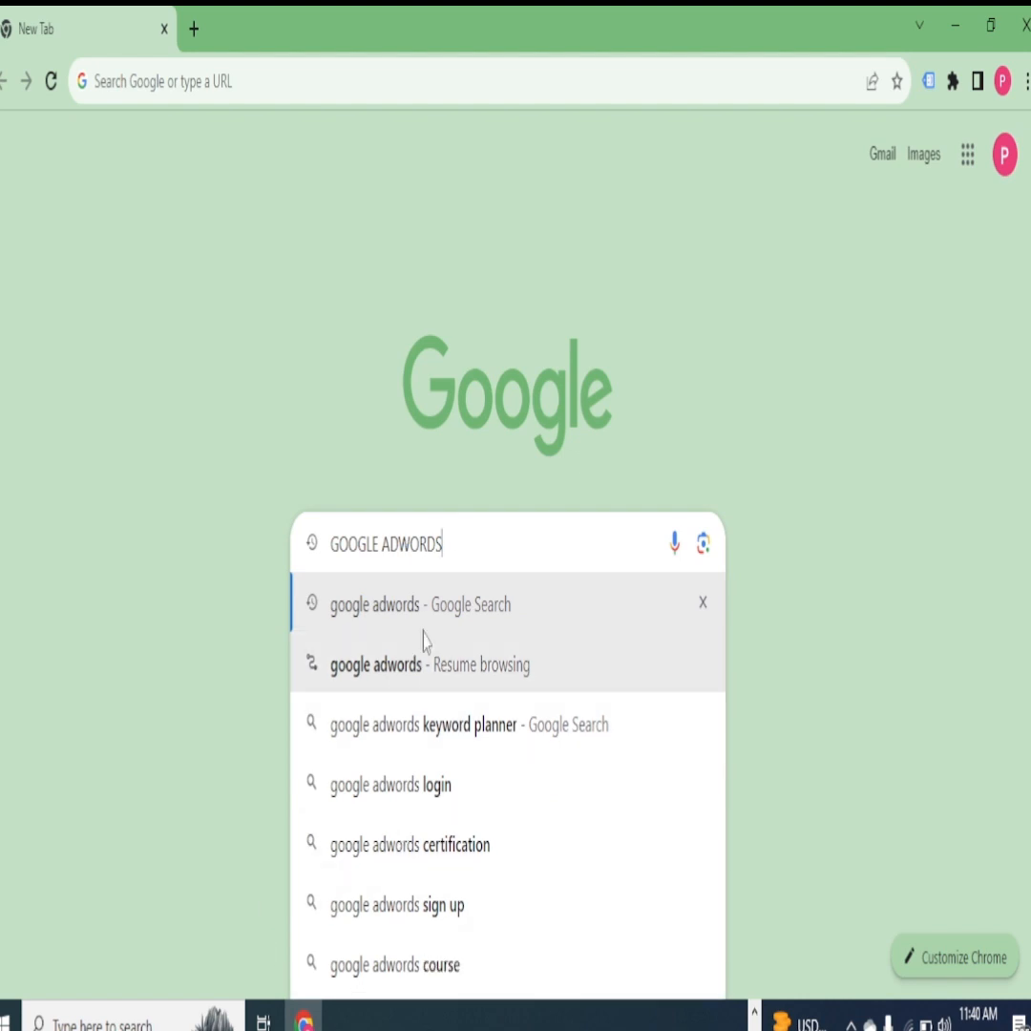
left_click(375, 611)
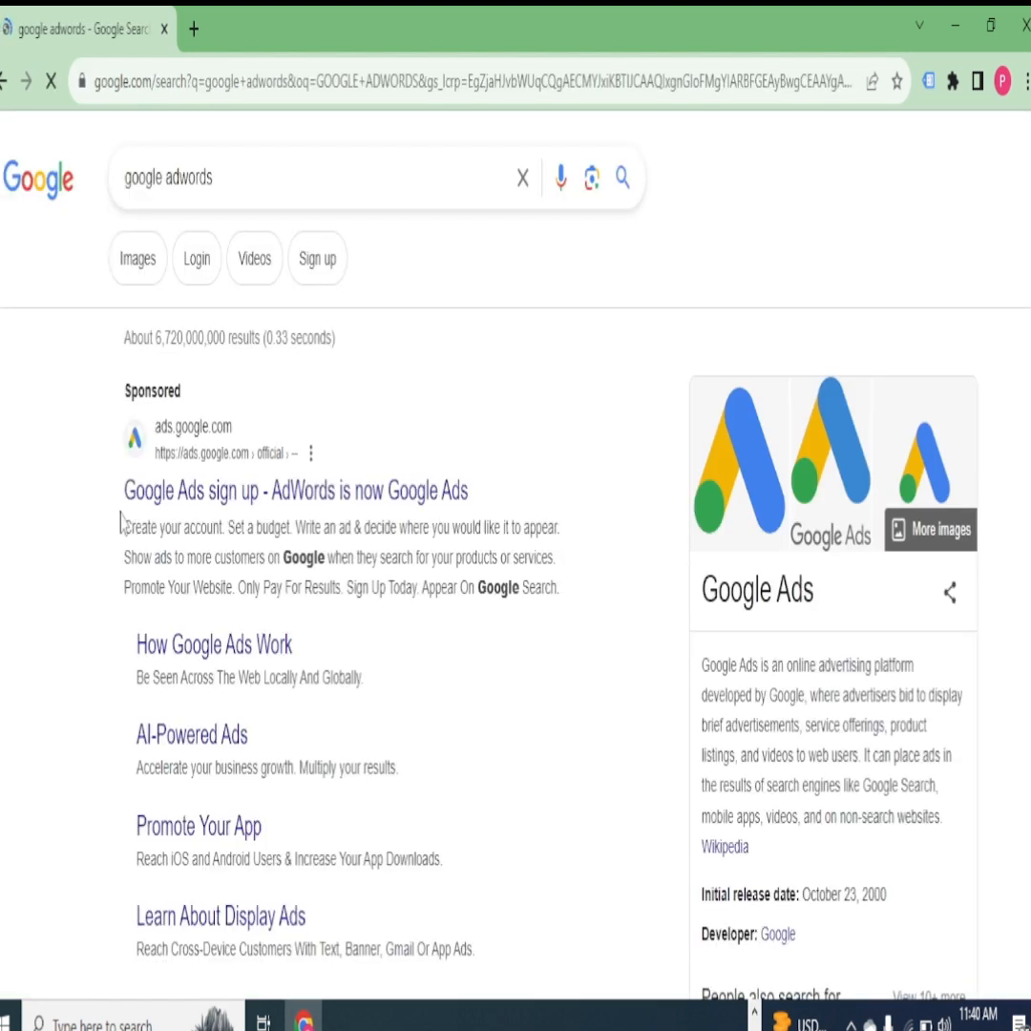
- Open the Google Ads home page from the search results and sign in to the Google Ads account
scroll(237, 401, "down", 3)
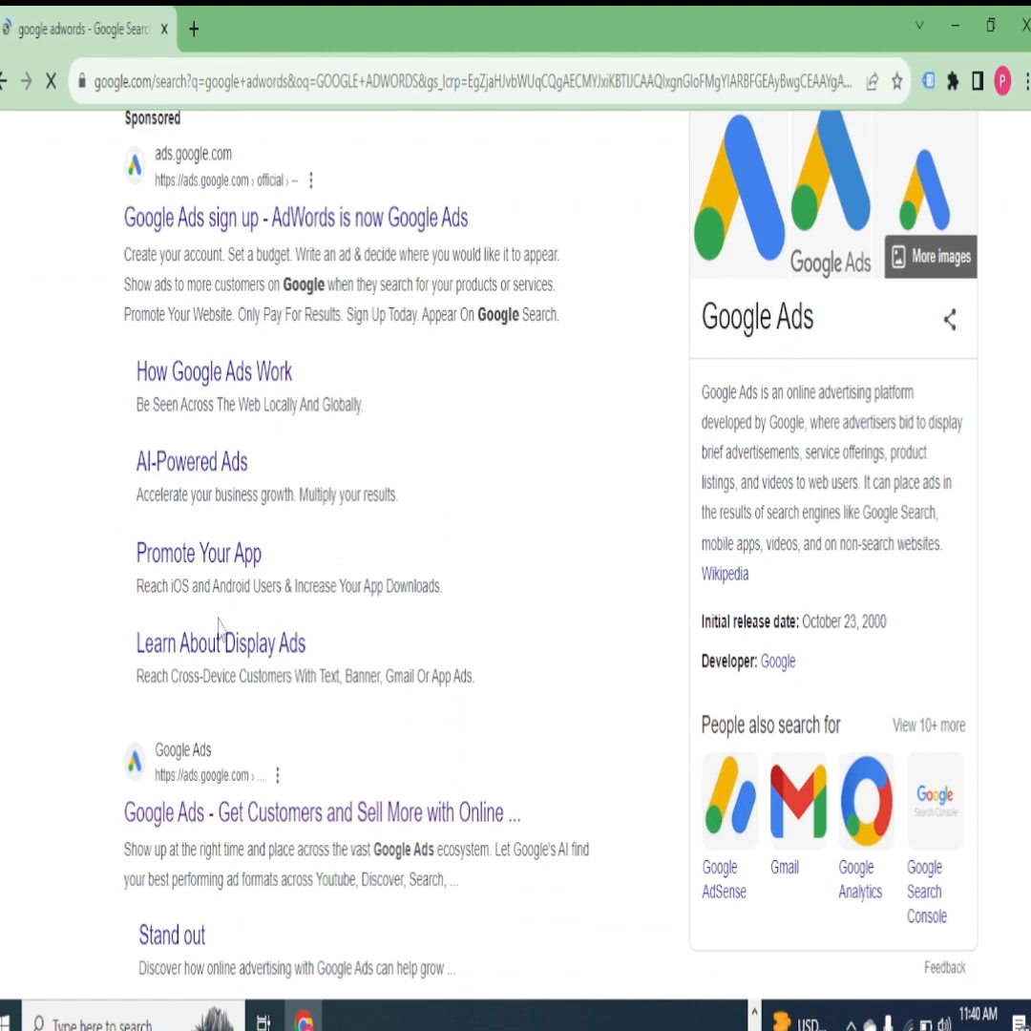
scroll(272, 372, "up", 1)
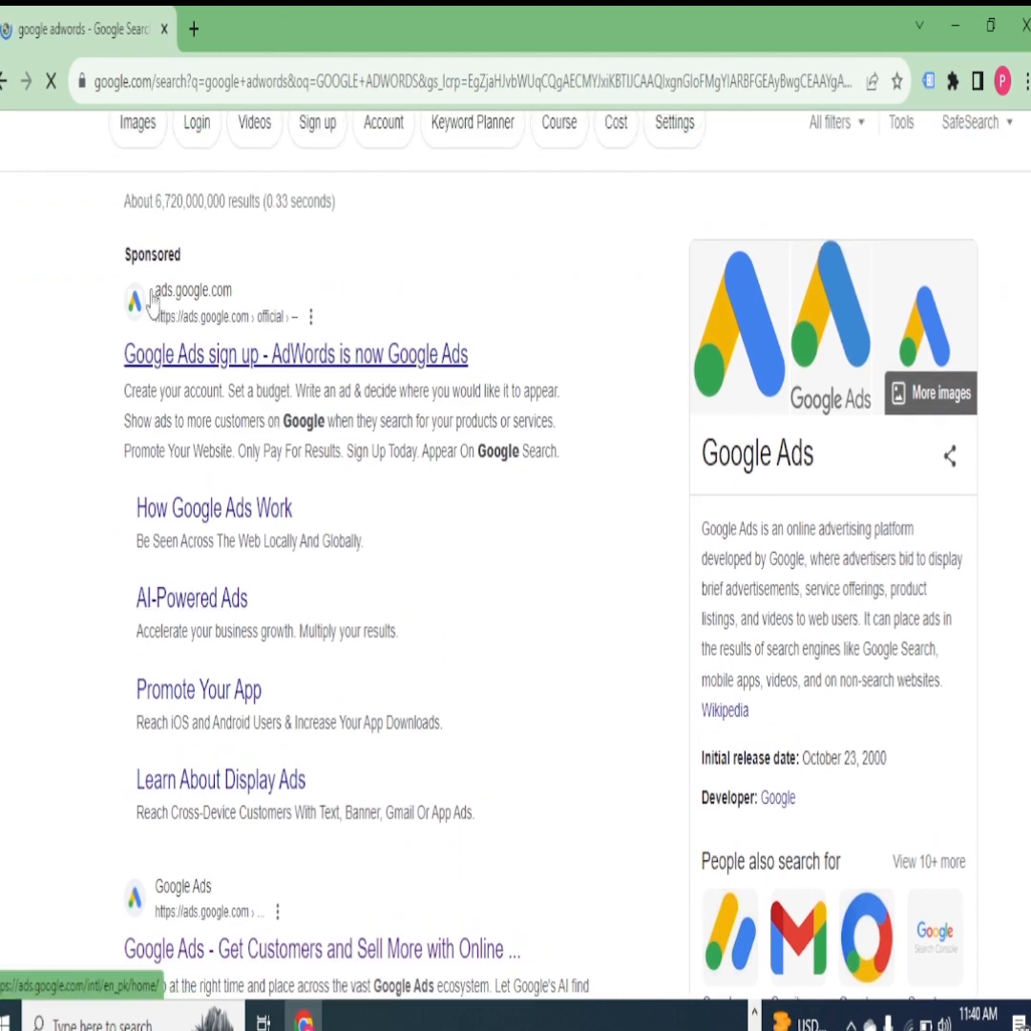
scroll(173, 382, "down", 1)
scroll(173, 382, "down", 2)
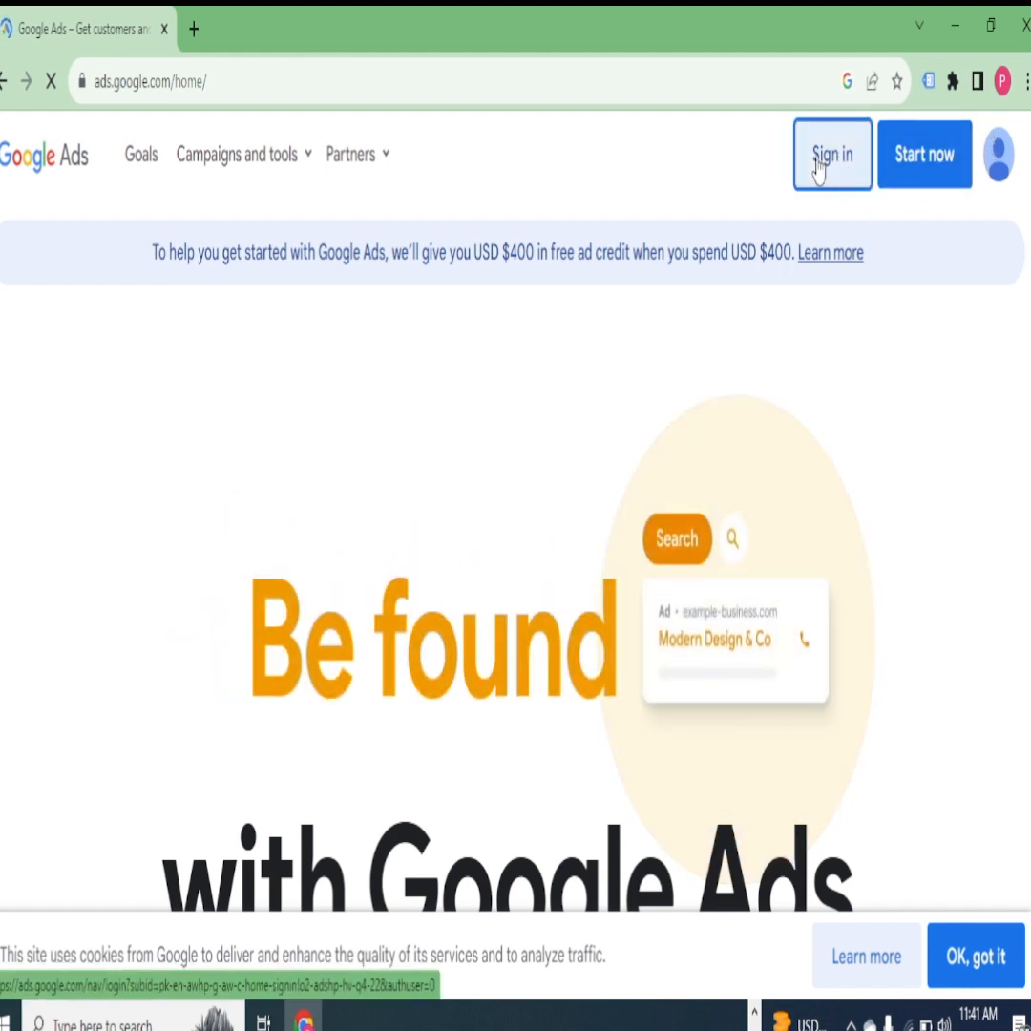
left_click(818, 168)
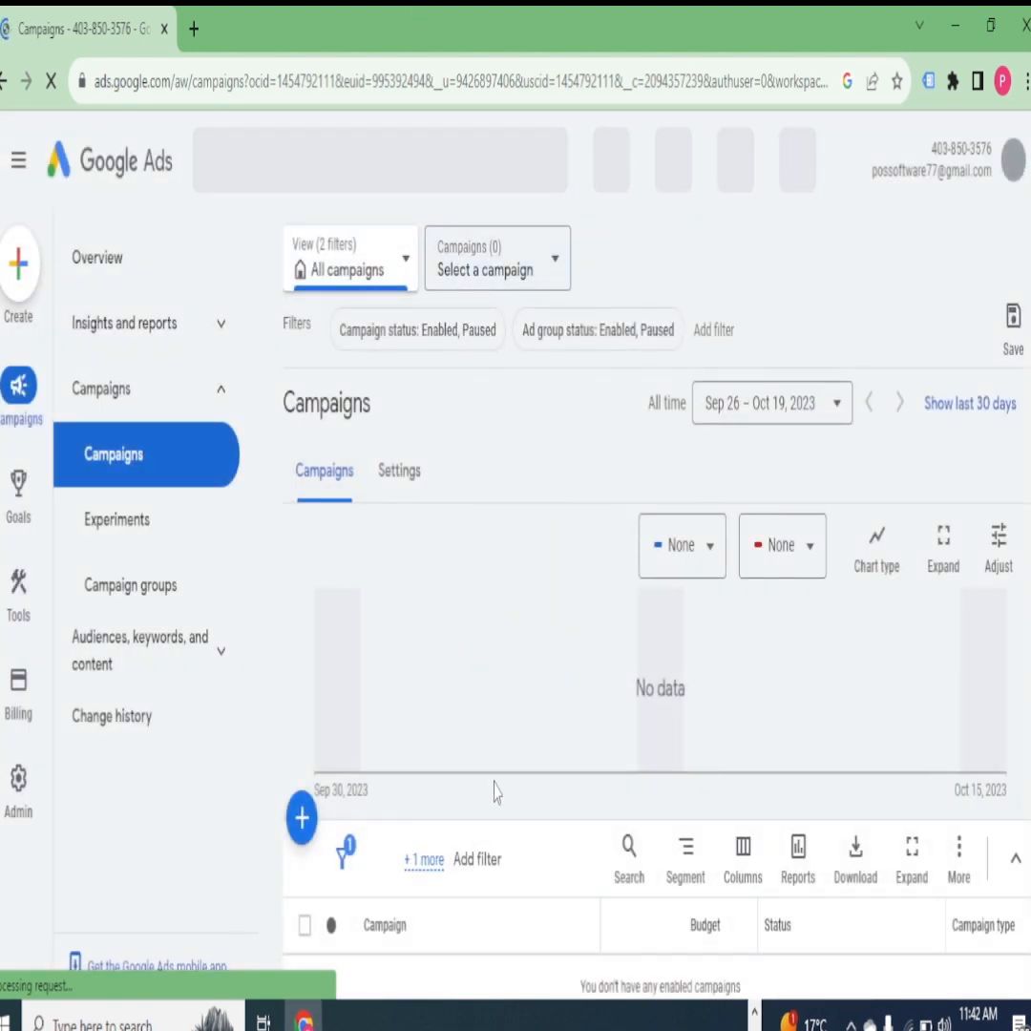
- Start creating a new campaign from the Campaigns page
scroll(495, 792, "down", 3)
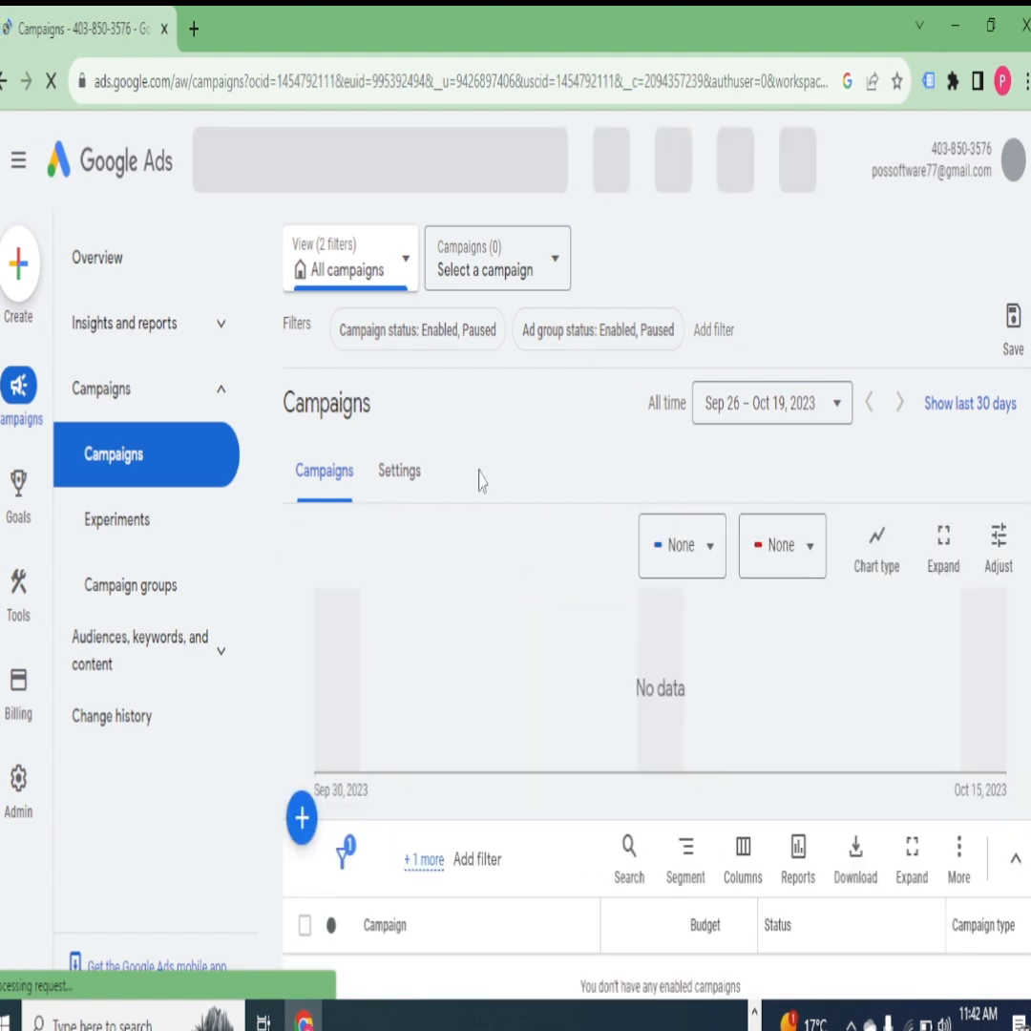
left_click(16, 286)
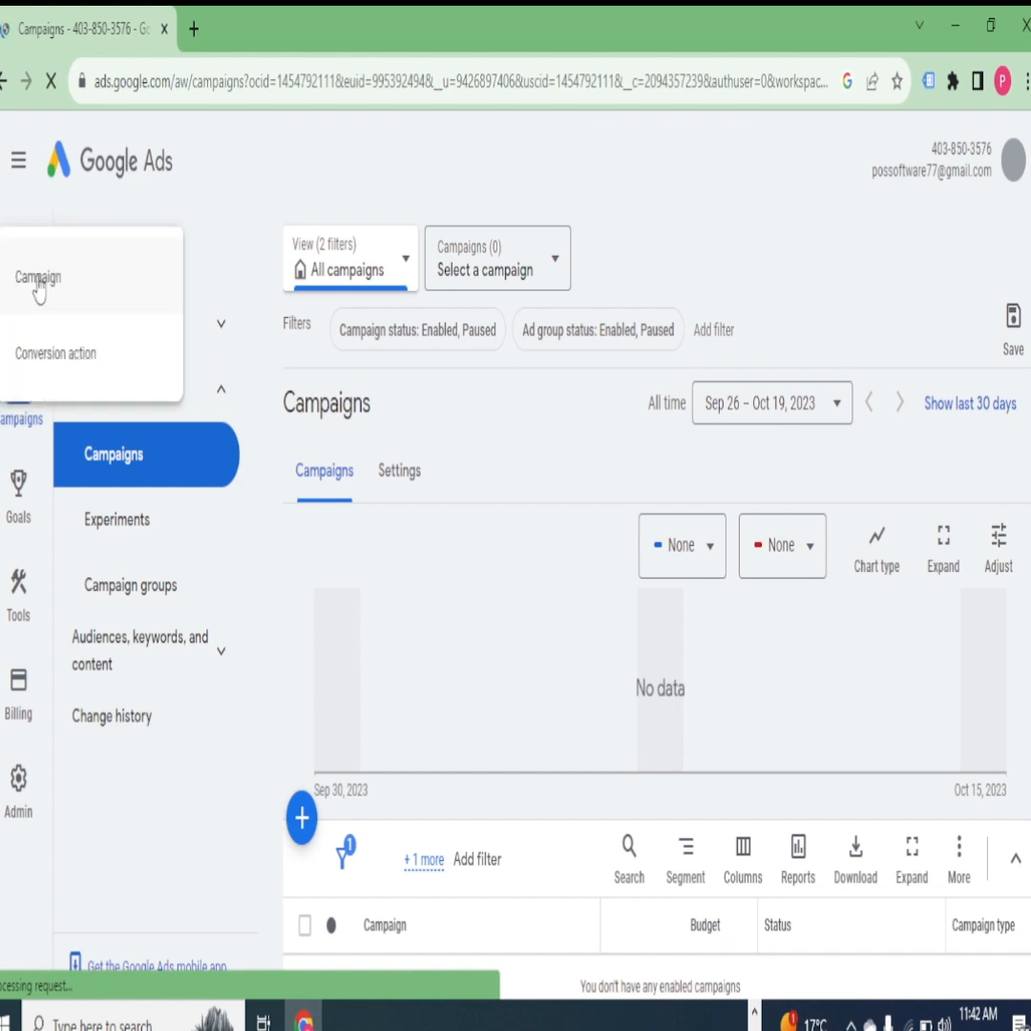
left_click(38, 280)
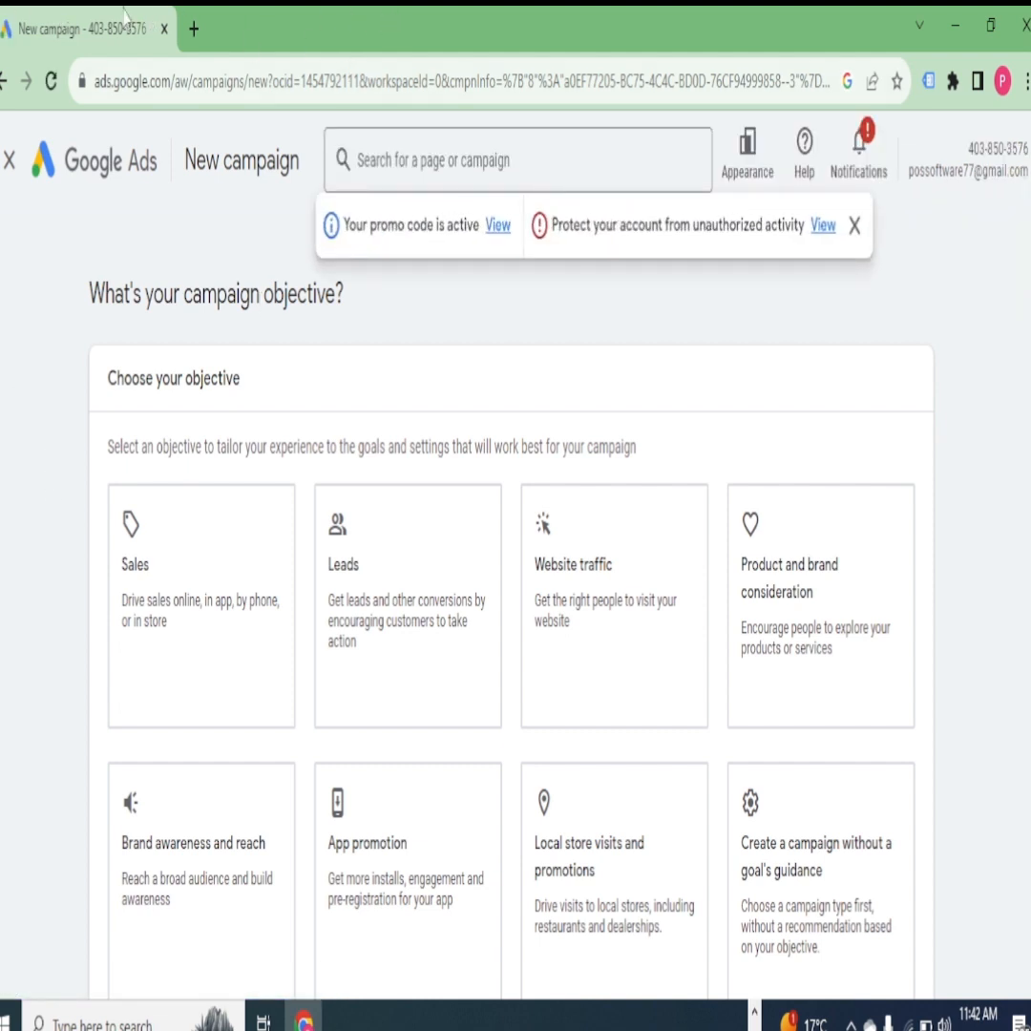
- Dismiss the promo code and account protection notices and choose Sales as the campaign objective
scroll(418, 564, "down", 2)
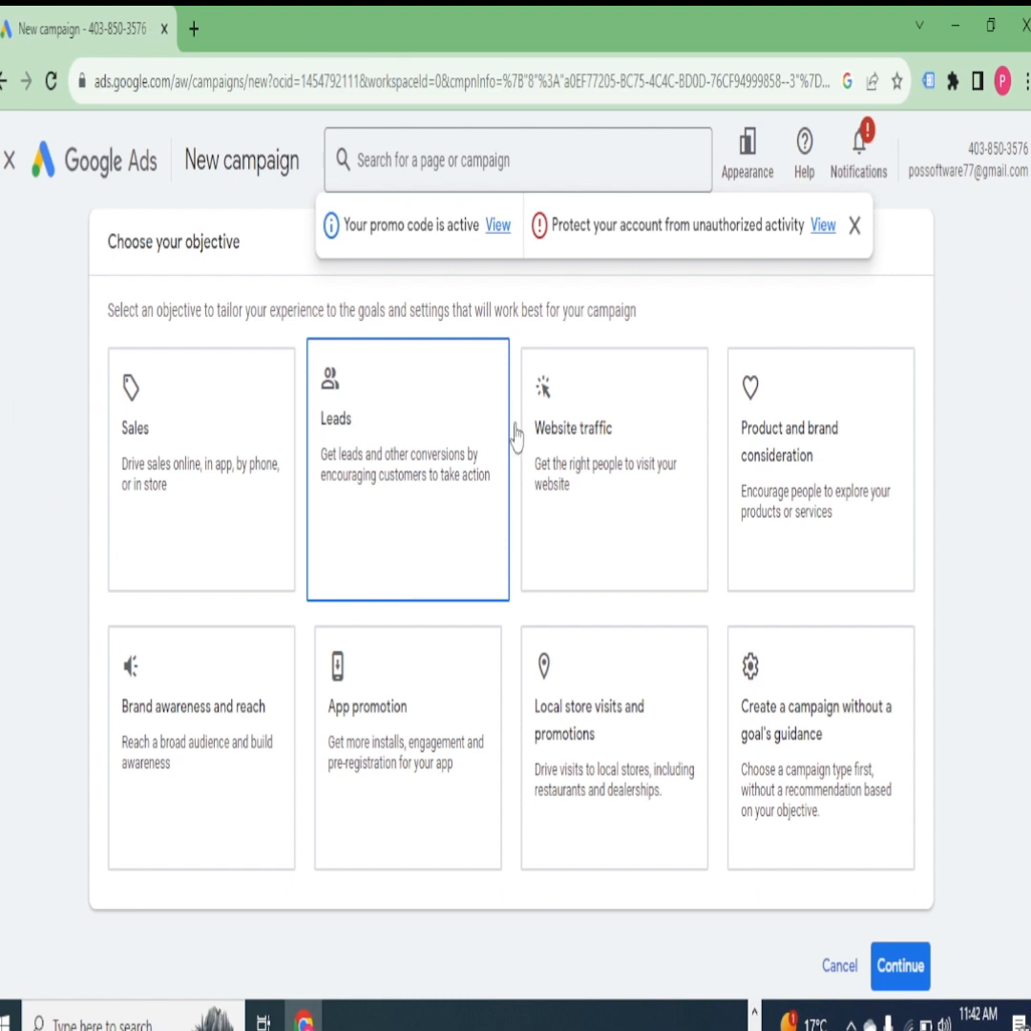
left_click(857, 225)
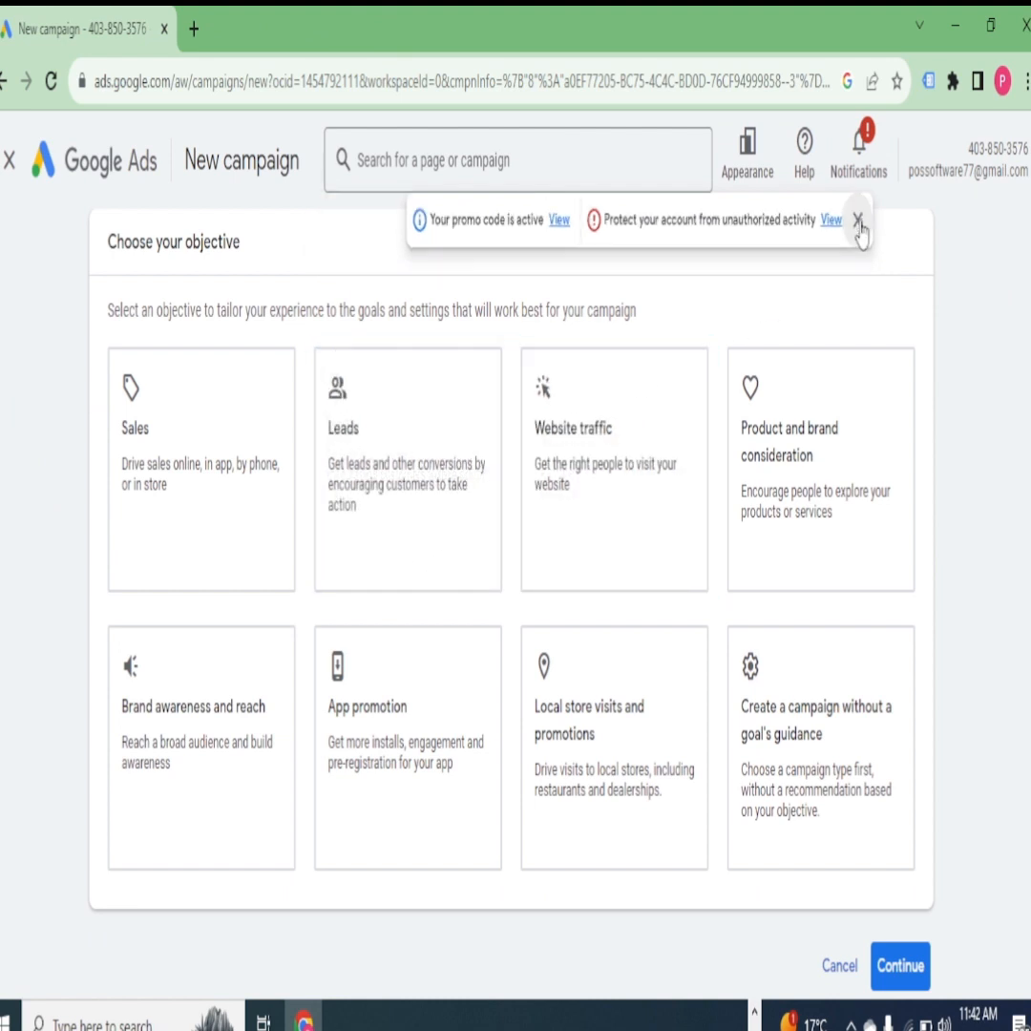
scroll(286, 458, "down", 2)
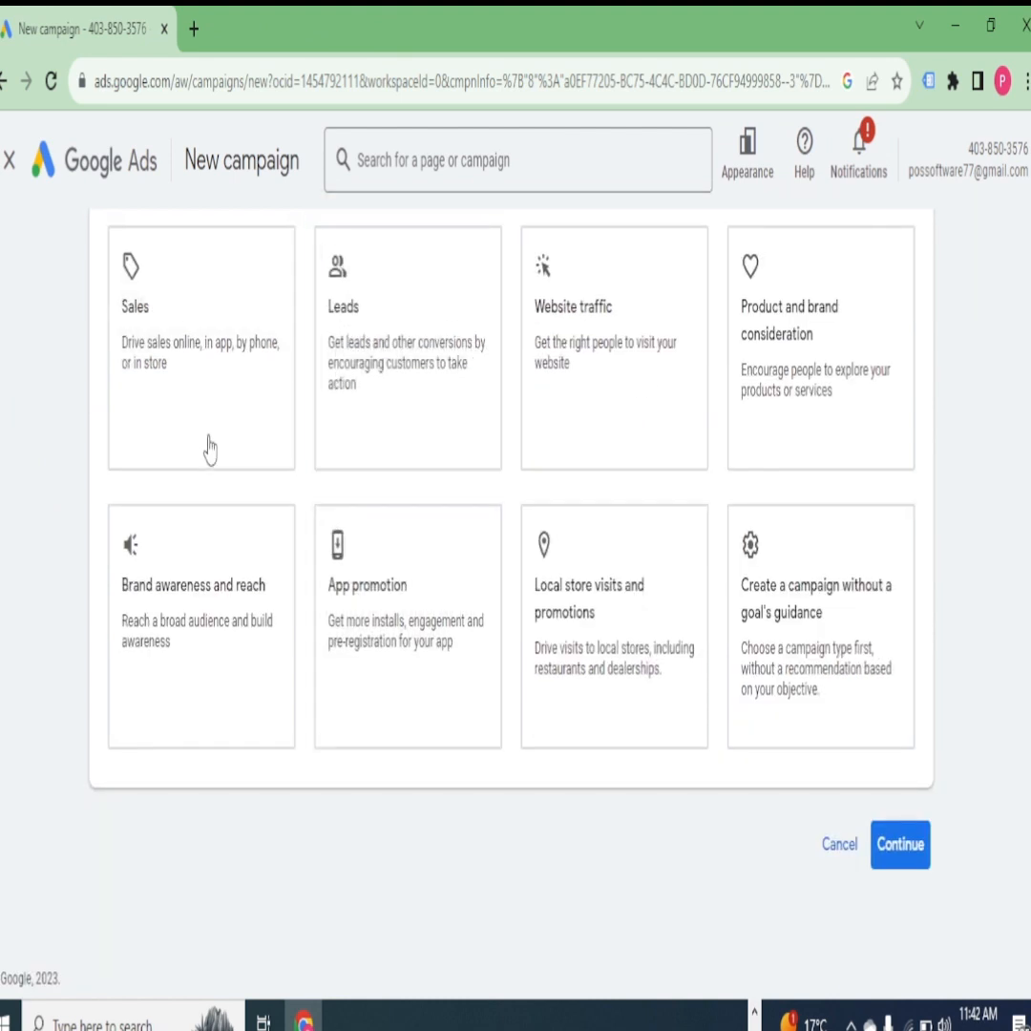
left_click(464, 376)
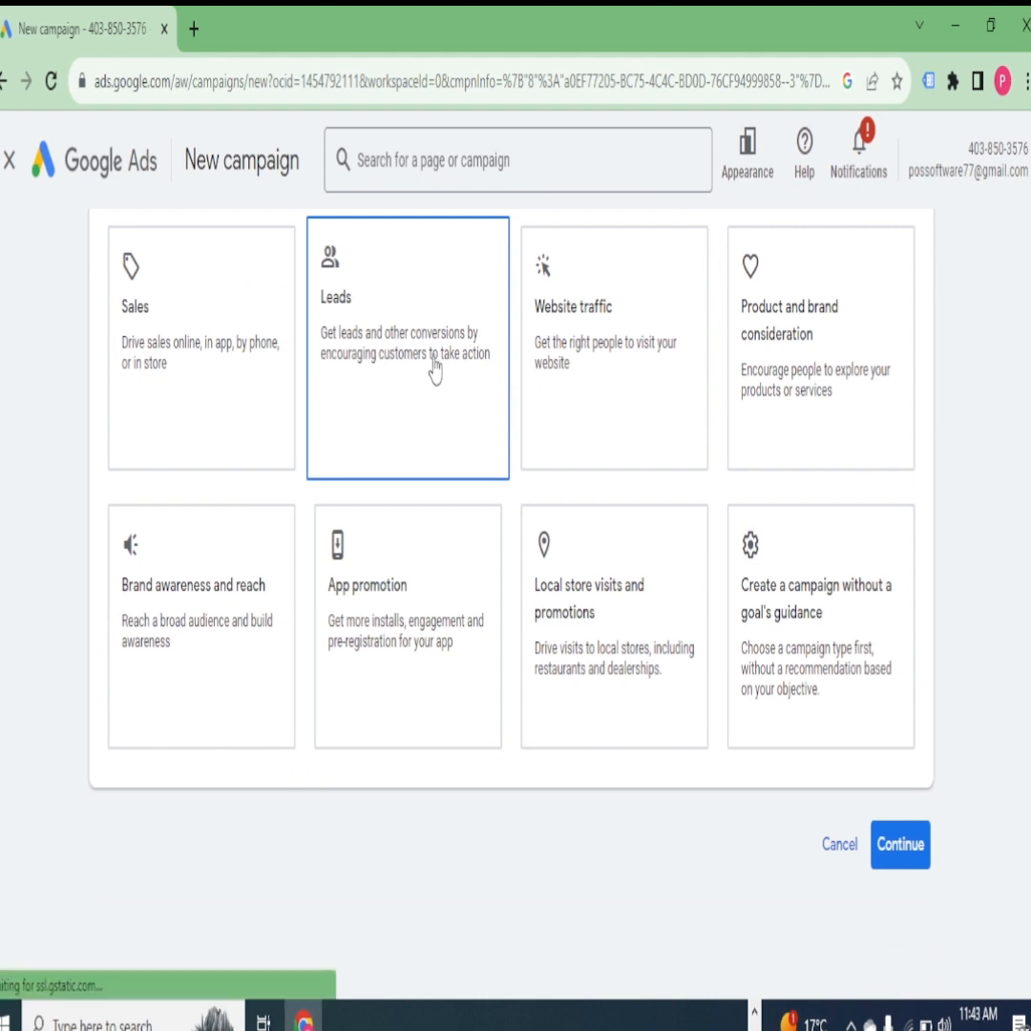
left_click(185, 373)
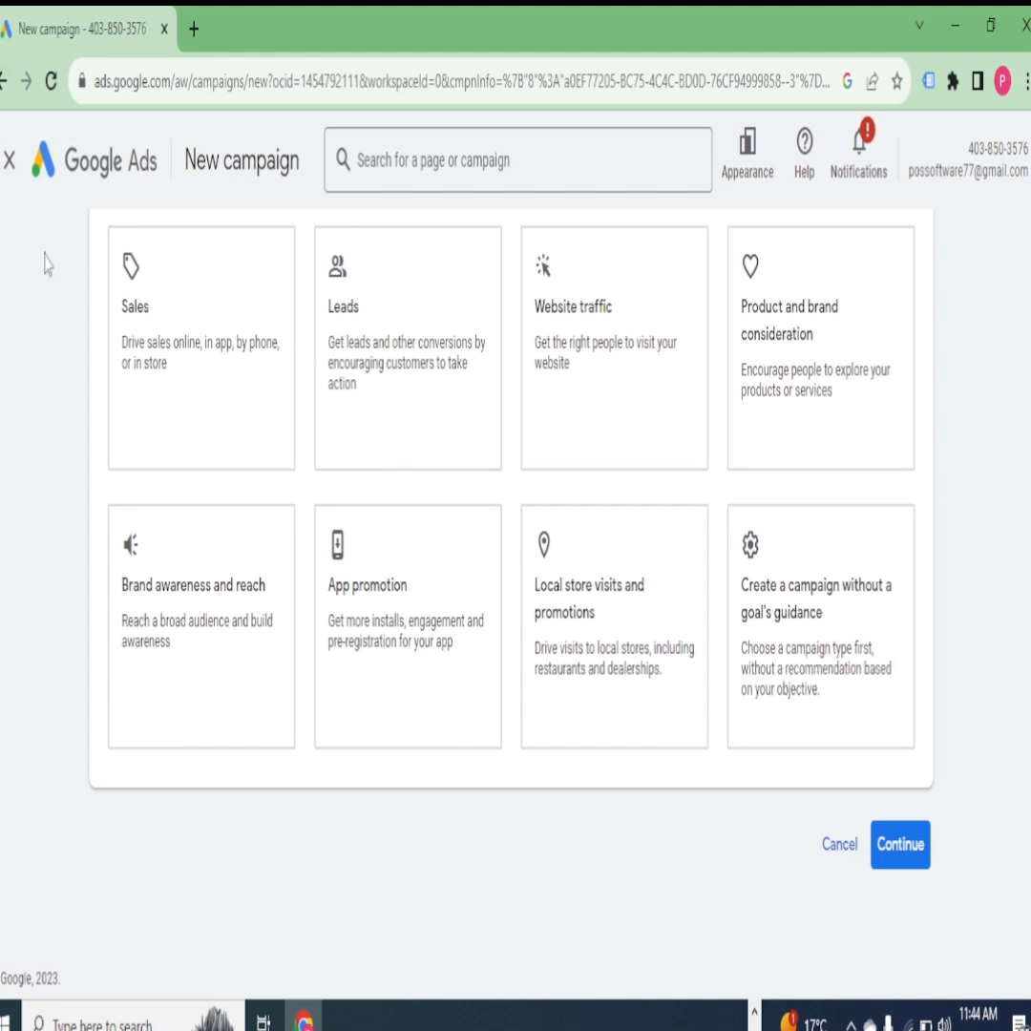
left_click(182, 351)
scroll(492, 511, "down", 4)
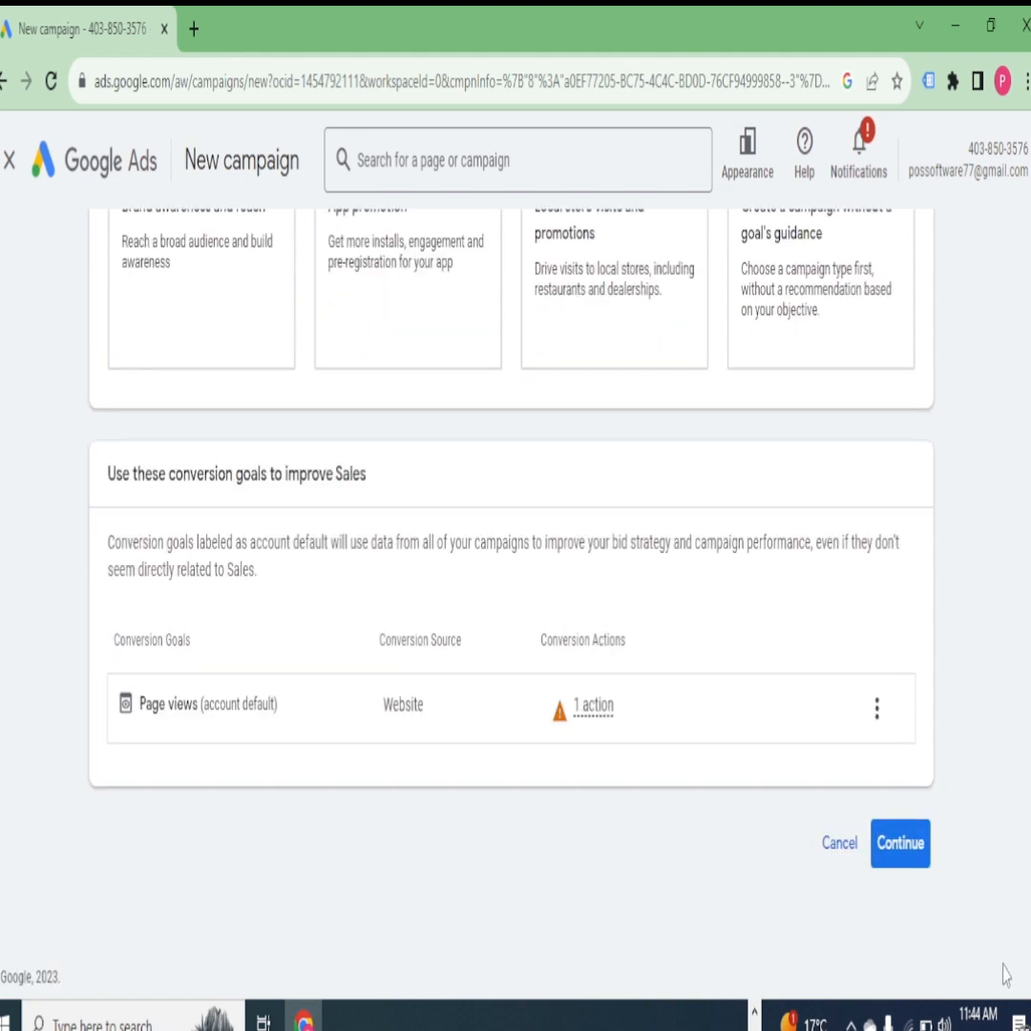
- Check the conversion action and options of the Page views goal, then continue to the campaign type selection
left_click(592, 707)
mouse_move(576, 705)
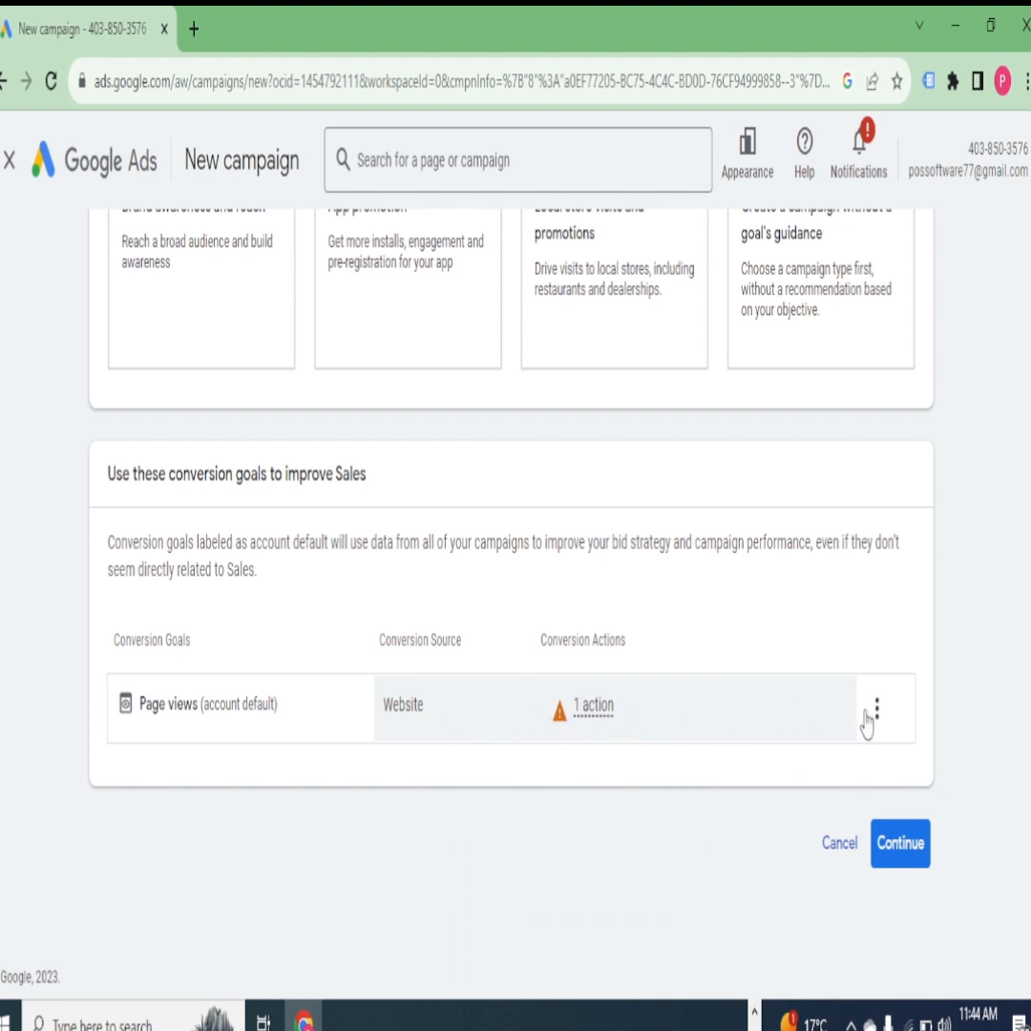
left_click(878, 712)
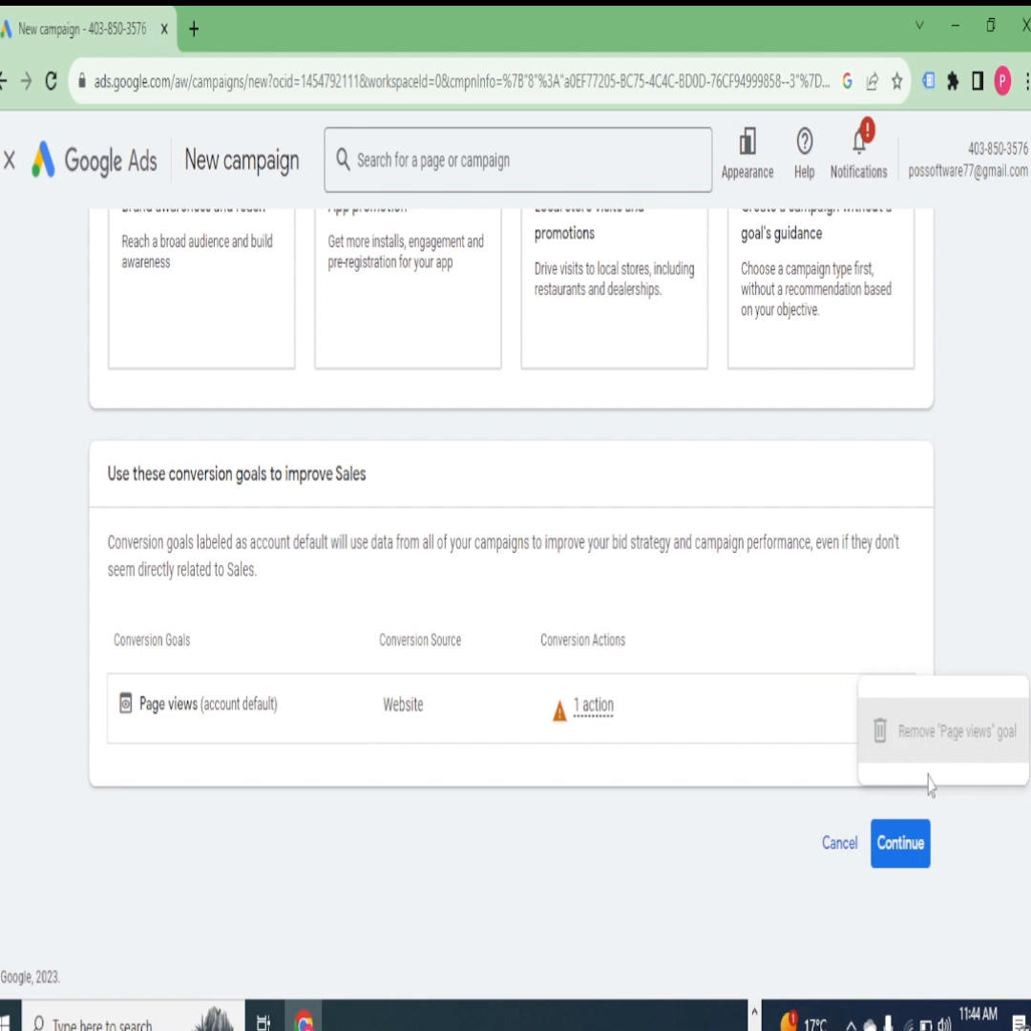
left_click(900, 845)
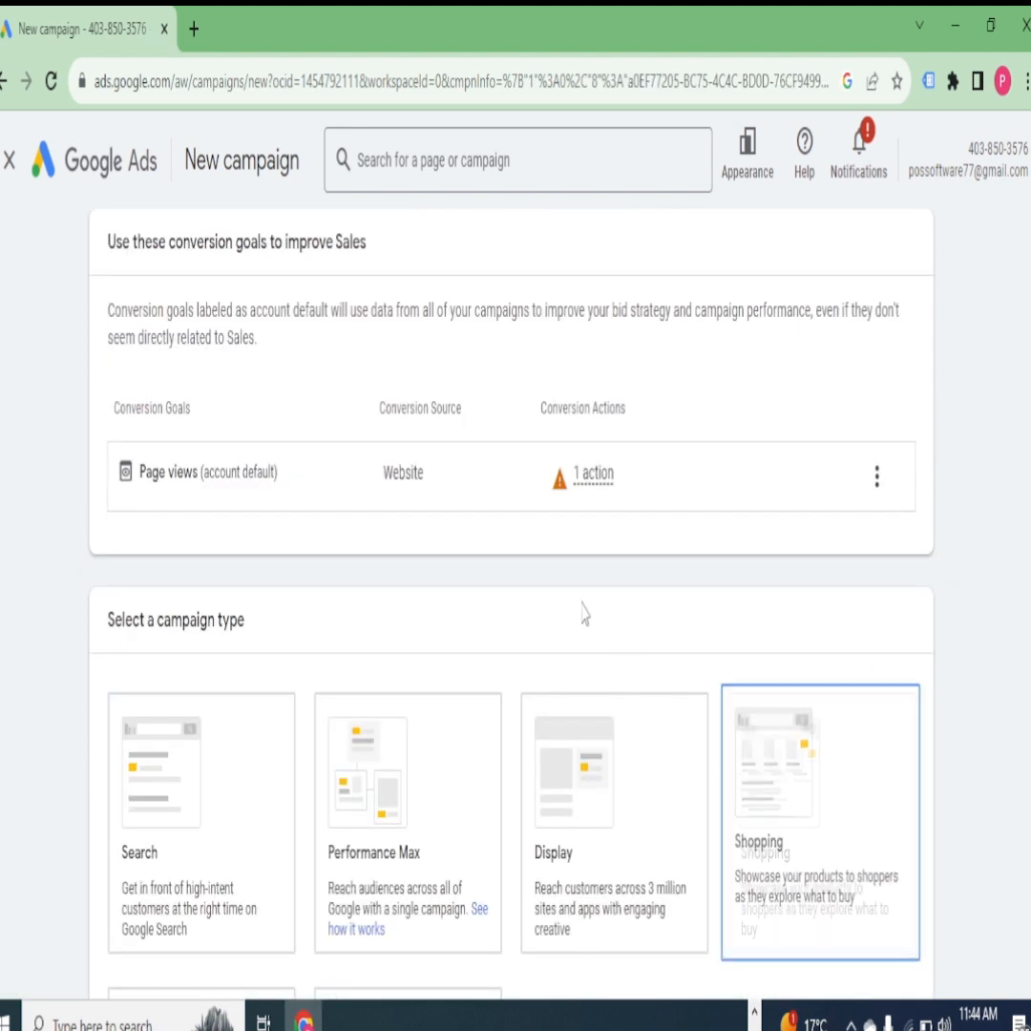
- Review the available campaign types and select Search for the Sales campaign
scroll(557, 516, "down", 4)
scroll(459, 585, "up", 1)
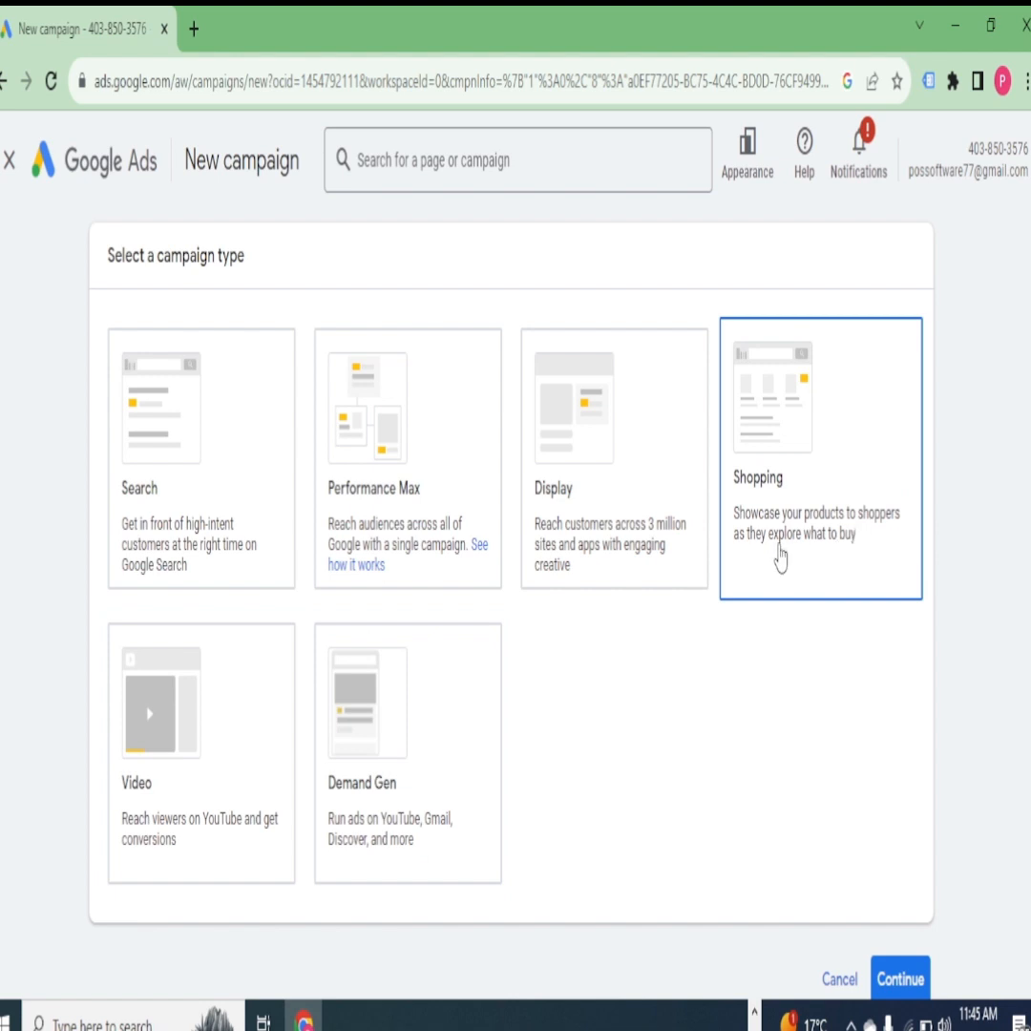
scroll(763, 592, "down", 2)
scroll(696, 579, "up", 2)
left_click(179, 481)
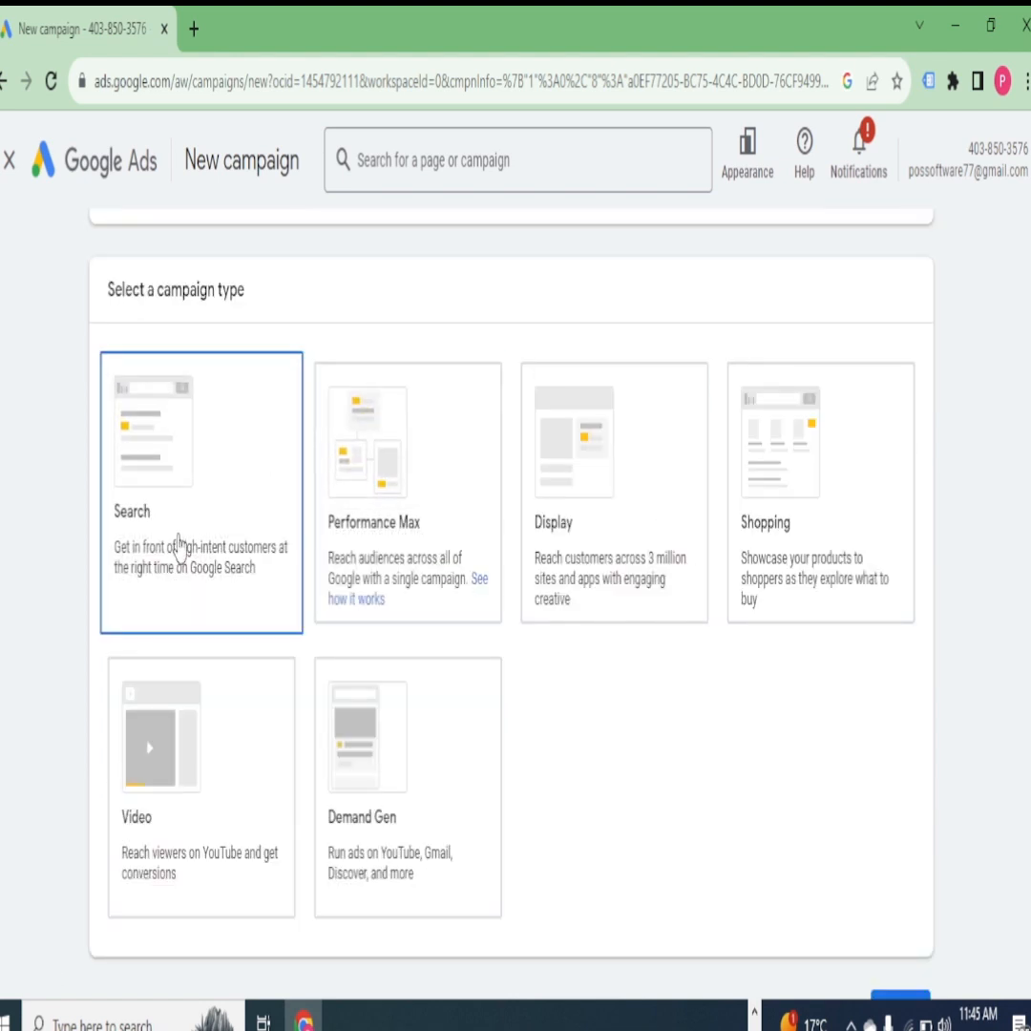
scroll(859, 940, "down", 8)
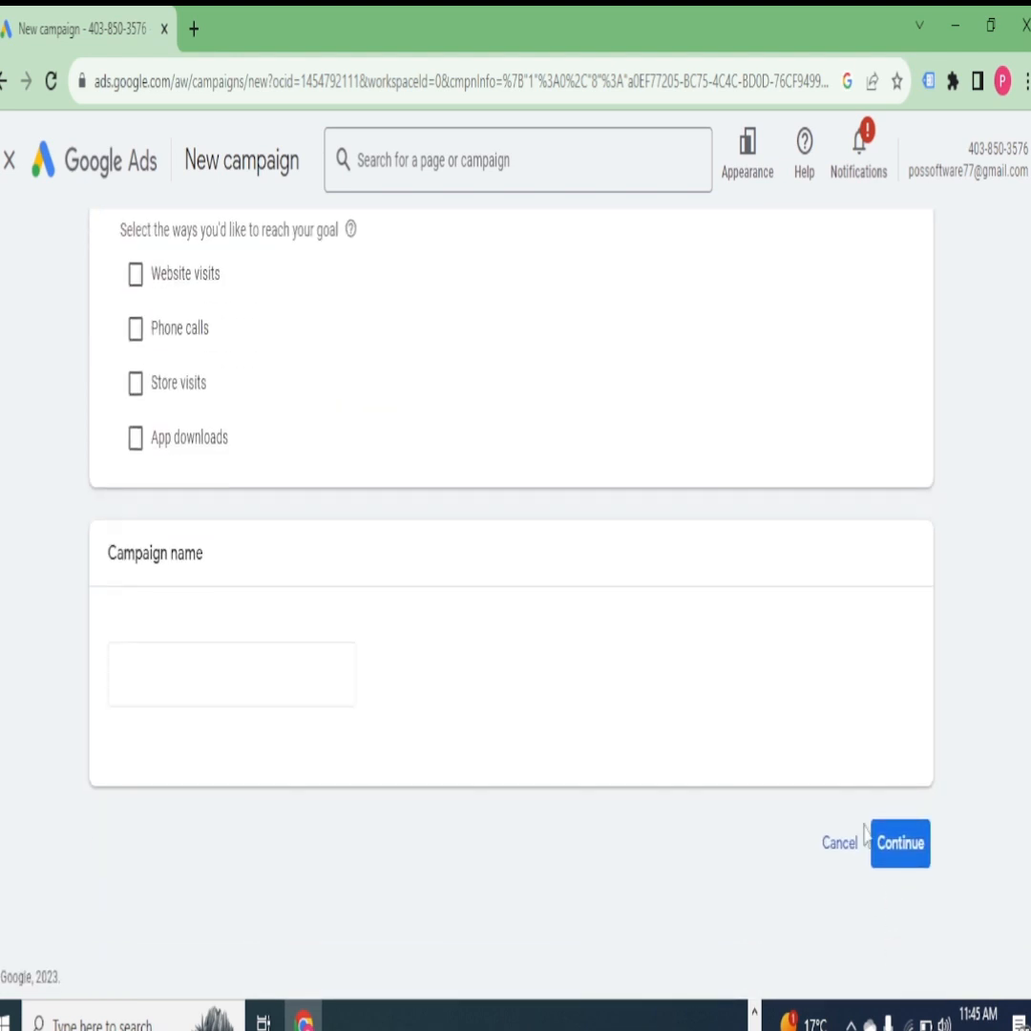
scroll(858, 731, "up", 5)
scroll(709, 568, "up", 2)
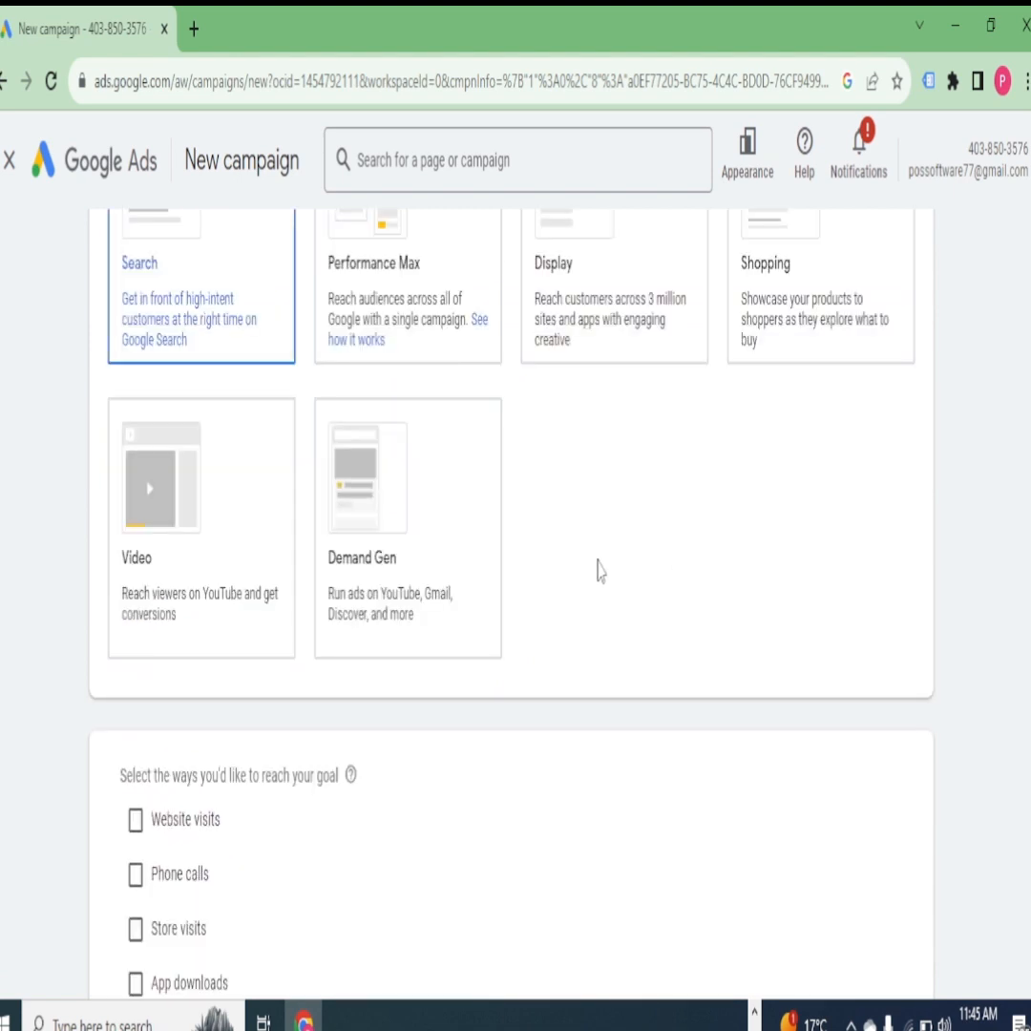
scroll(598, 501, "up", 2)
scroll(131, 305, "down", 3)
scroll(167, 344, "up", 5)
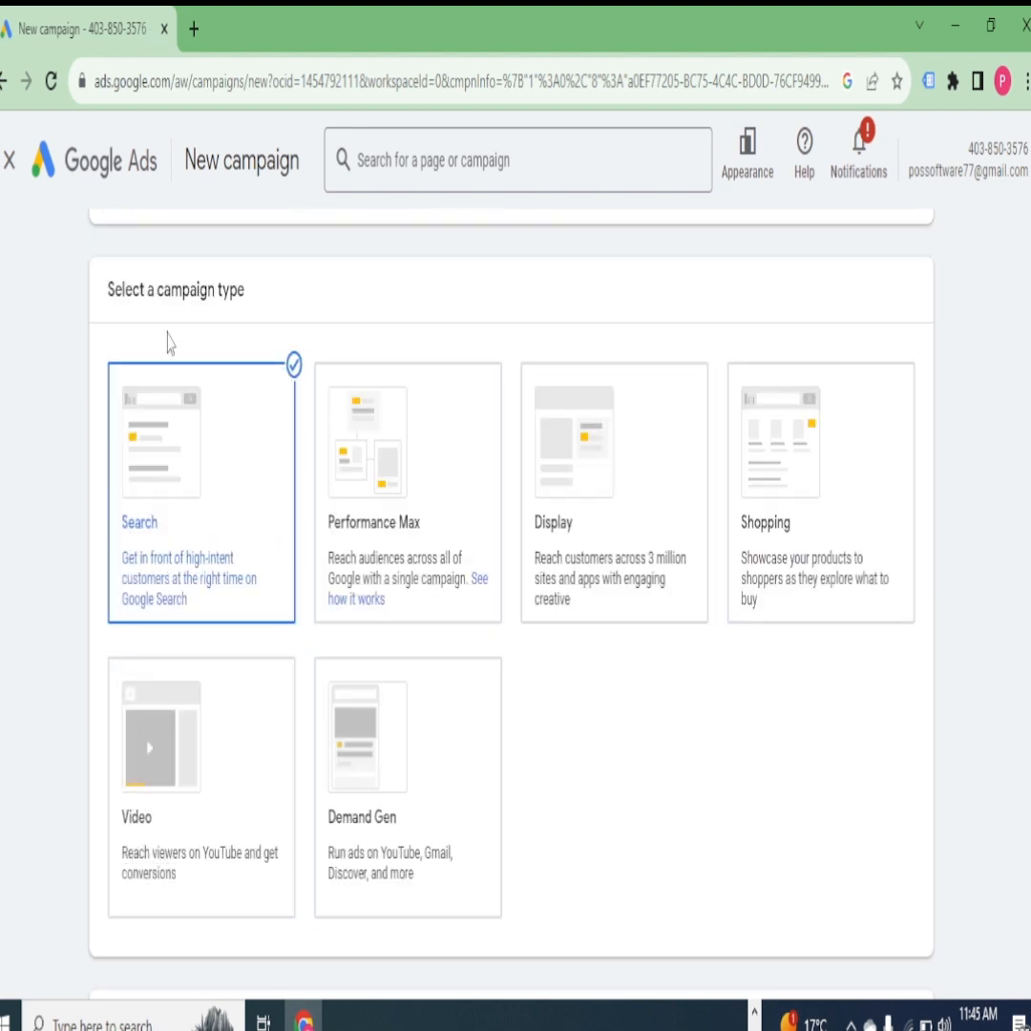
- Choose phone calls as the way to reach the goal, set the country to Pakistan and enter the business phone number
scroll(191, 477, "down", 4)
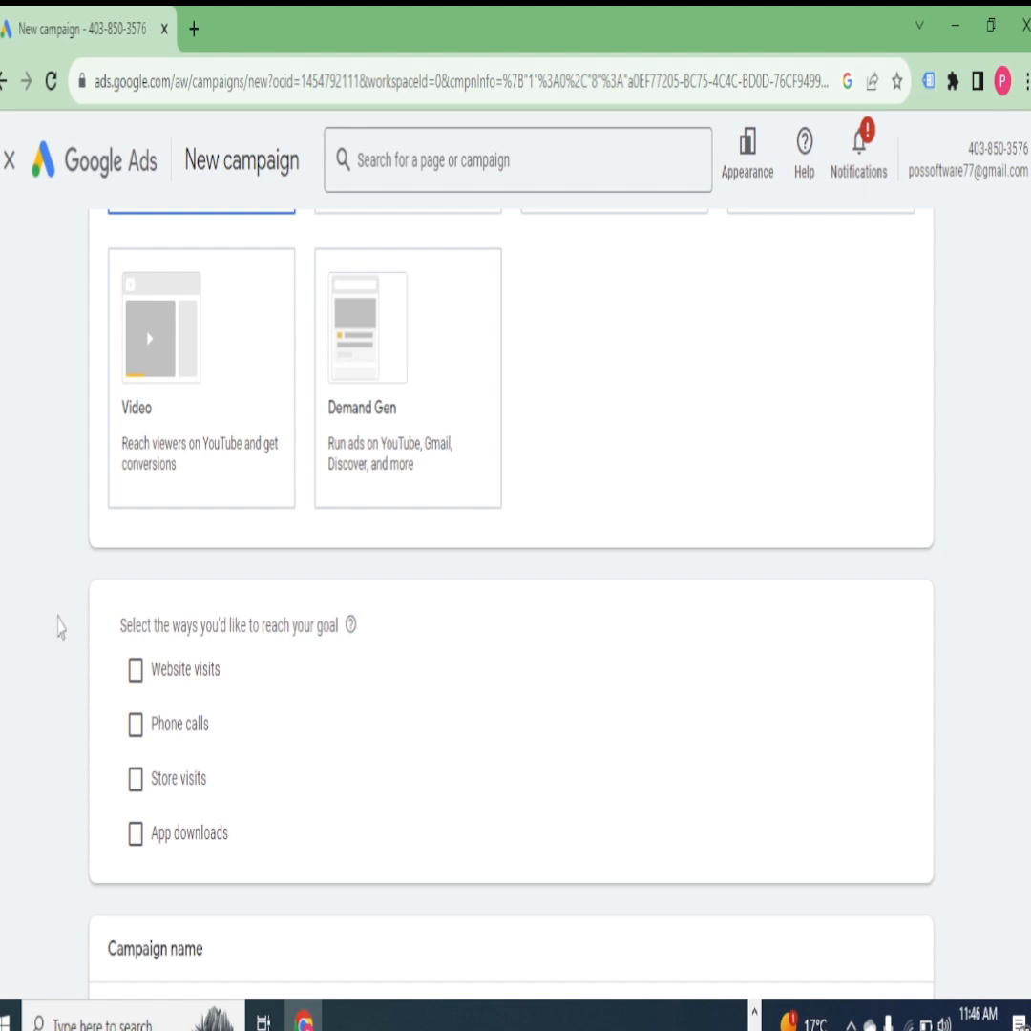
left_click(135, 726)
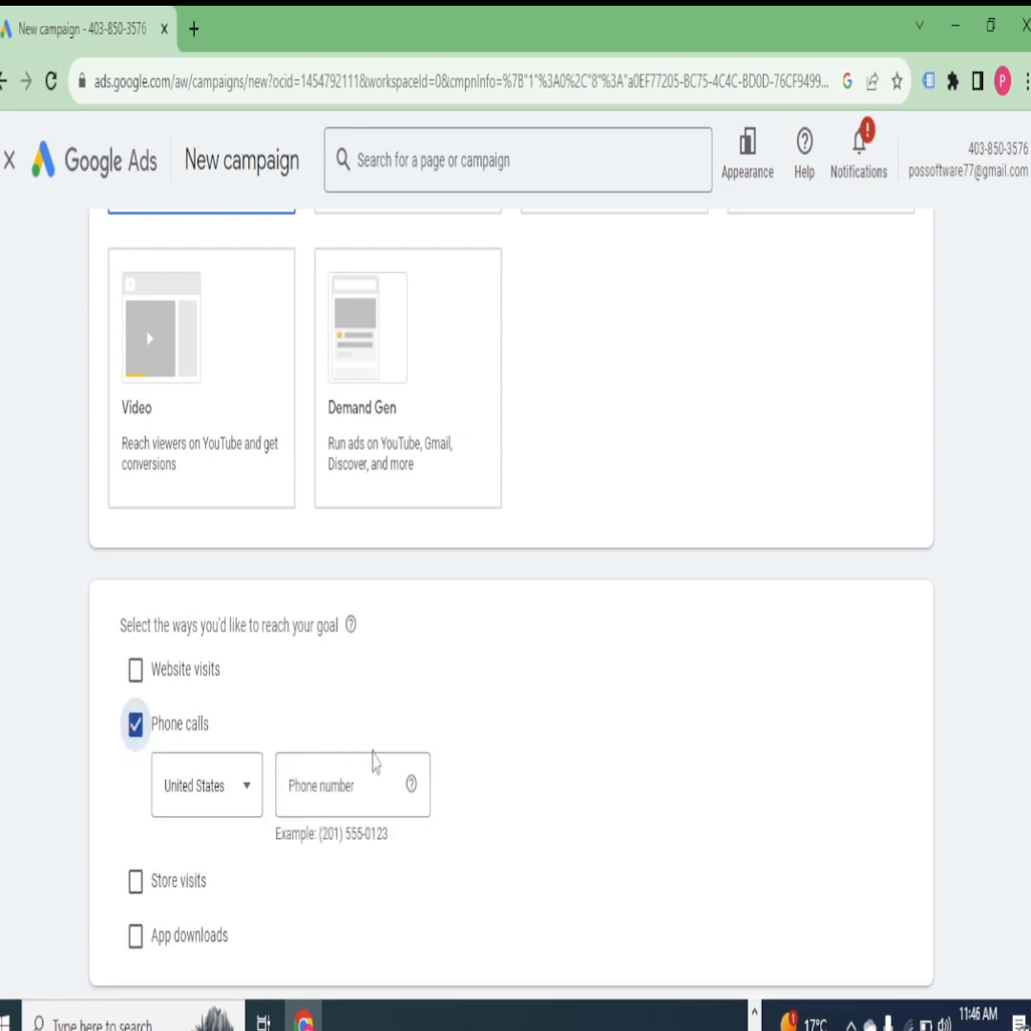
scroll(410, 763, "down", 3)
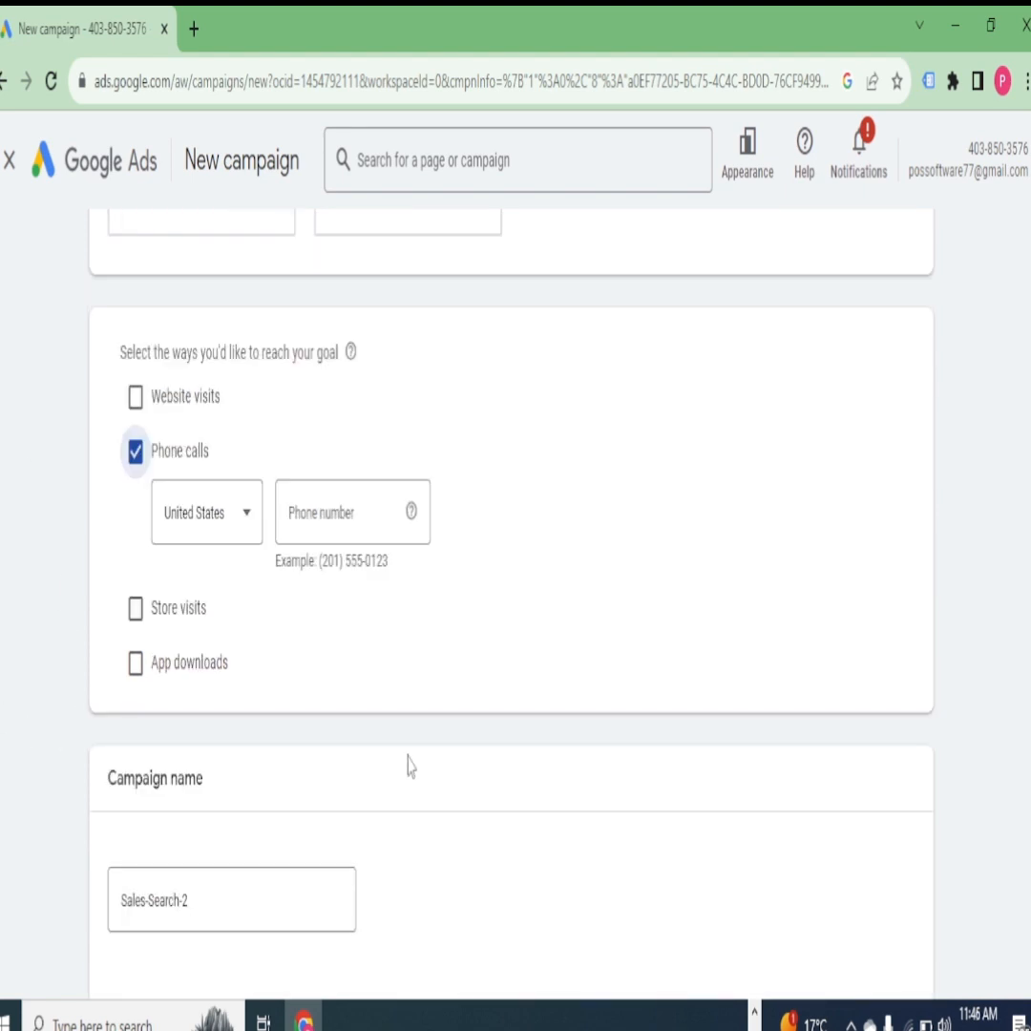
left_click(247, 514)
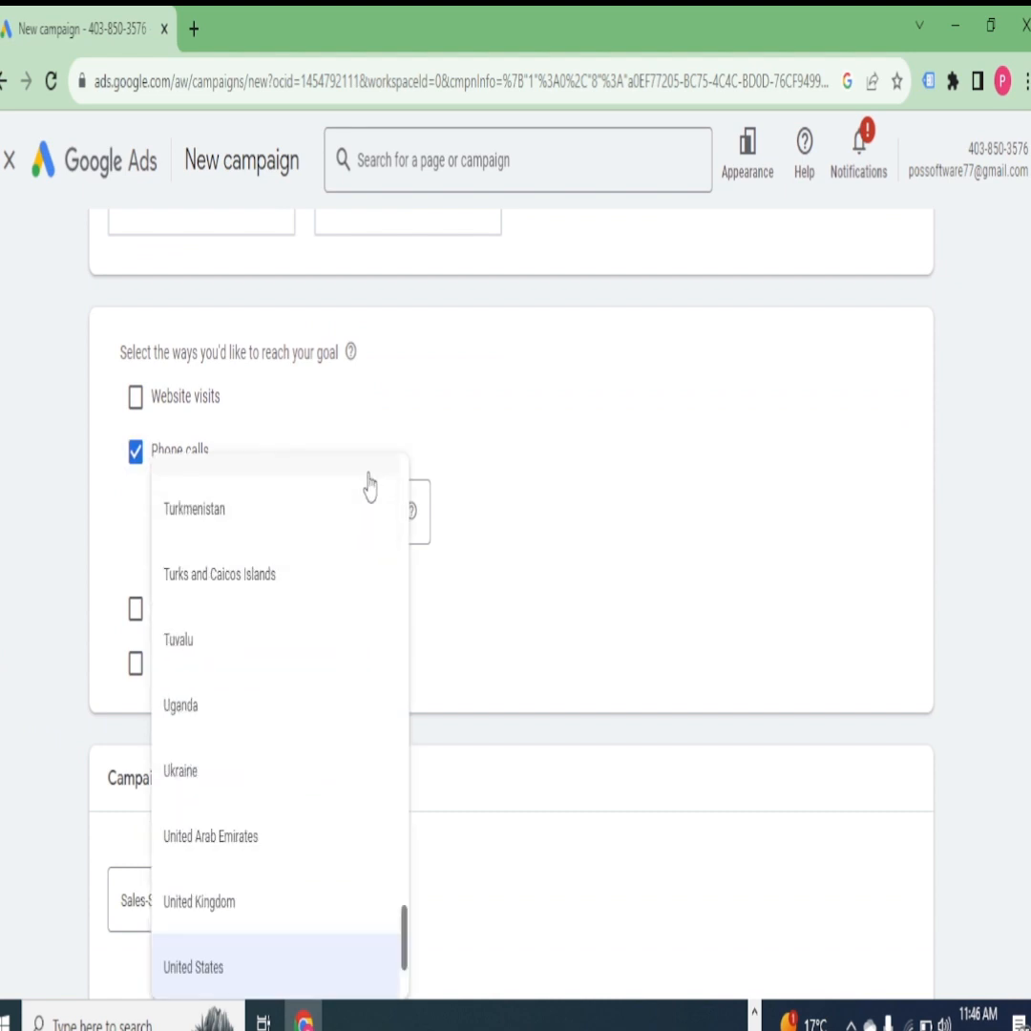
scroll(370, 487, "up", 10)
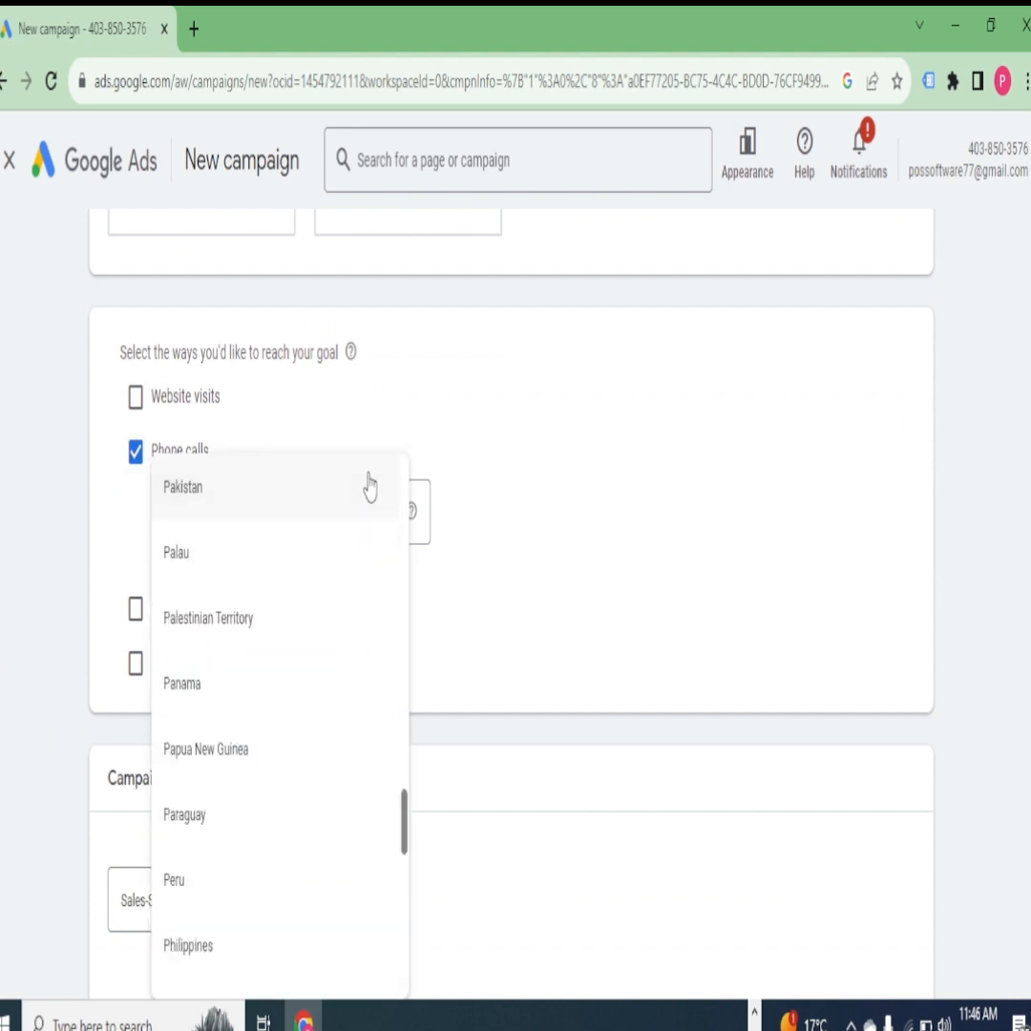
left_click(195, 506)
left_click(318, 510)
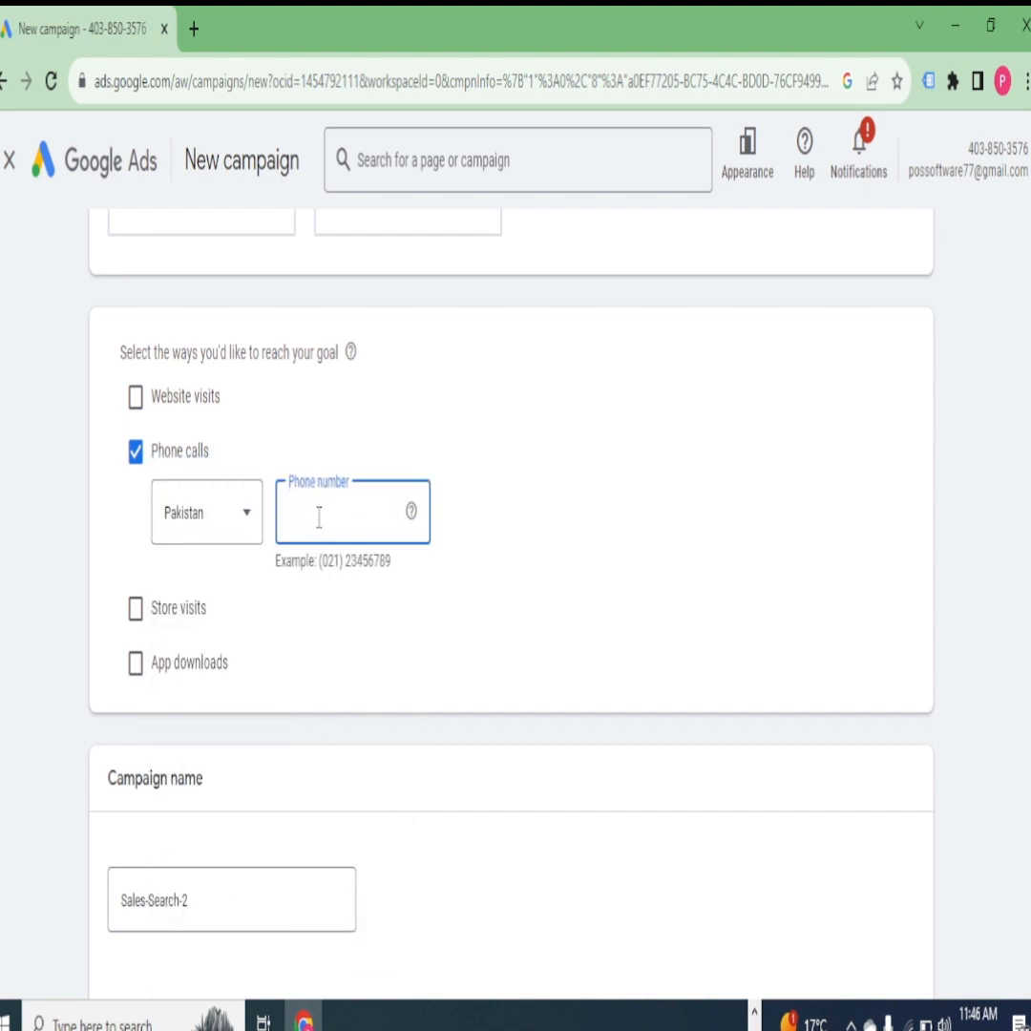
scroll(392, 606, "down", 2)
left_click(390, 597)
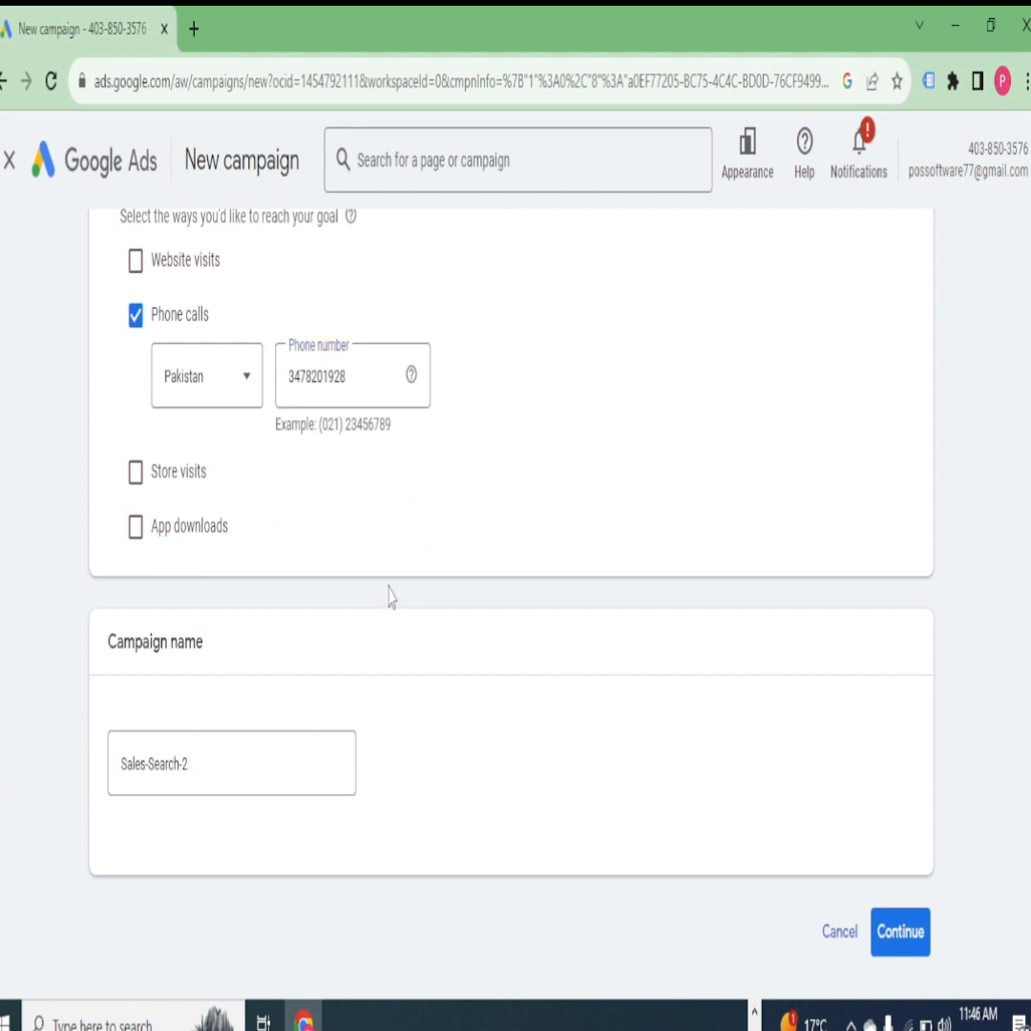
- Rename the campaign as AIRPODS
scroll(389, 584, "down", 1)
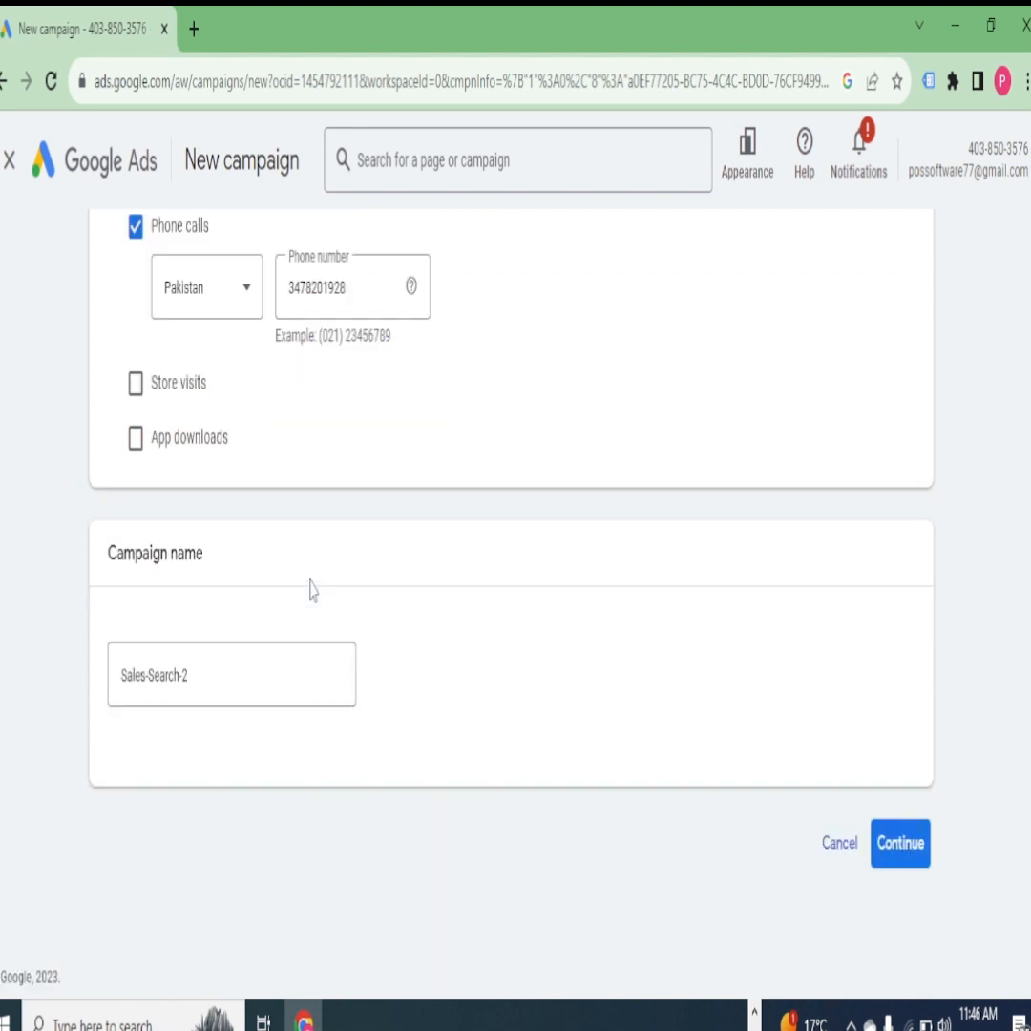
left_click(200, 673)
left_click_drag(200, 673, 117, 669)
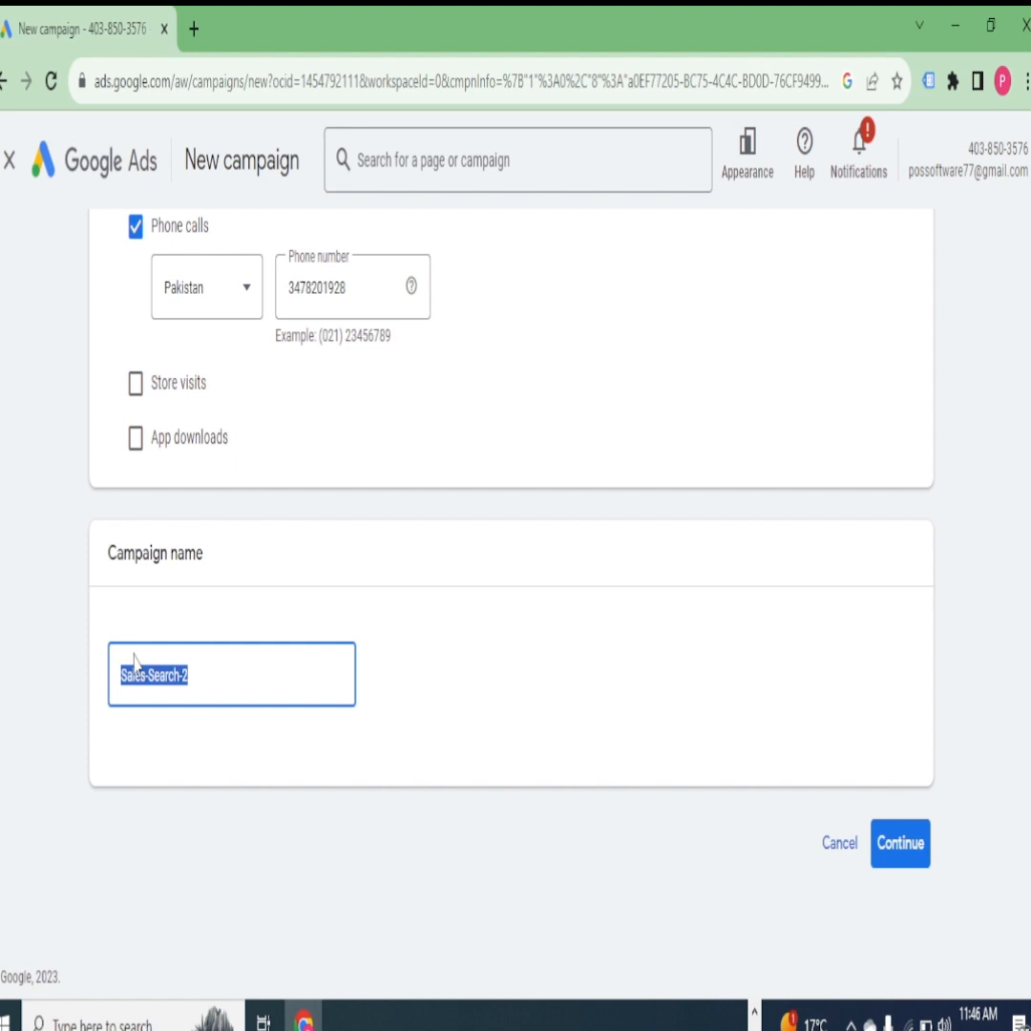
type("Al")
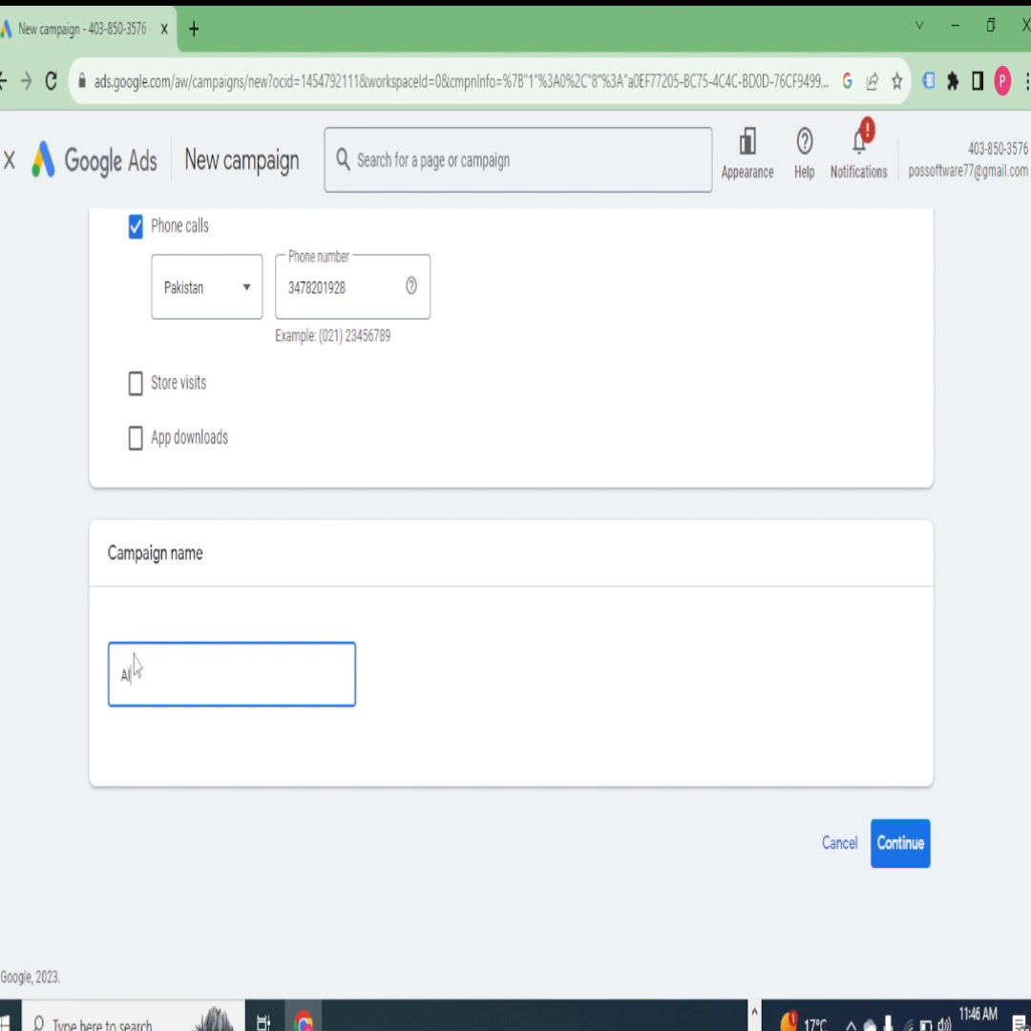
type("RPODS")
- Start a new campaign instead of finishing the saved draft and continue past the bidding settings without changes
left_click(912, 842)
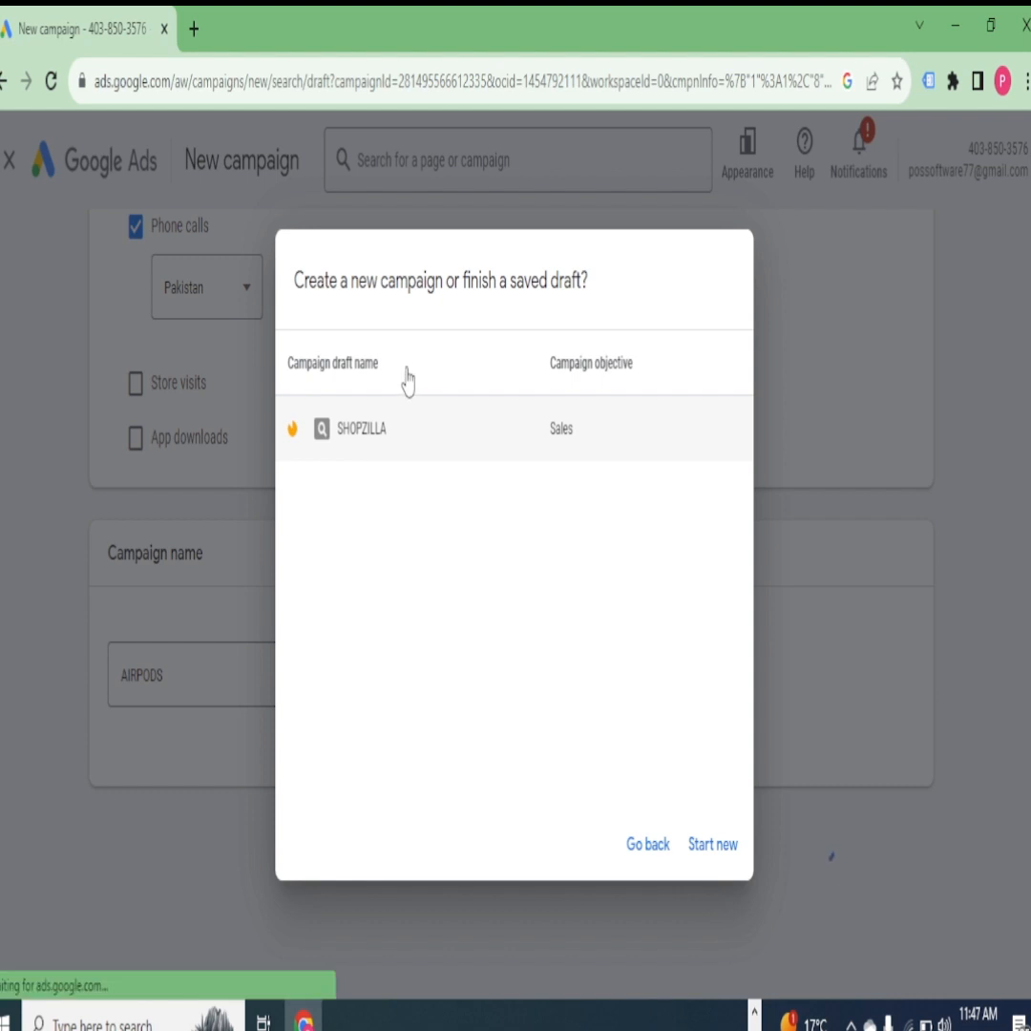
left_click(712, 844)
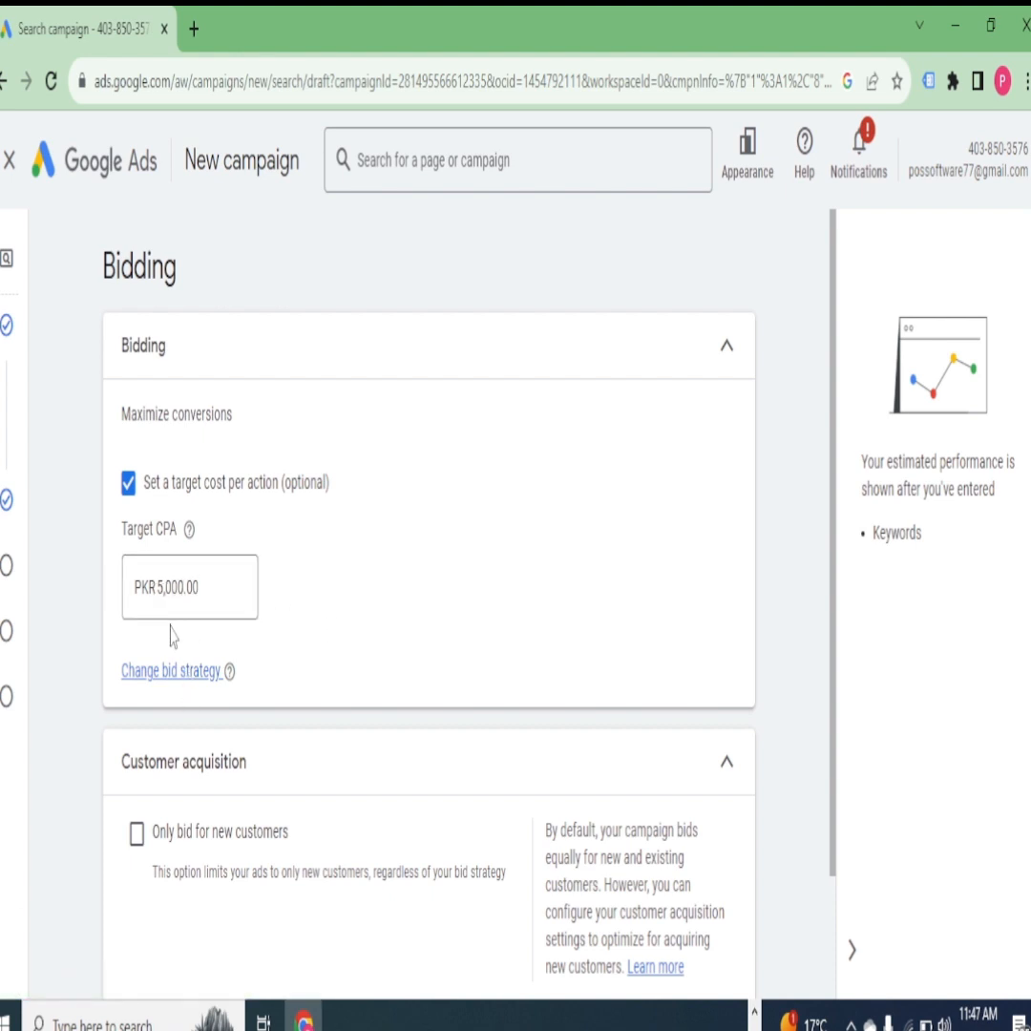
scroll(225, 646, "down", 2)
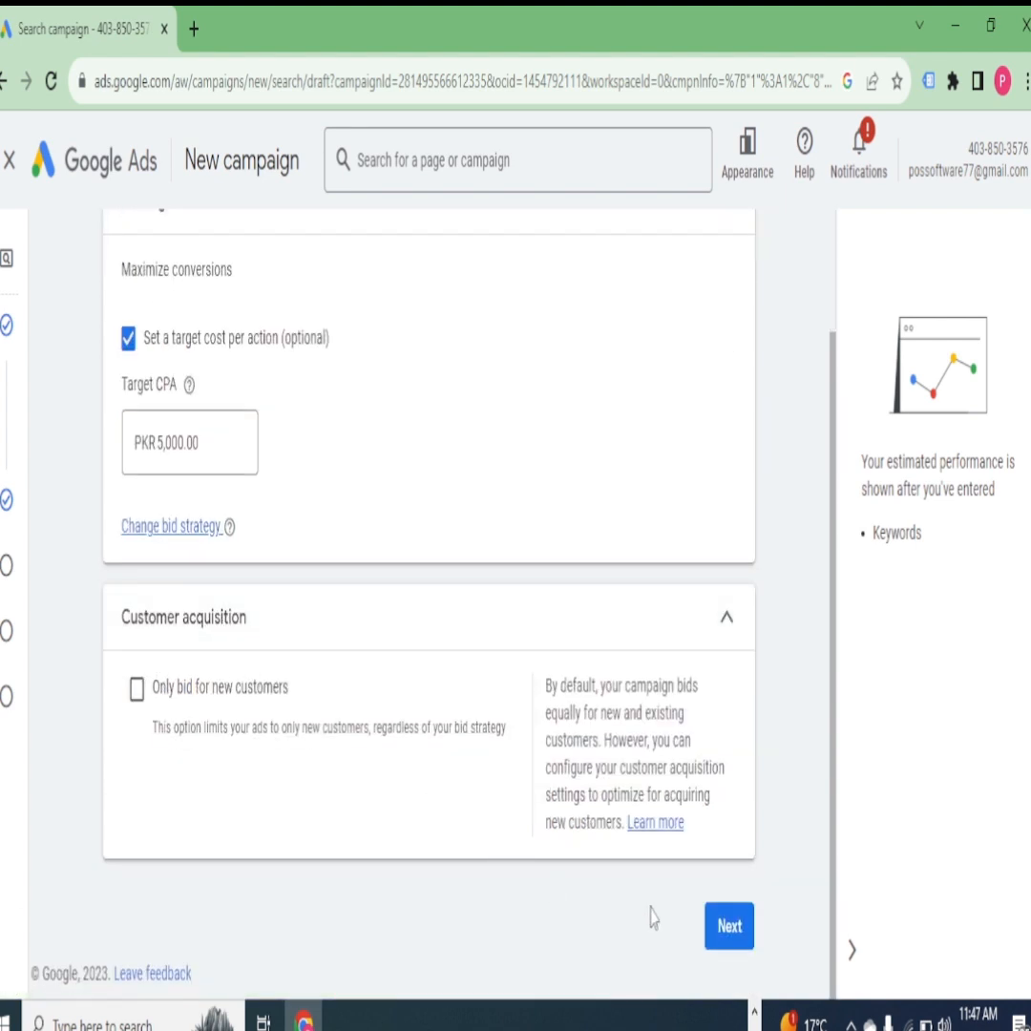
left_click(729, 926)
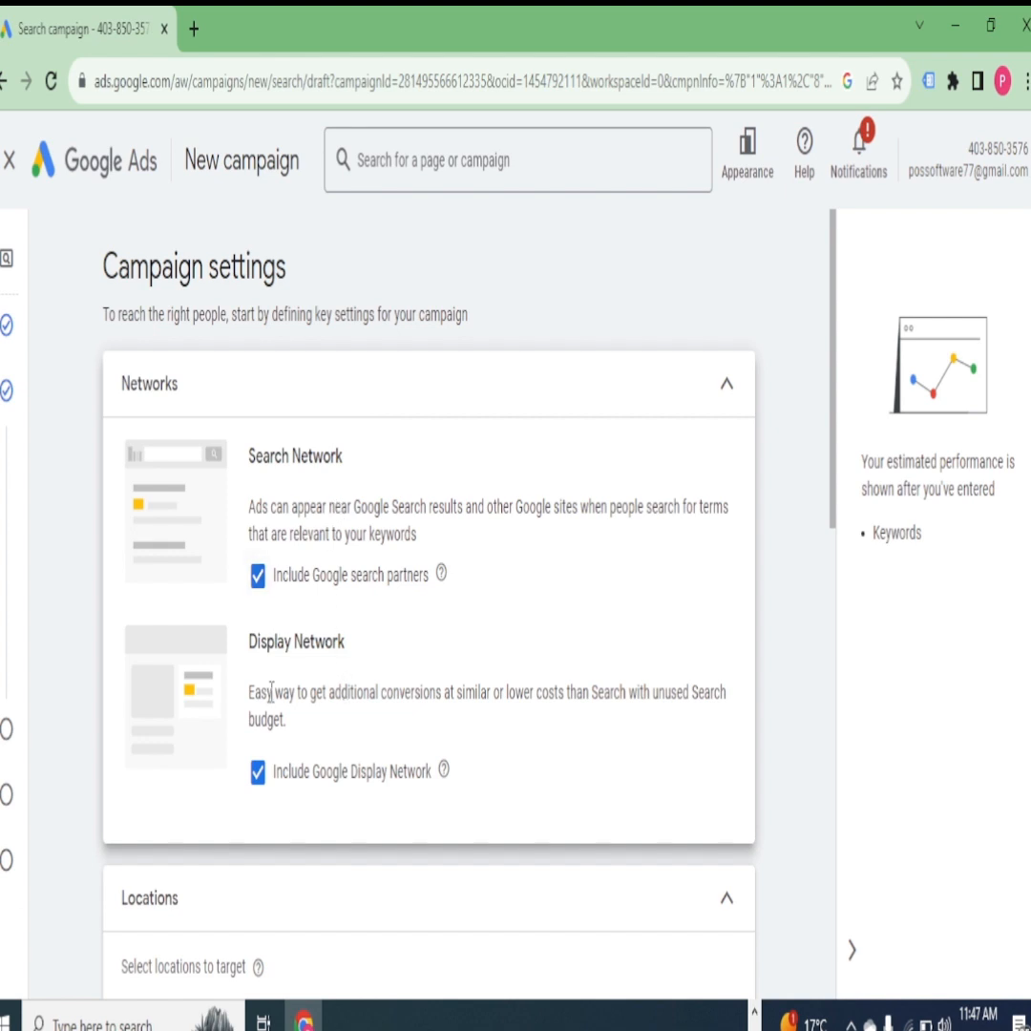
- Try targeting all countries and territories, and check the location options for the campaign
scroll(262, 496, "down", 3)
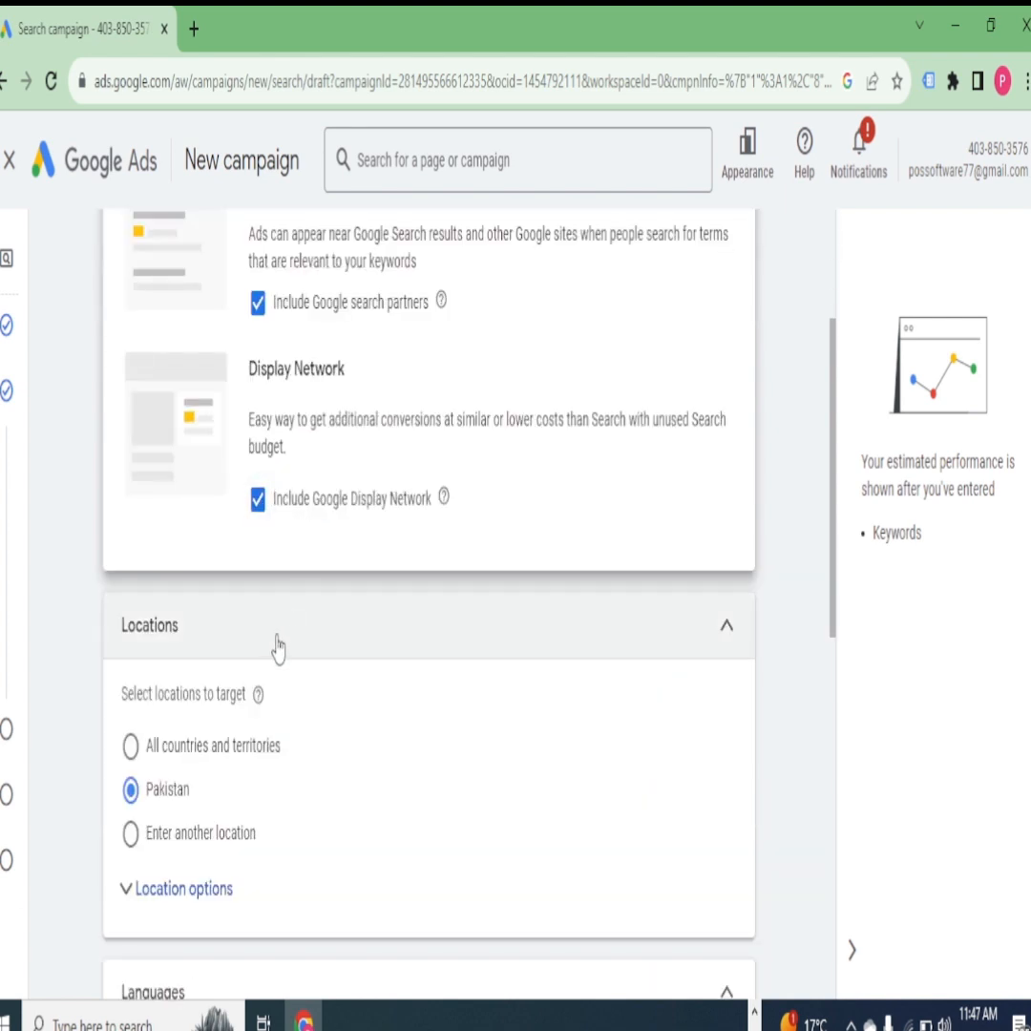
scroll(277, 647, "down", 3)
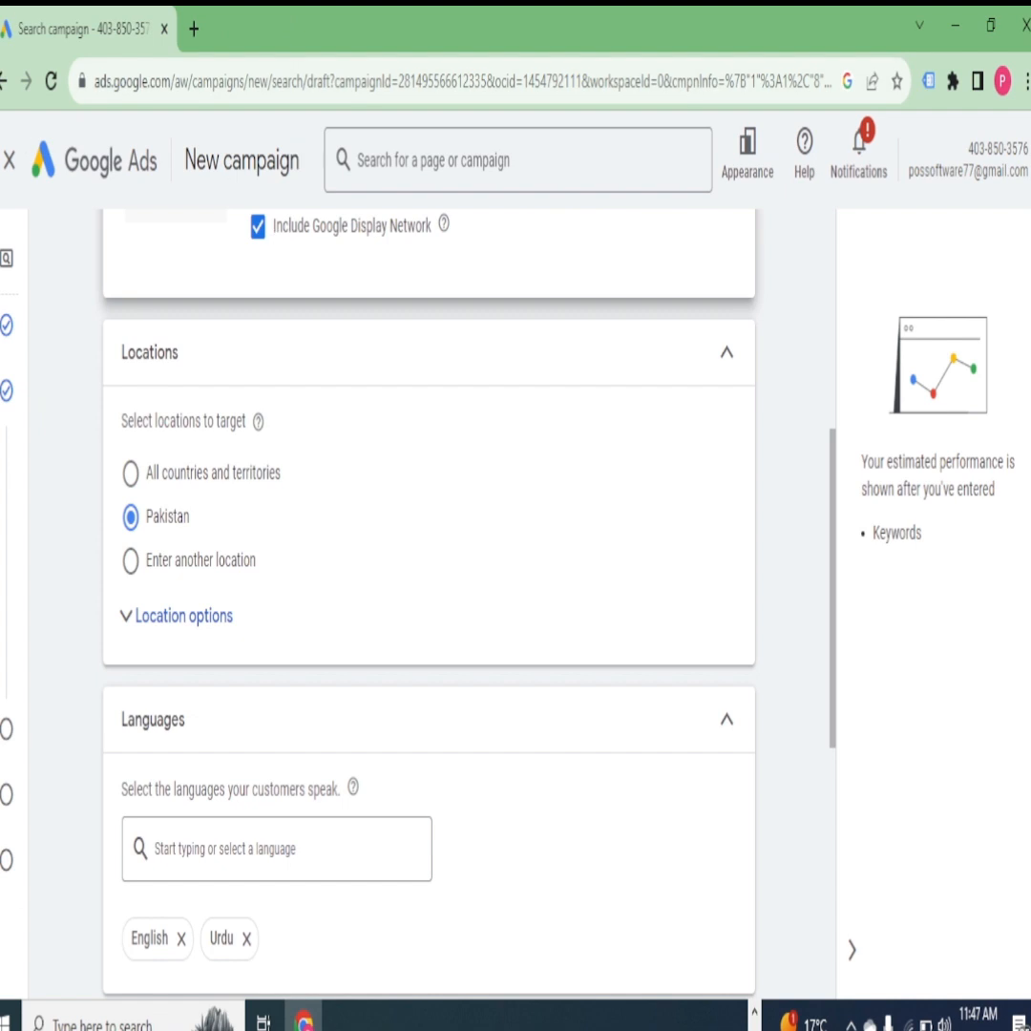
left_click(131, 473)
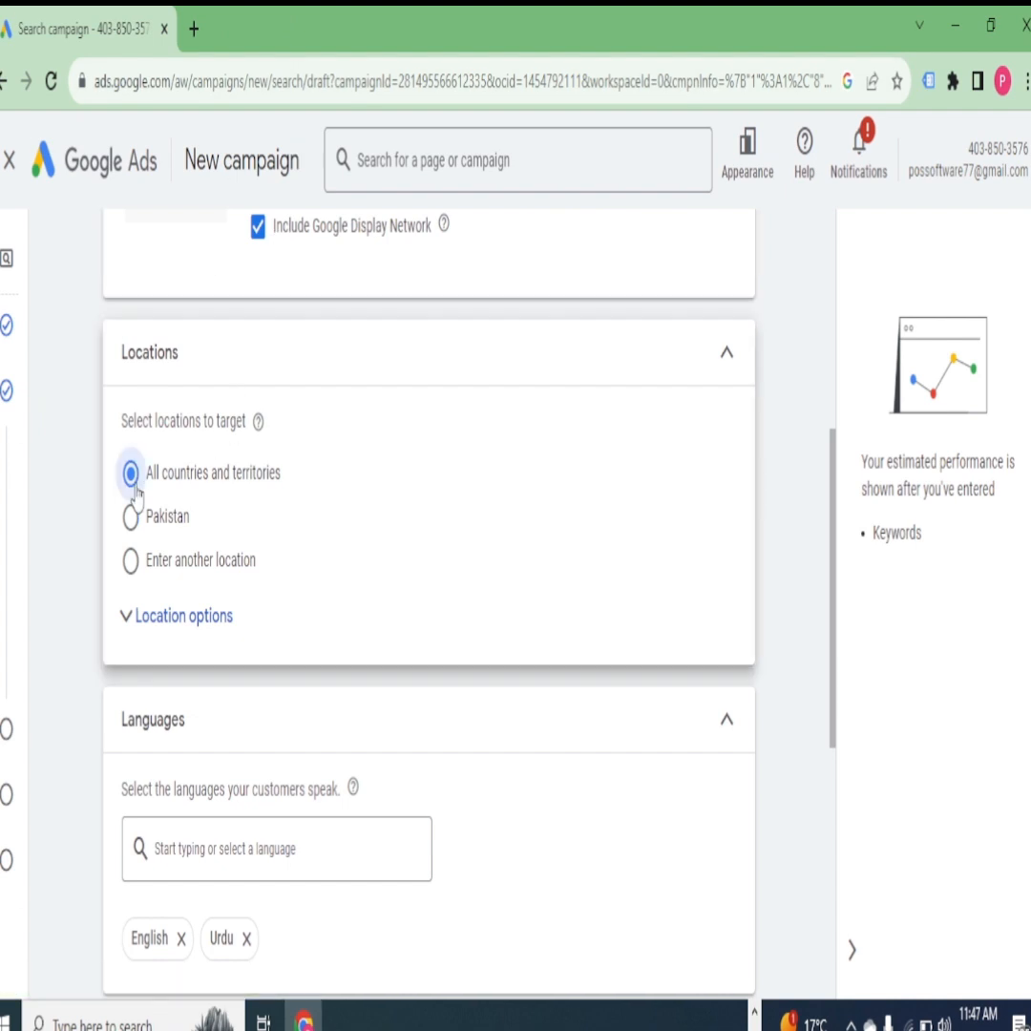
left_click(132, 627)
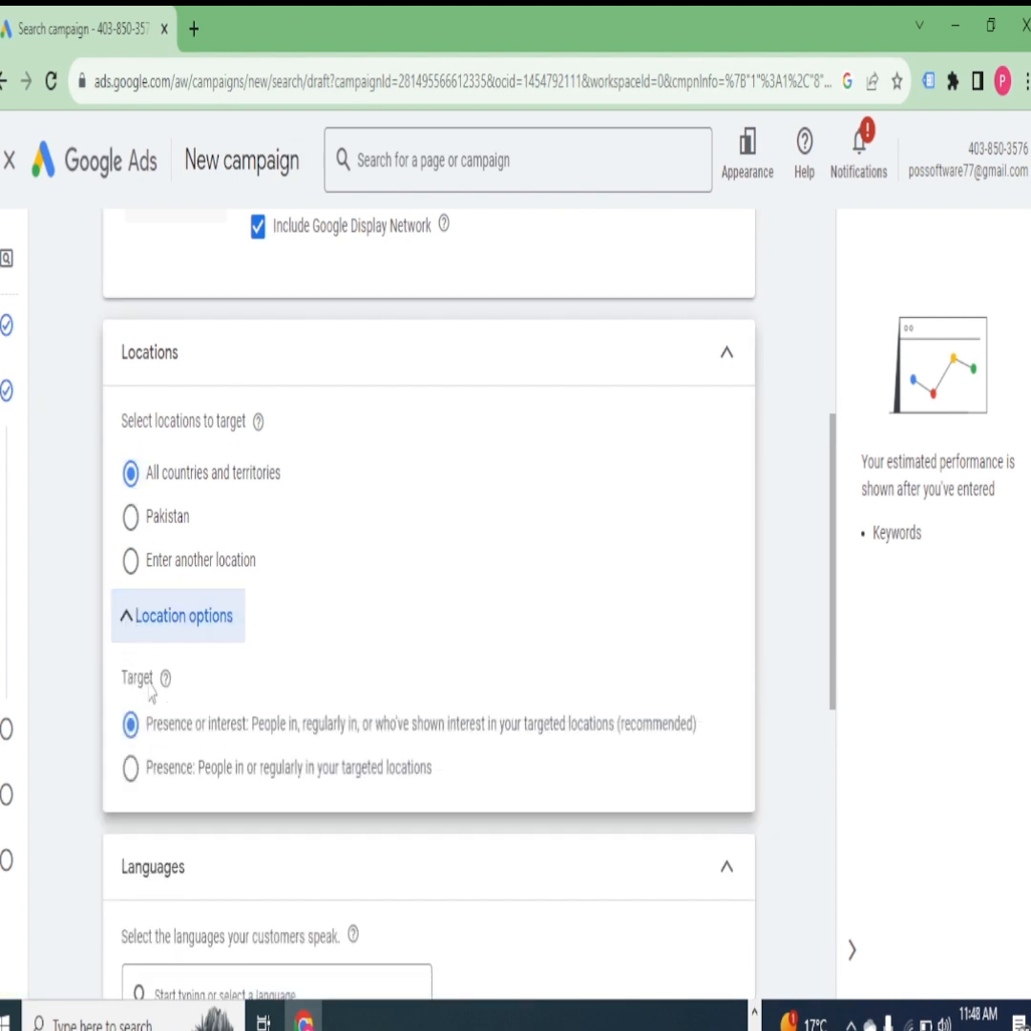
left_click(172, 628)
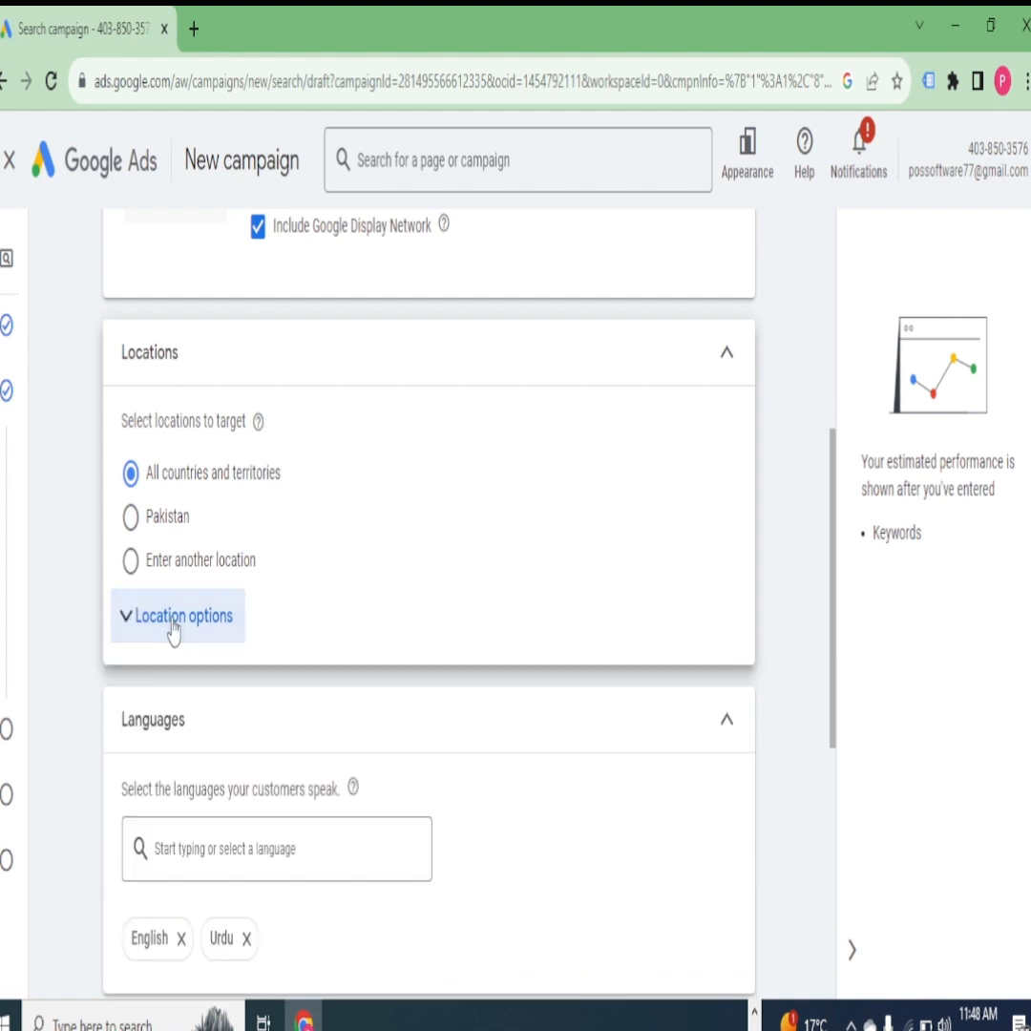
- Choose to target another location and enter UNITED STATES as the location search
left_click(130, 563)
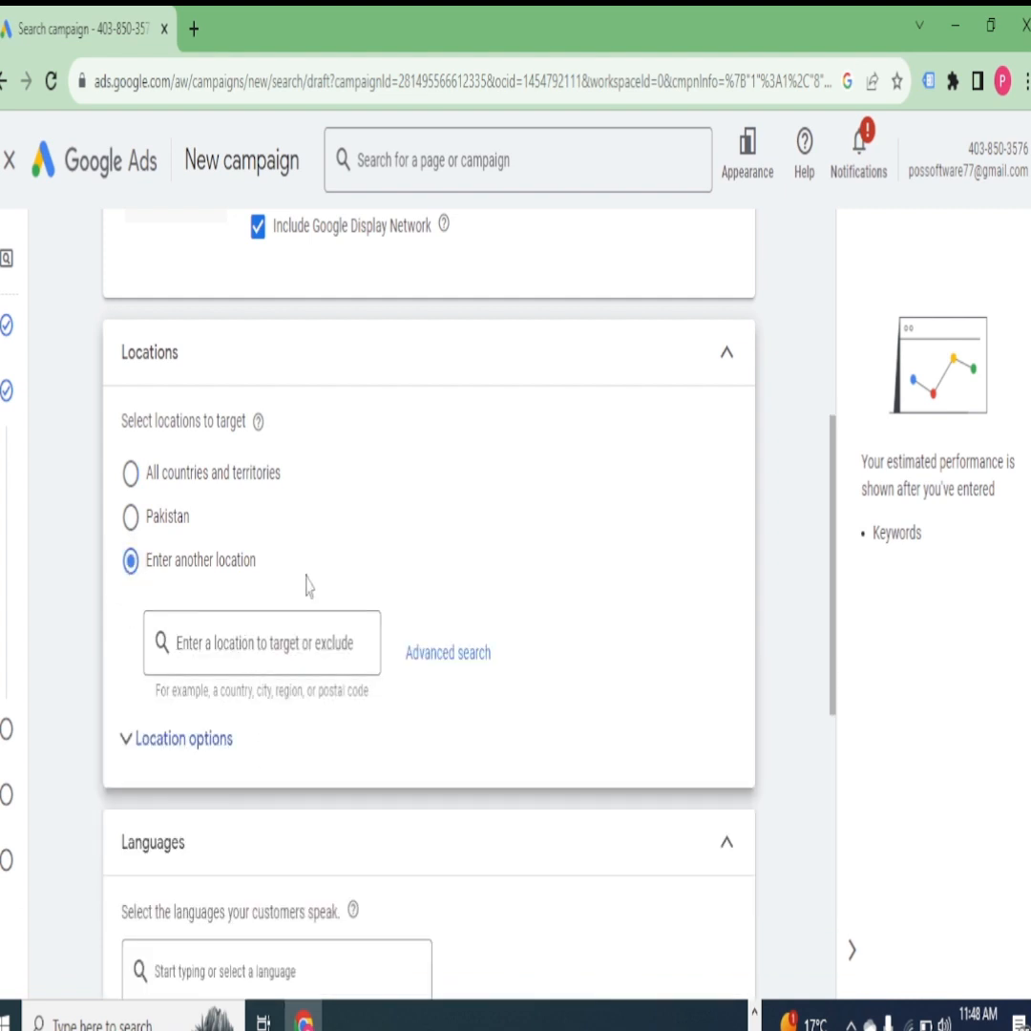
type("UNIT")
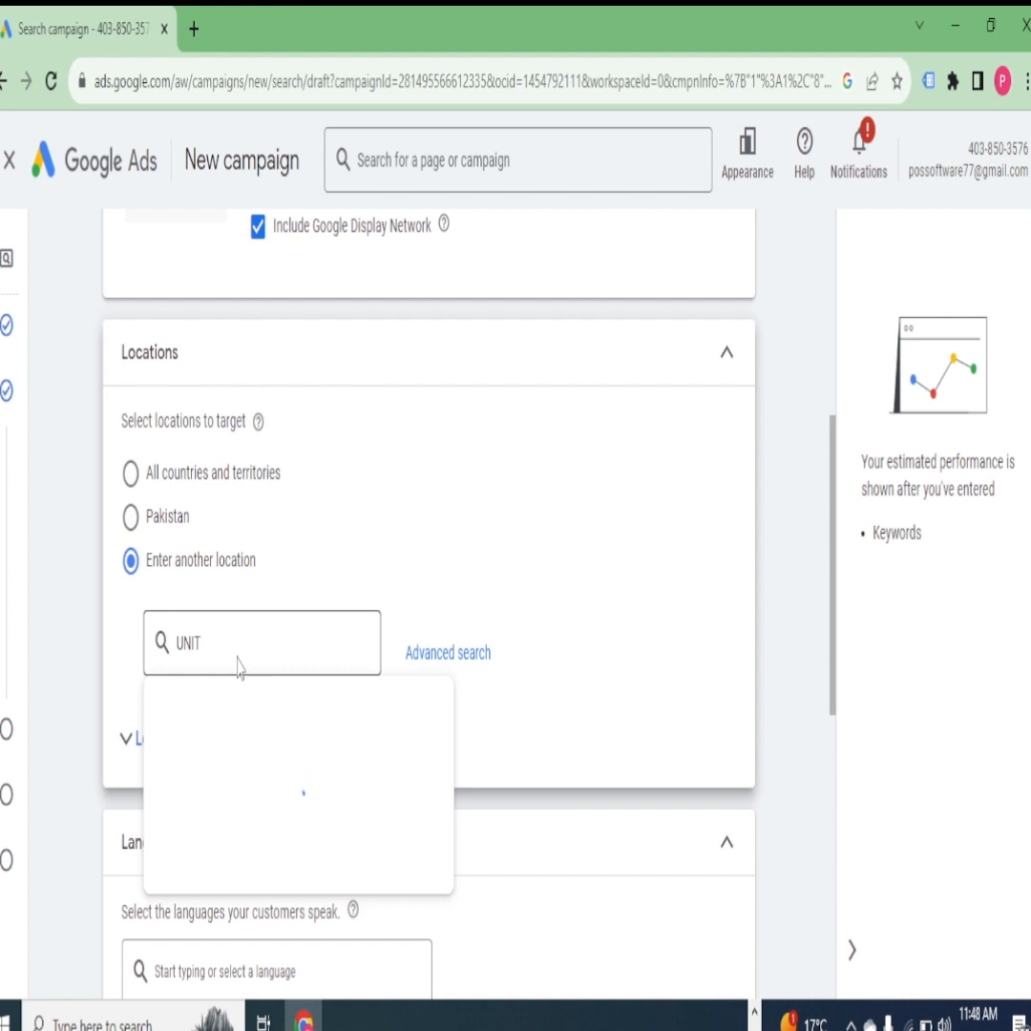
type("ED S")
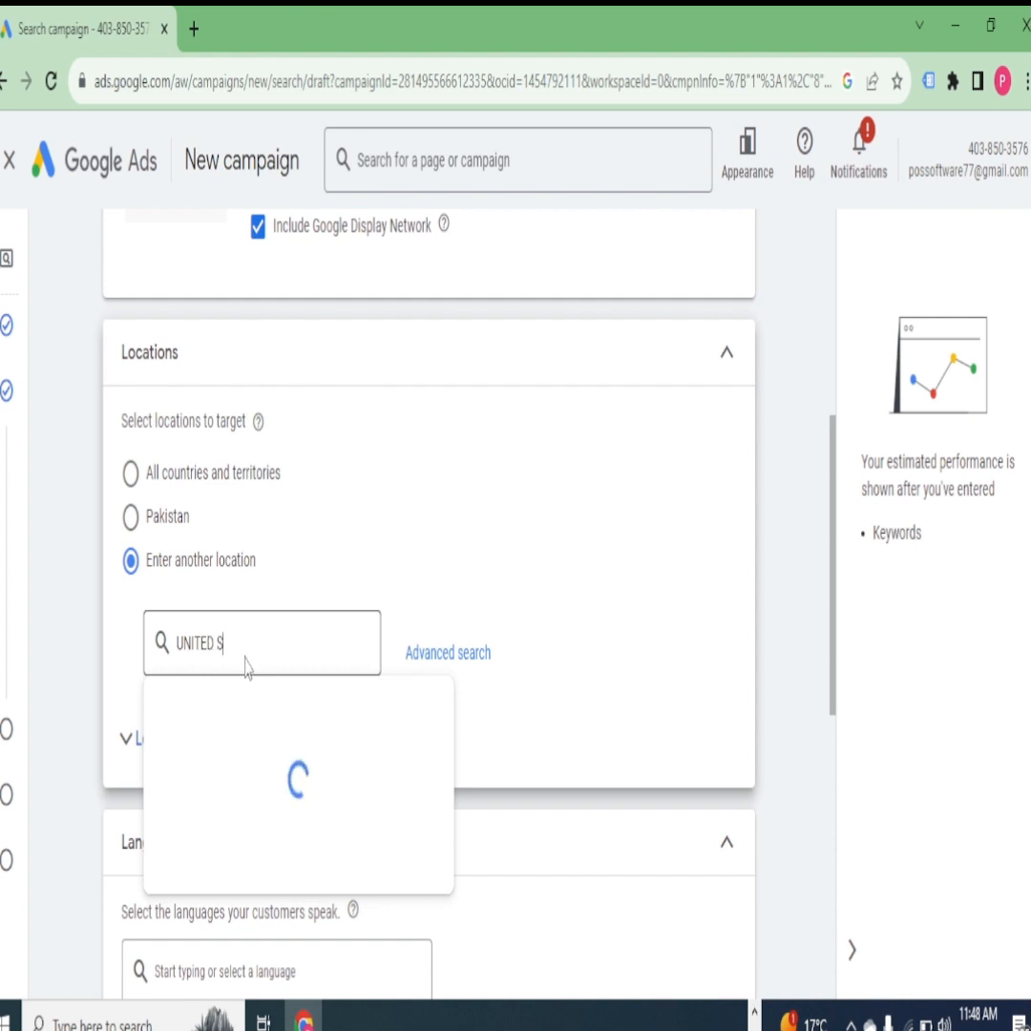
type("TATES")
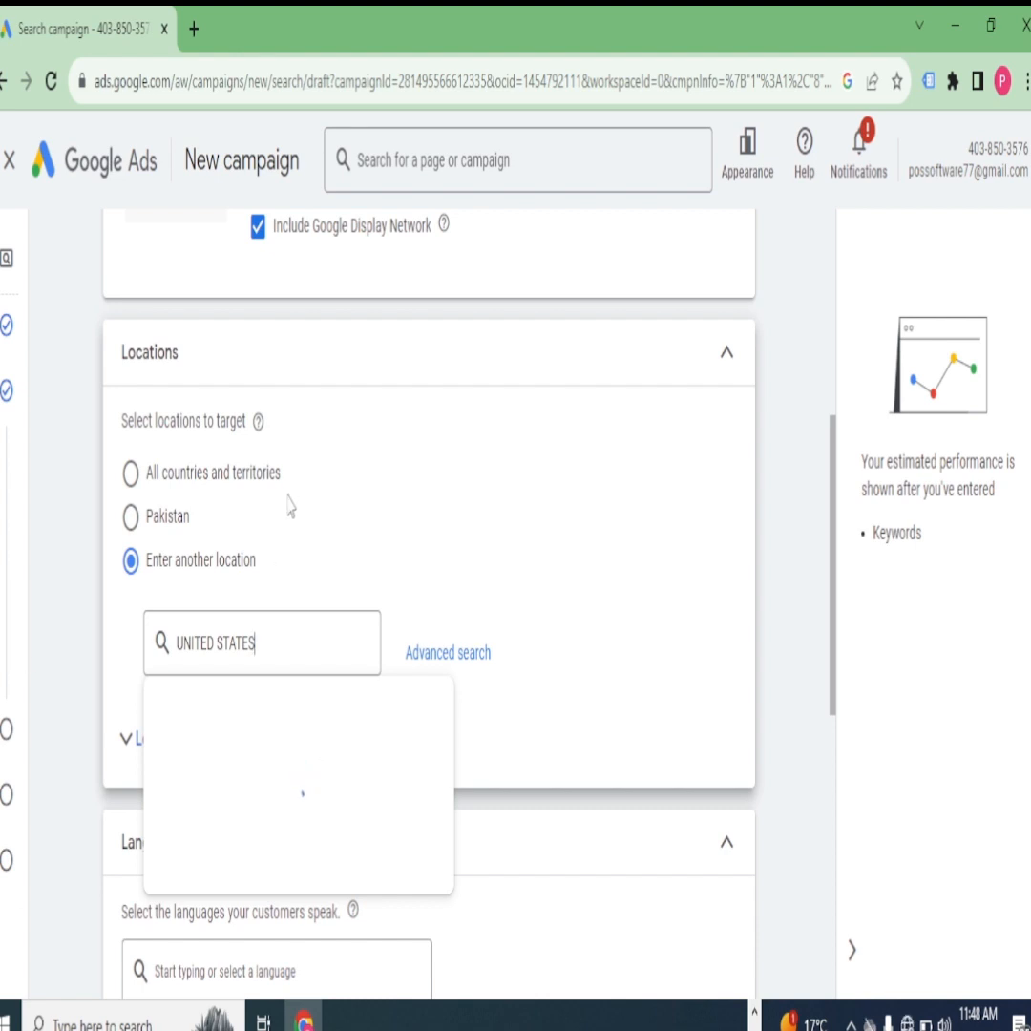
- Remove Urdu from the campaign's customer languages, keeping only English
scroll(447, 607, "down", 1)
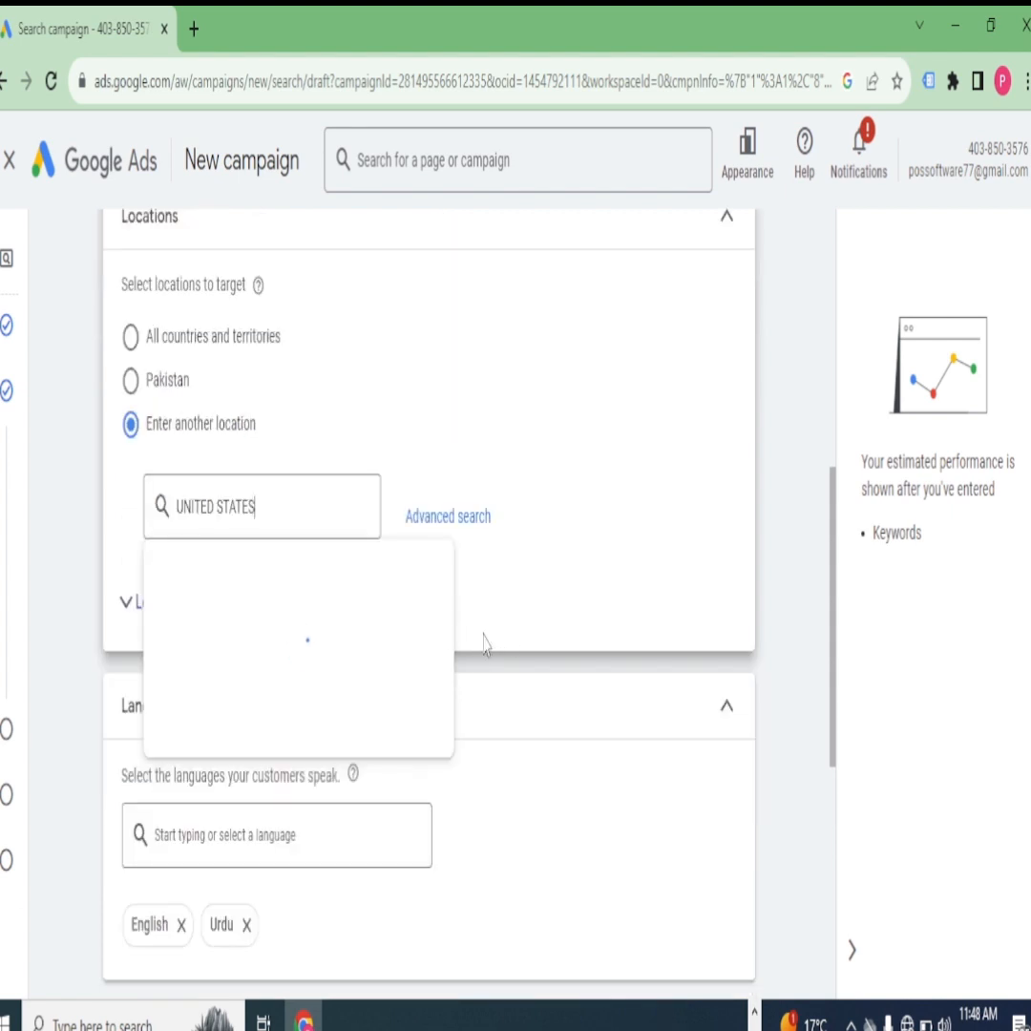
scroll(484, 644, "down", 2)
scroll(484, 645, "up", 1)
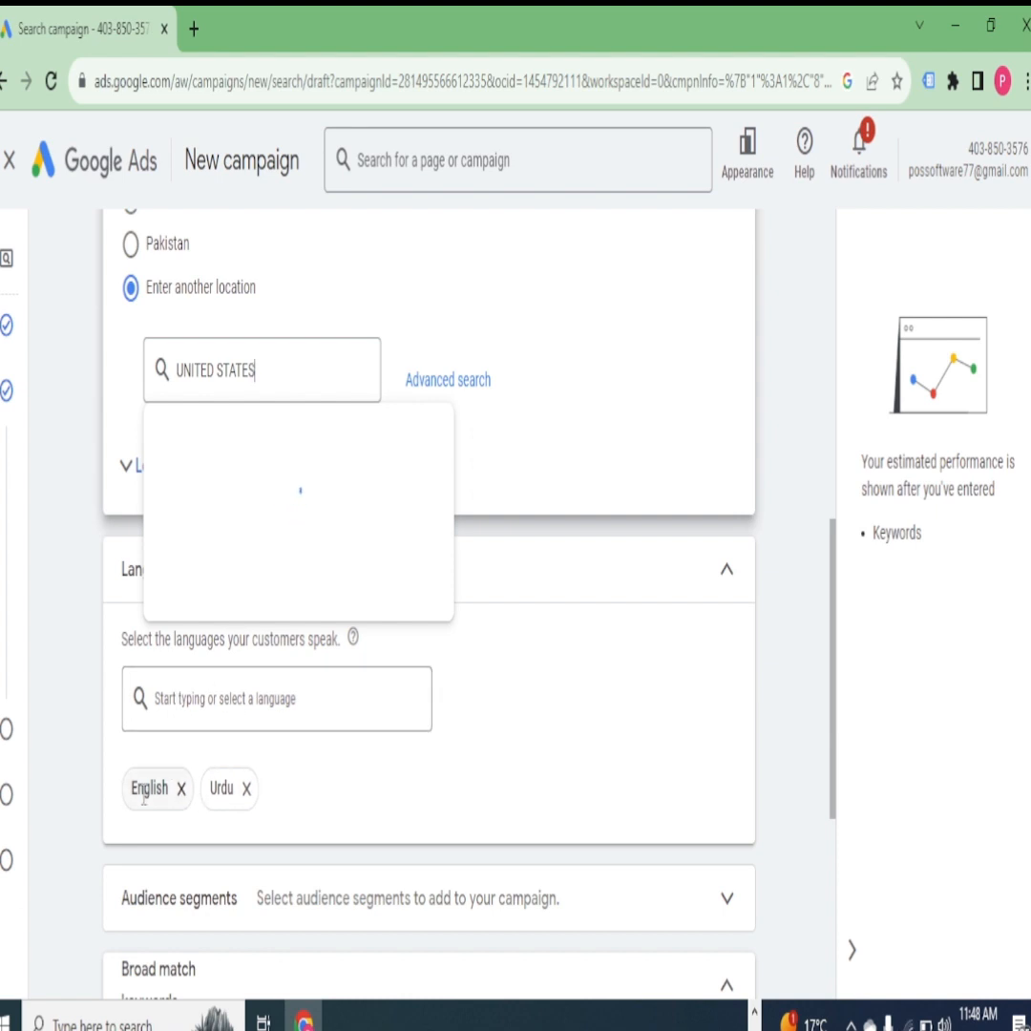
left_click(242, 790)
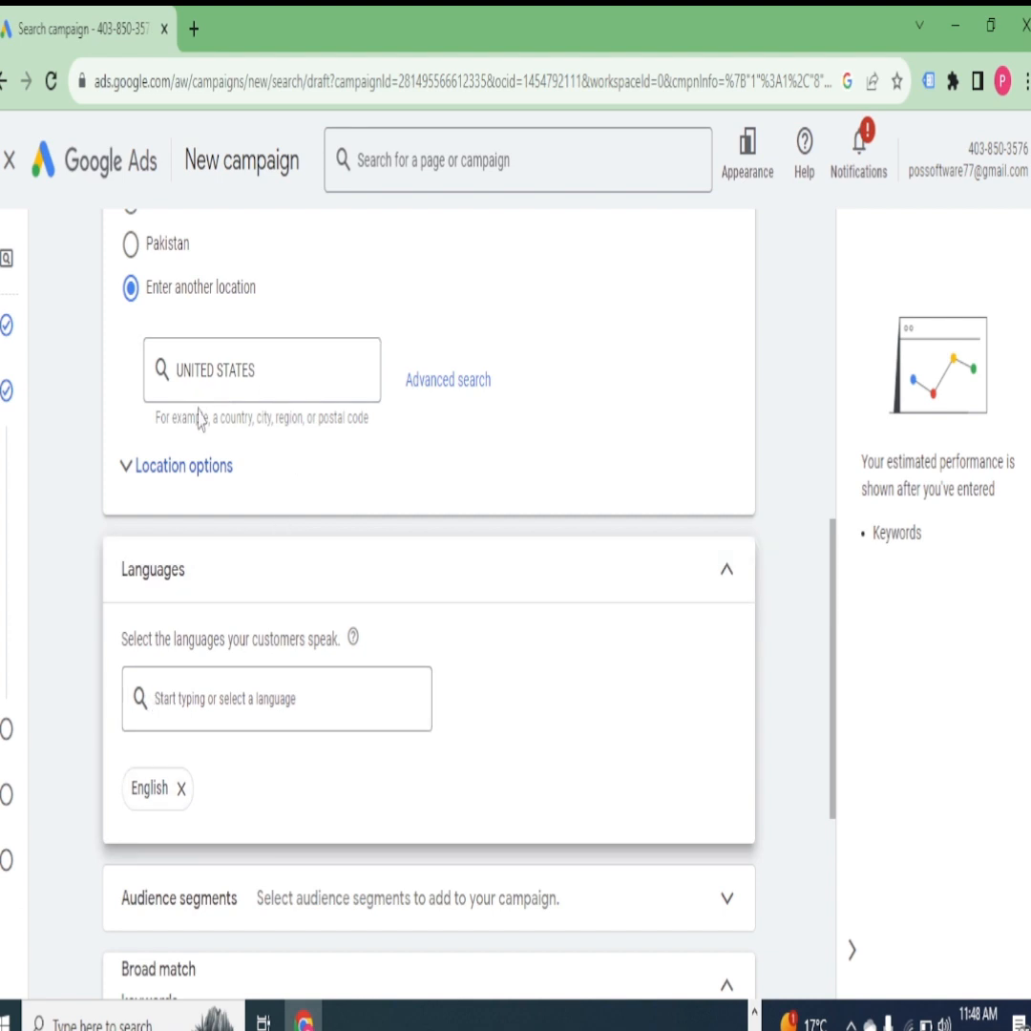
scroll(216, 434, "down", 1)
scroll(217, 435, "up", 1)
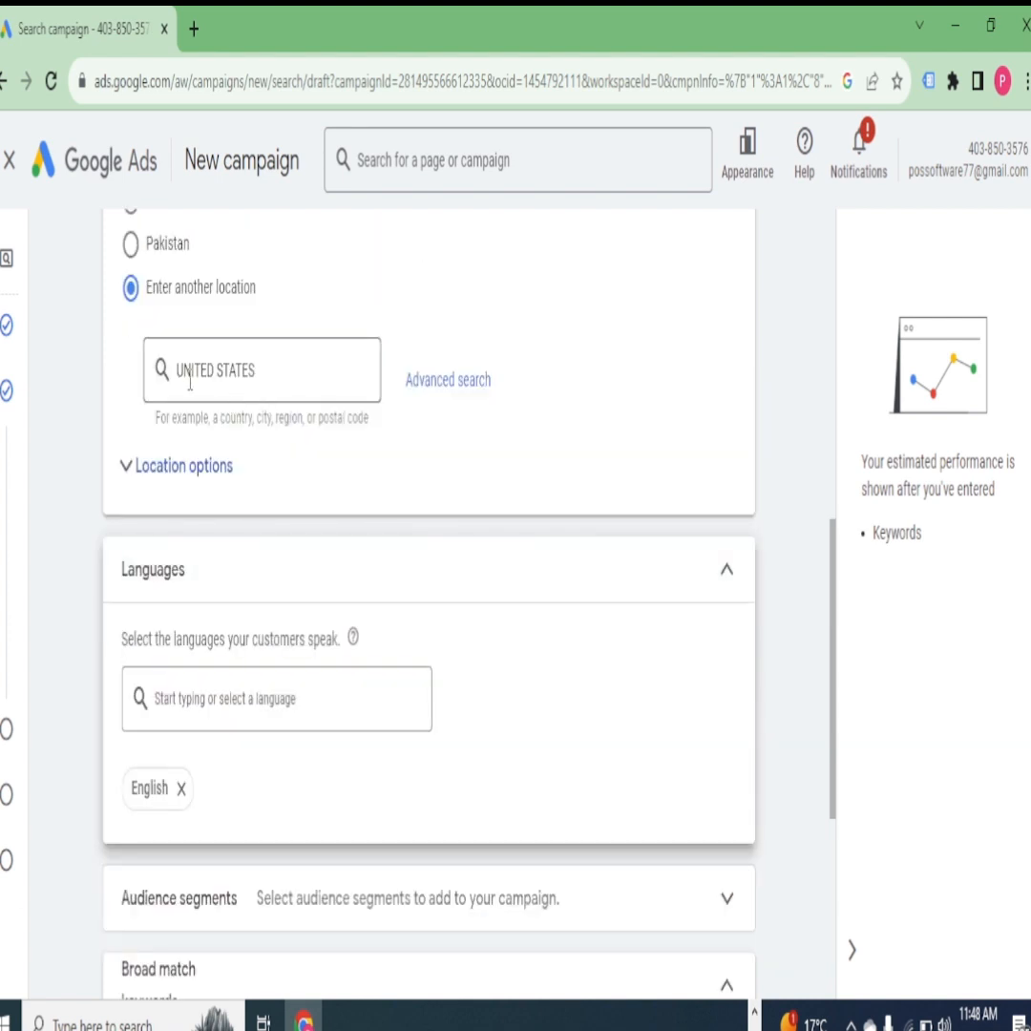
scroll(211, 384, "down", 1)
scroll(231, 391, "up", 1)
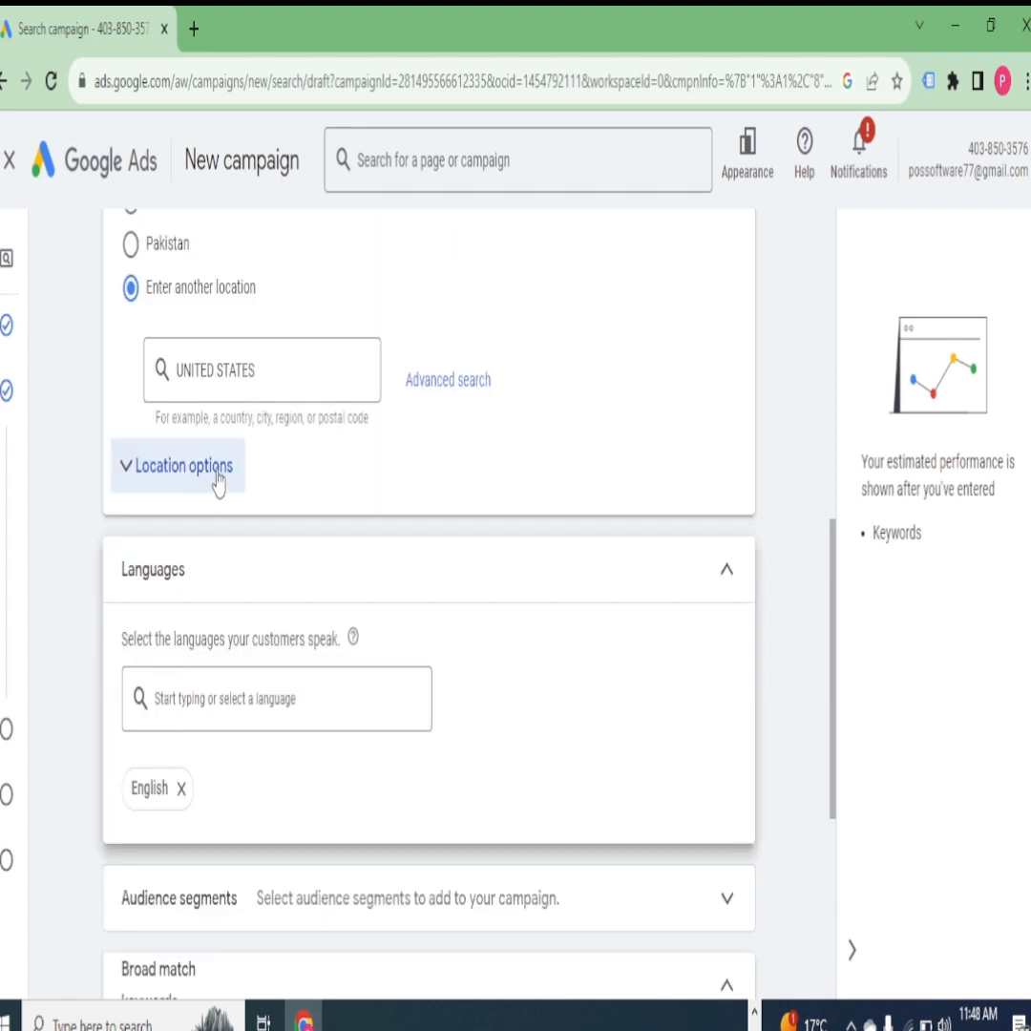
- Try using broad match keywords for the entire campaign, and return the setting to keyword match types
scroll(230, 482, "down", 2)
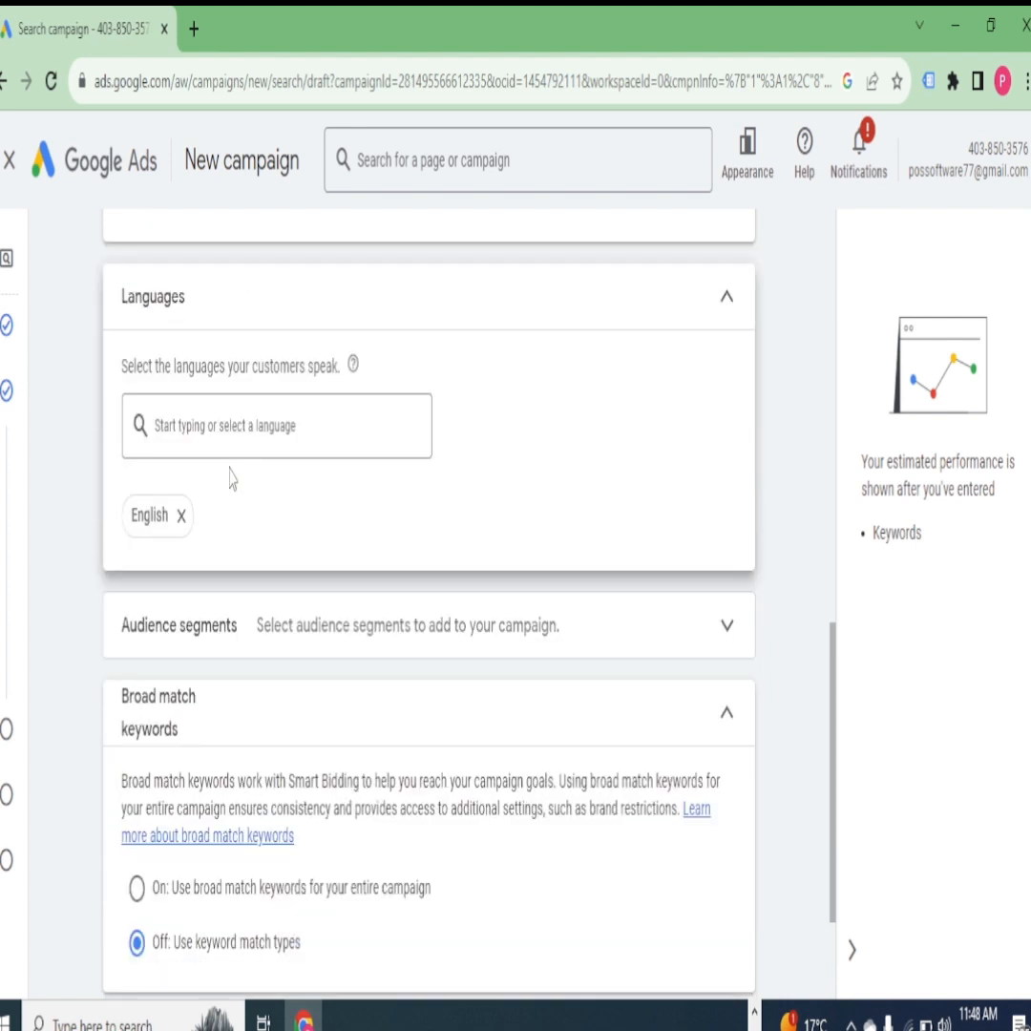
scroll(230, 482, "down", 2)
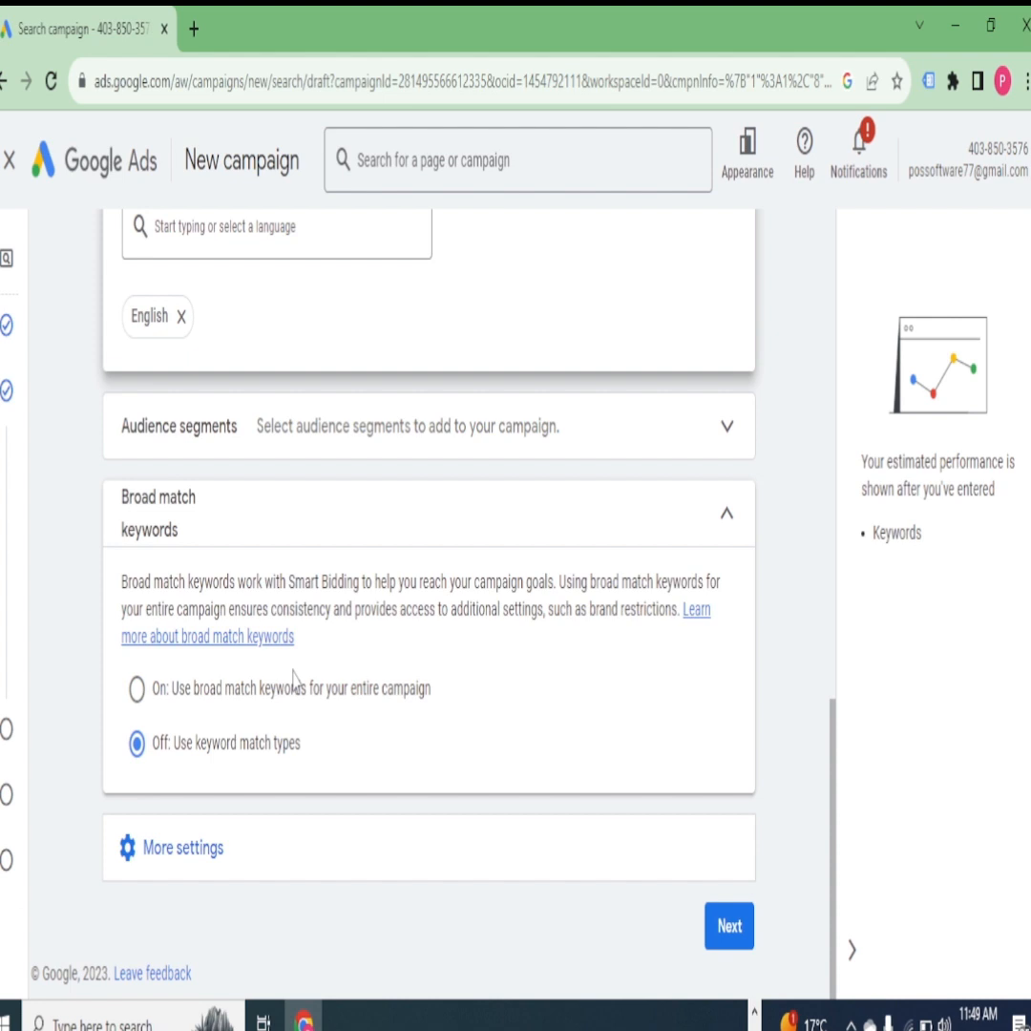
left_click(136, 689)
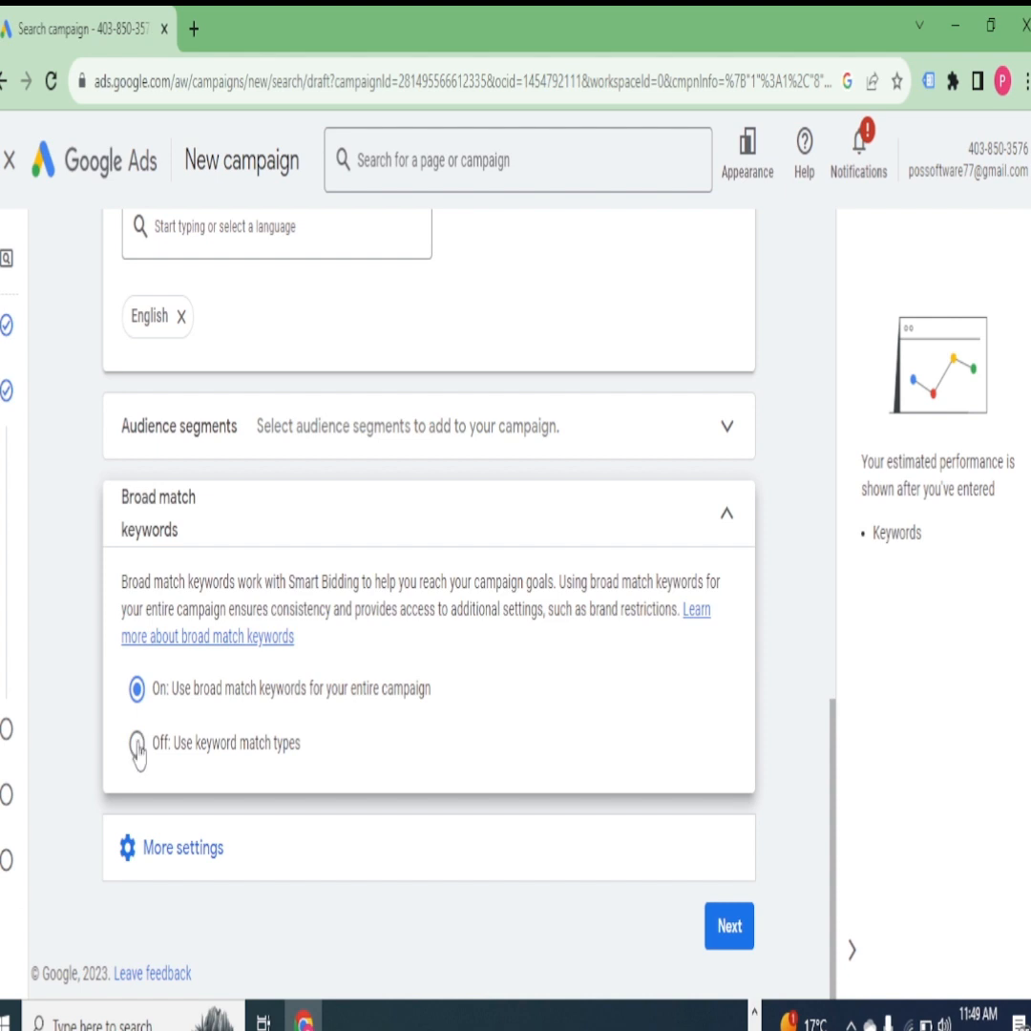
left_click(138, 746)
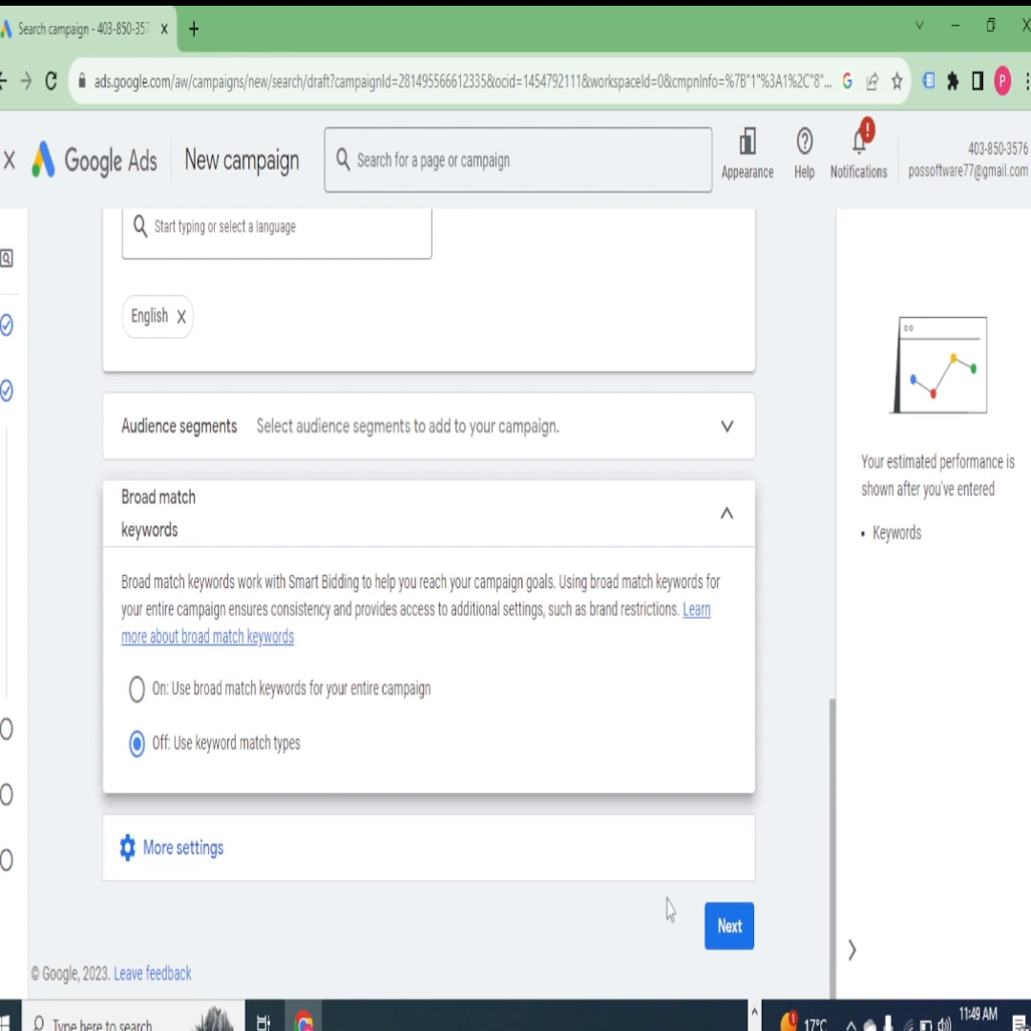
- Expand the additional campaign settings and review ad rotation, dates, ad schedule, URL options and brand restrictions
left_click(179, 871)
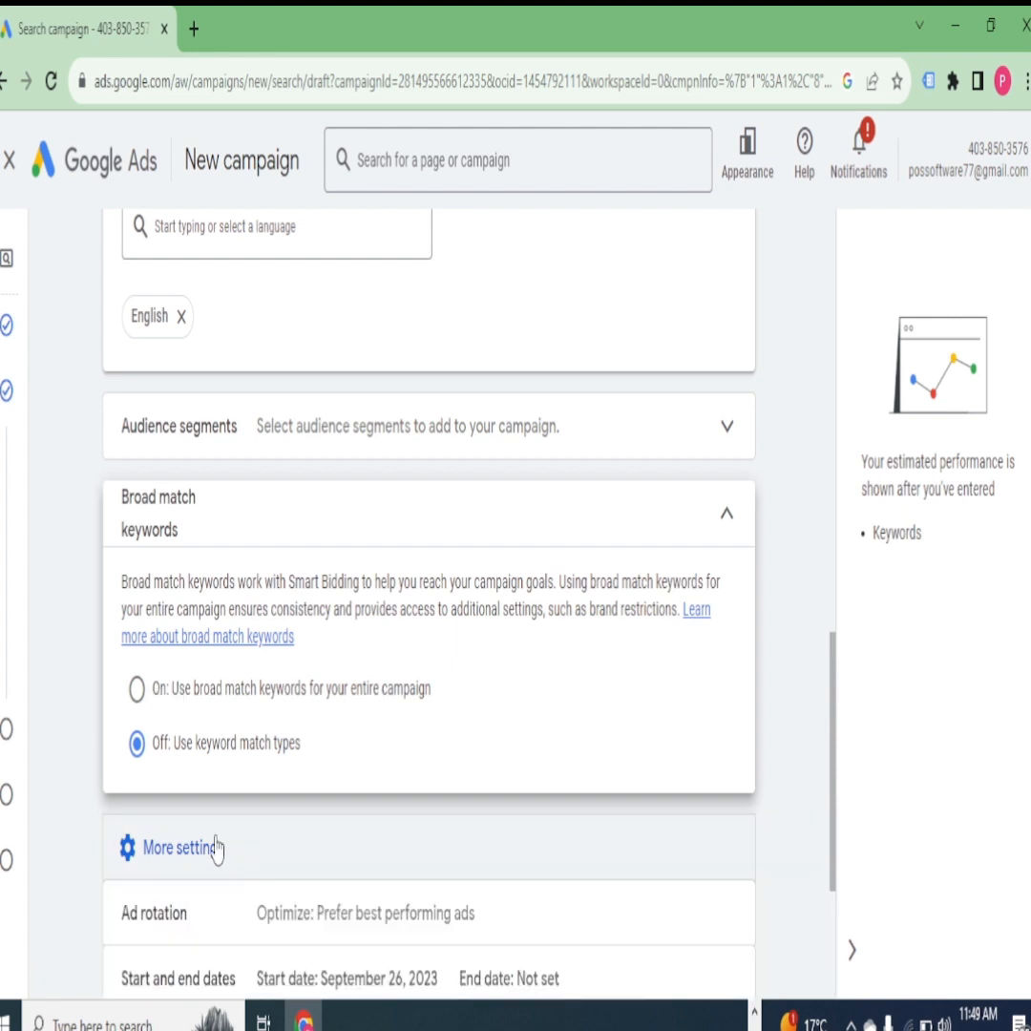
scroll(210, 783, "down", 3)
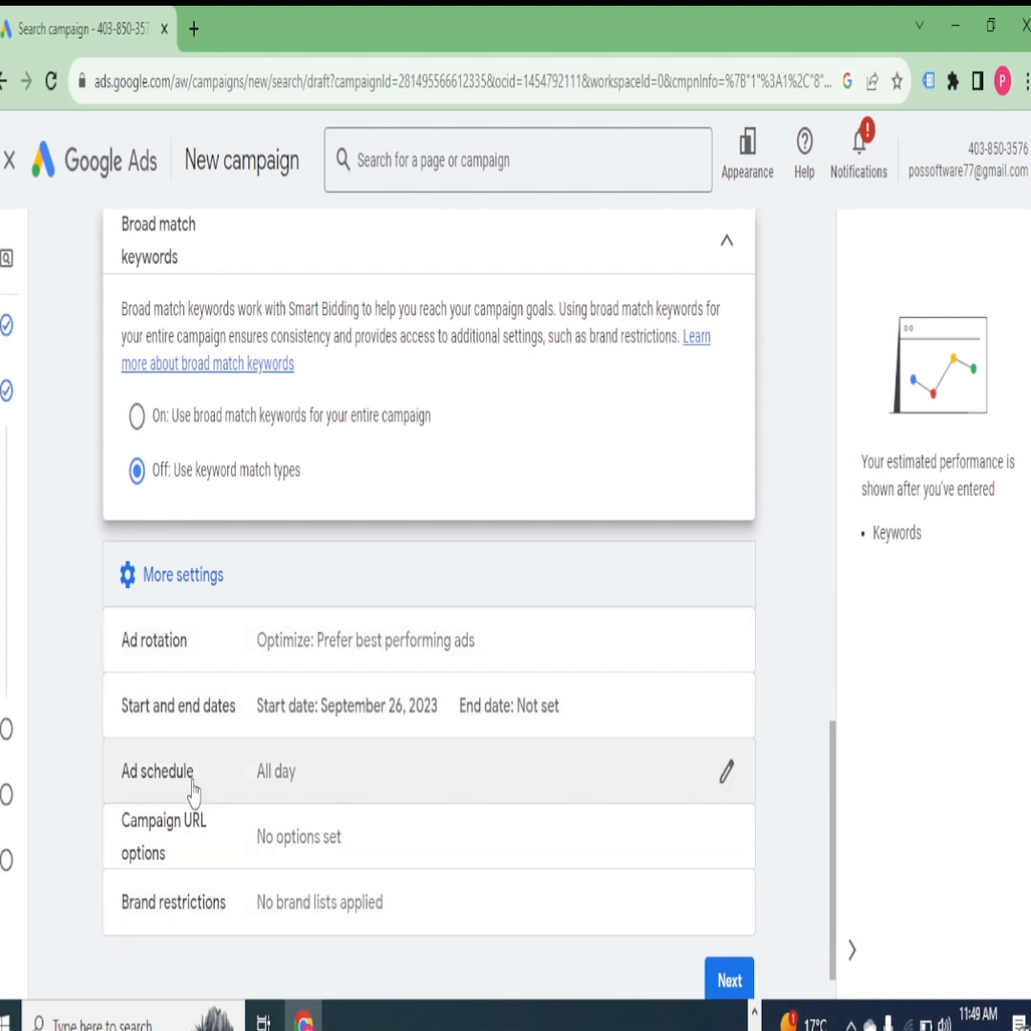
scroll(325, 833, "down", 1)
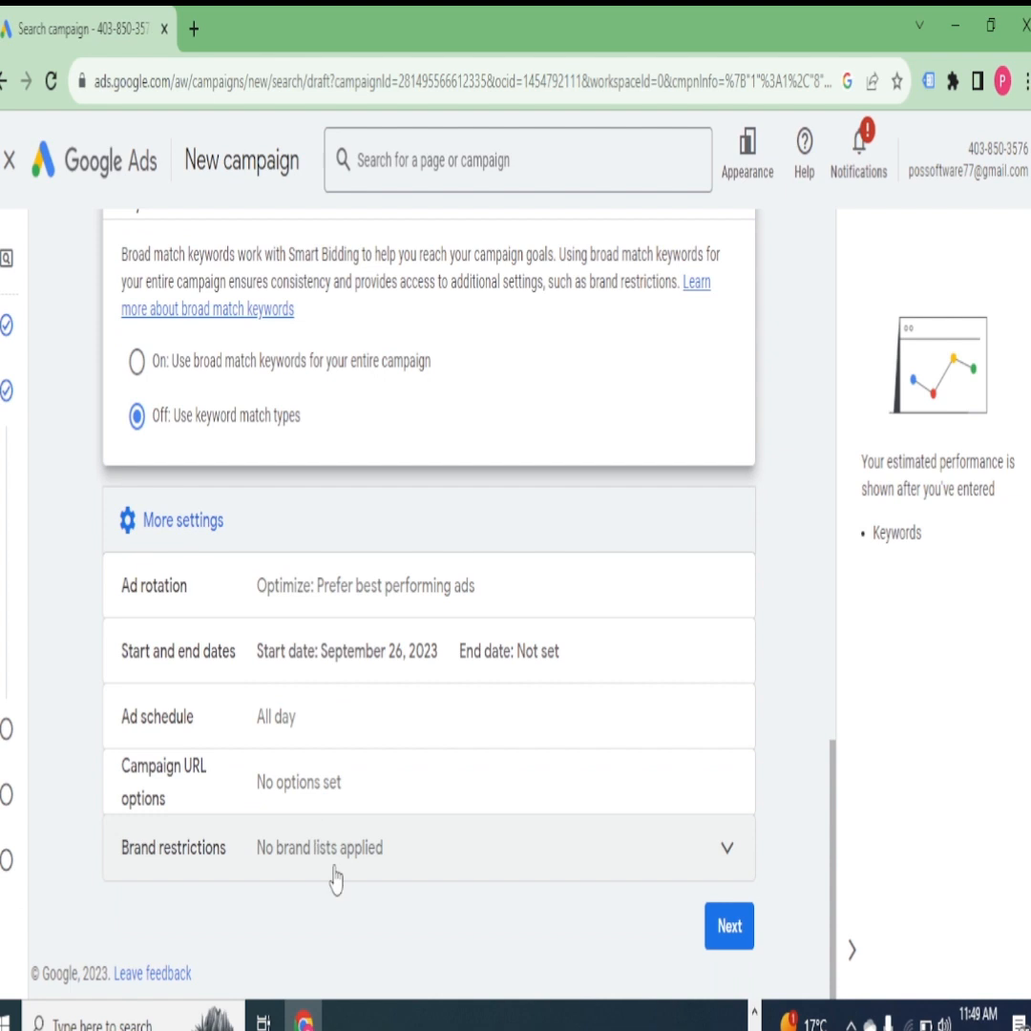
- Accept the campaign settings and continue to the keywords and ads stage of the campaign setup
left_click(723, 926)
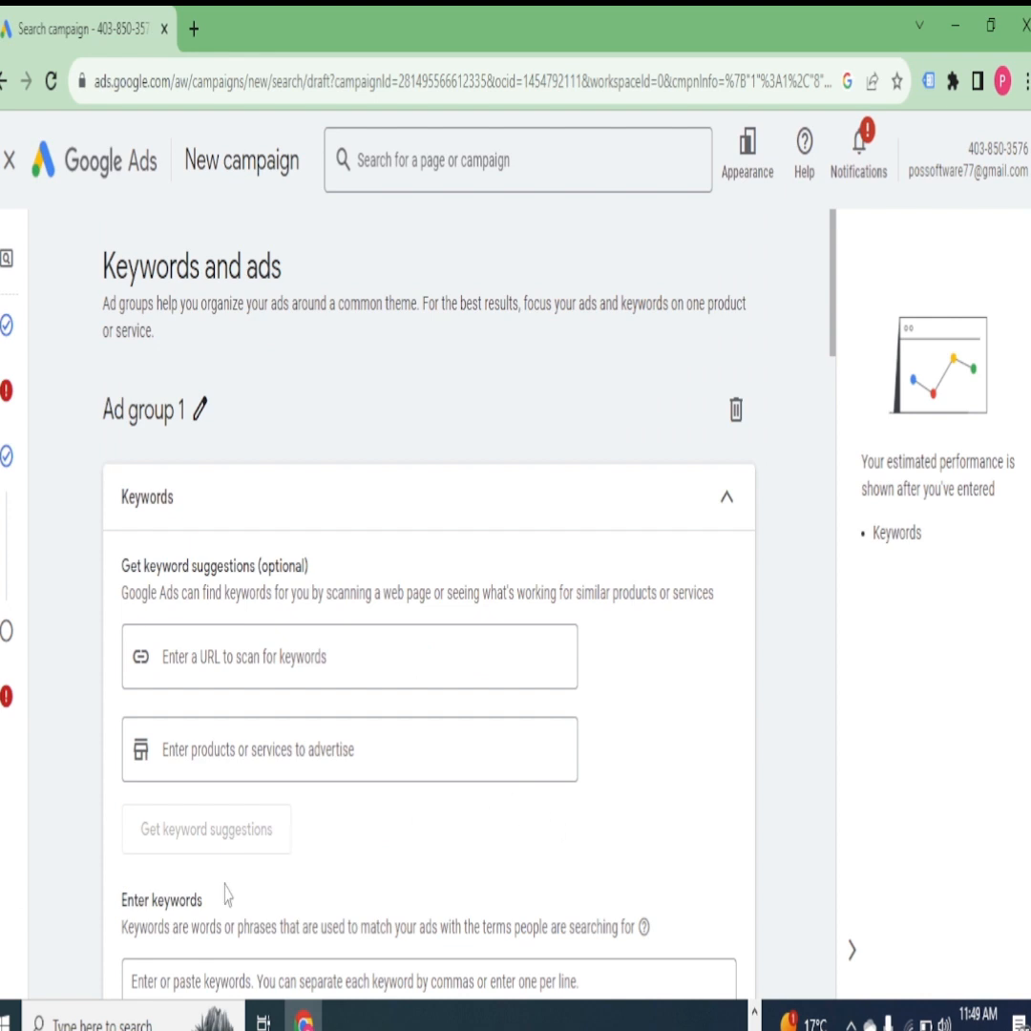
scroll(258, 868, "down", 3)
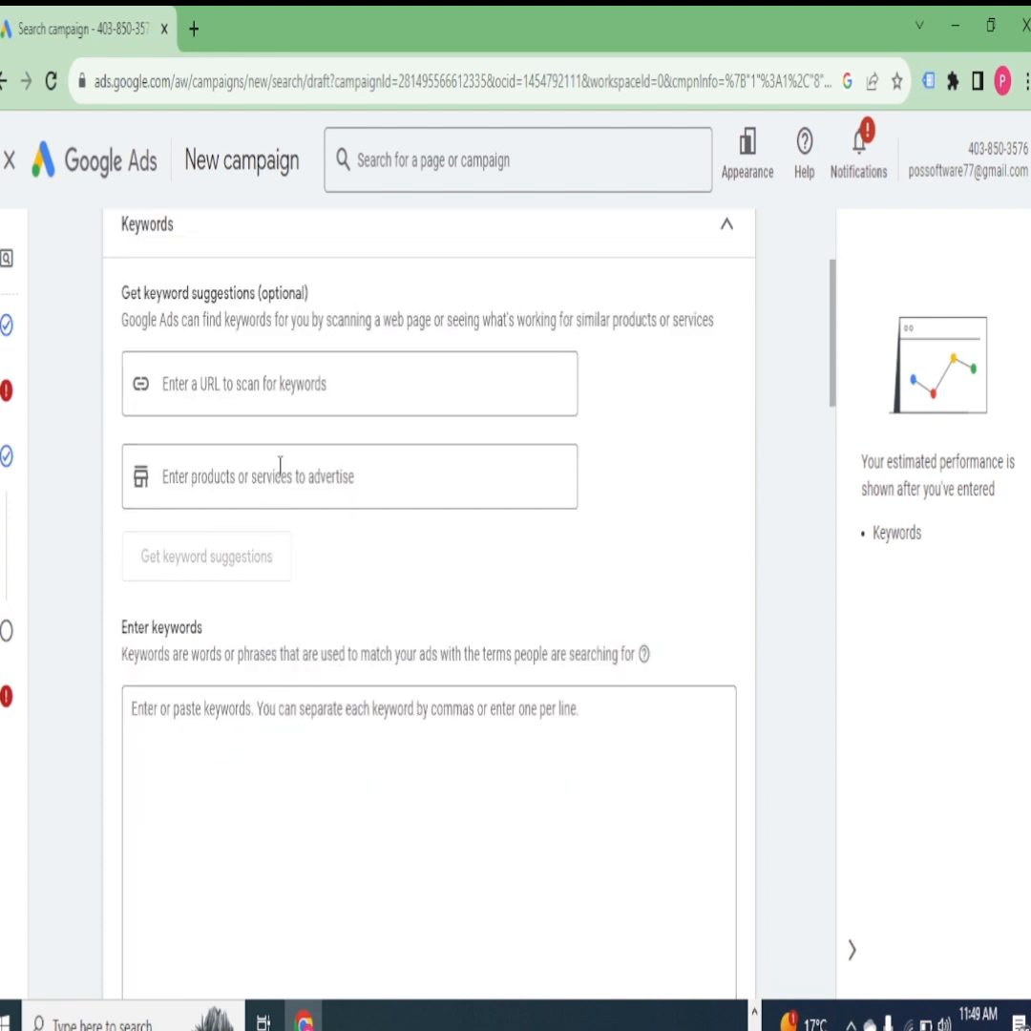
scroll(308, 507, "down", 4)
scroll(338, 594, "up", 4)
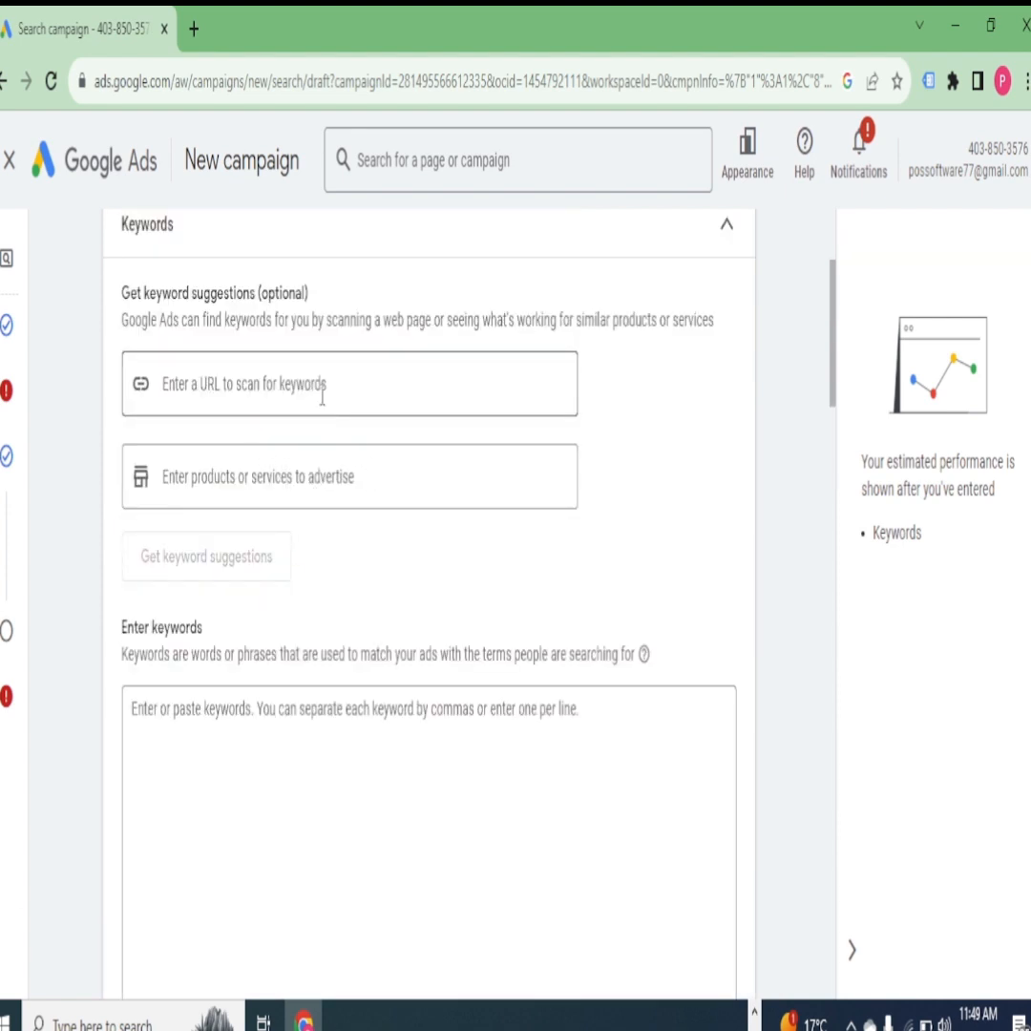
- Add aIRPODS and EARBUDS as the products to advertise for keyword suggestions
left_click(329, 489)
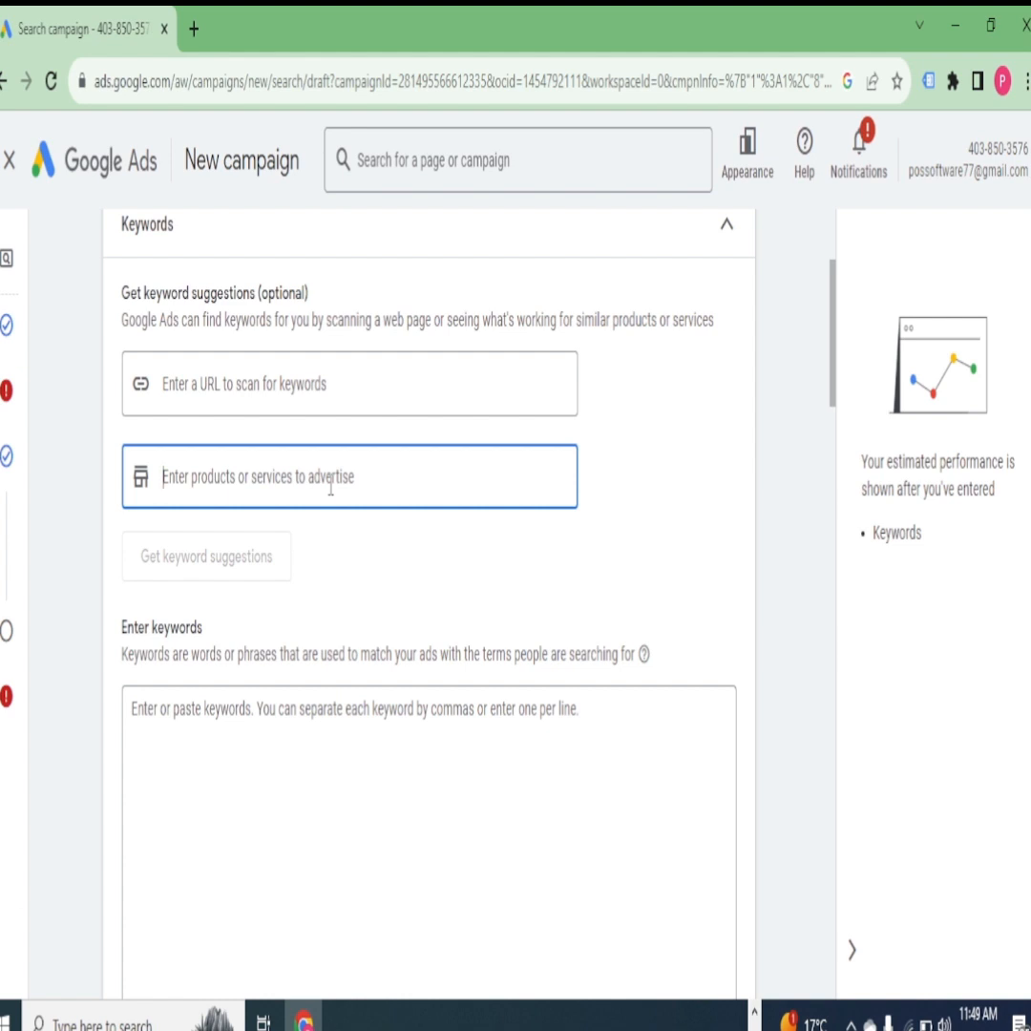
type("MN")
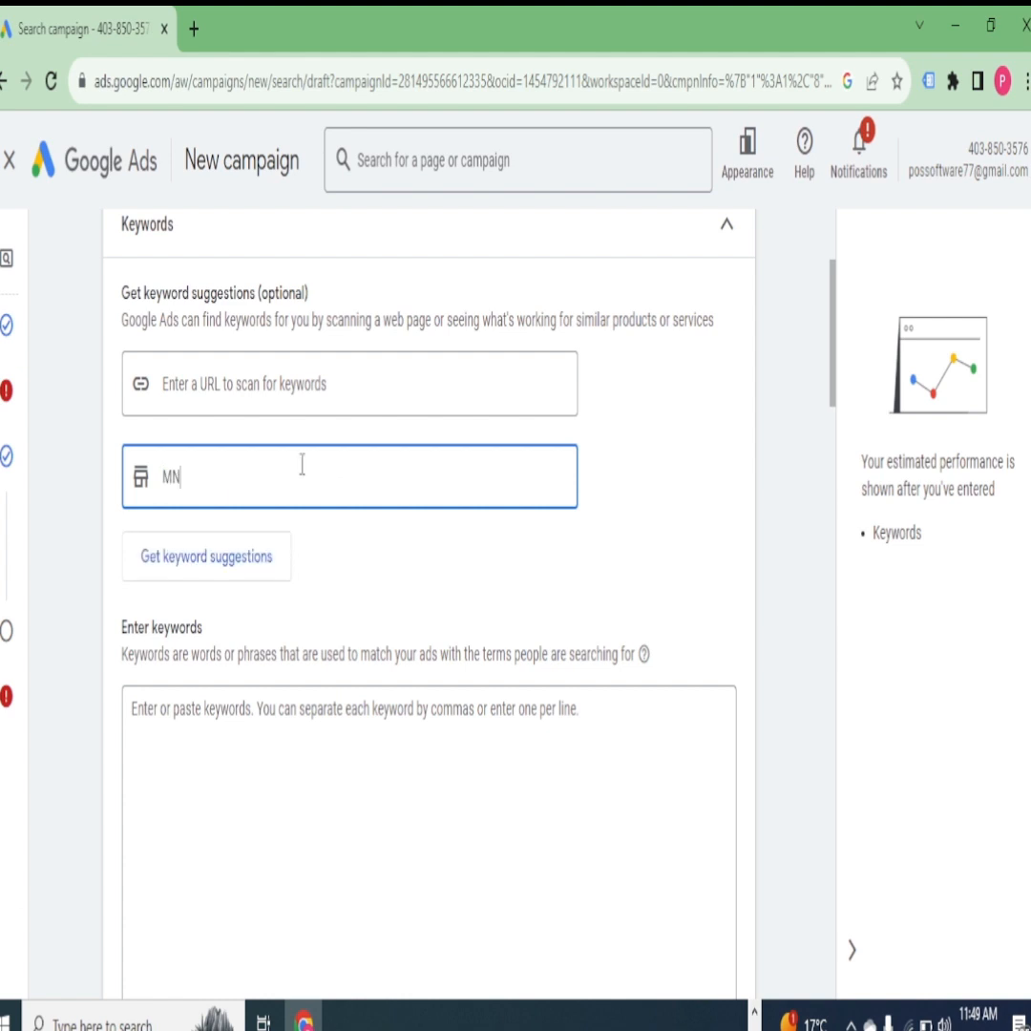
key("BackSpace")
key("BackSpace")
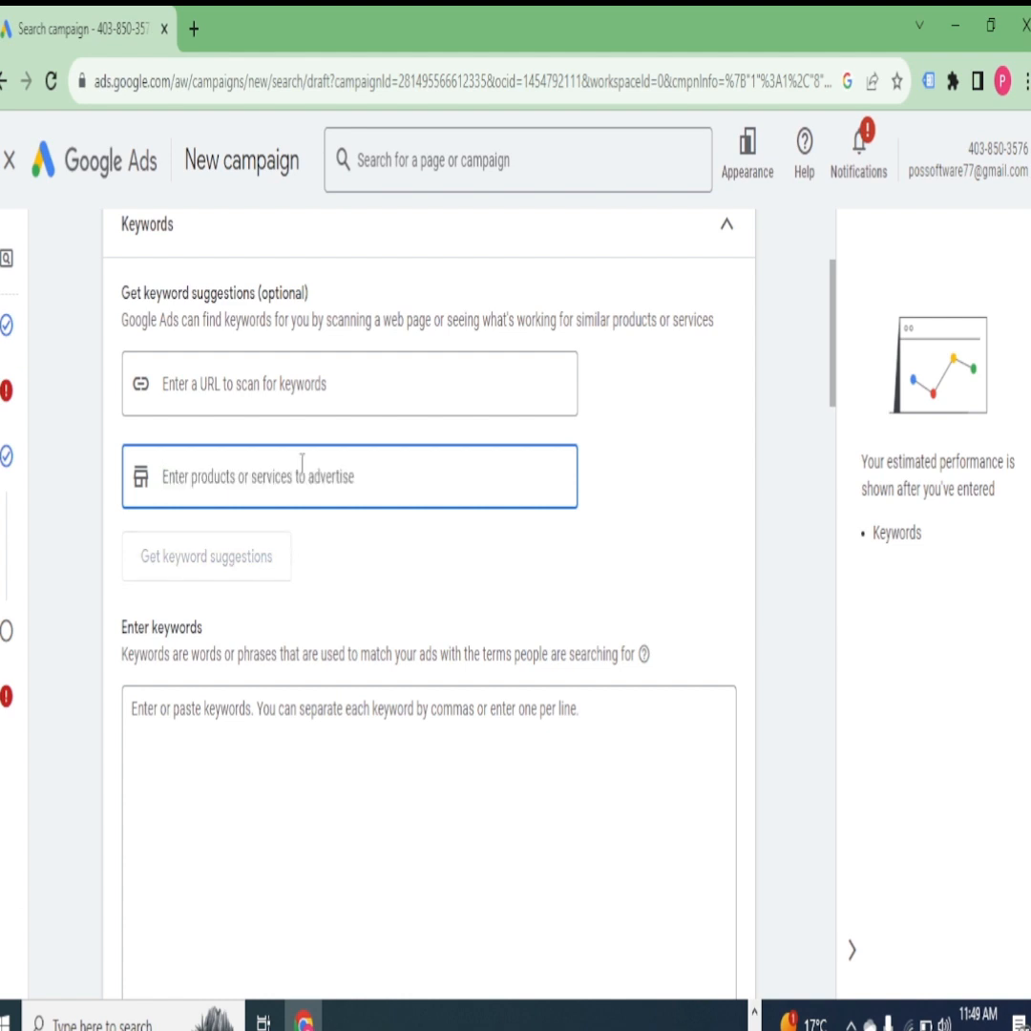
type("a")
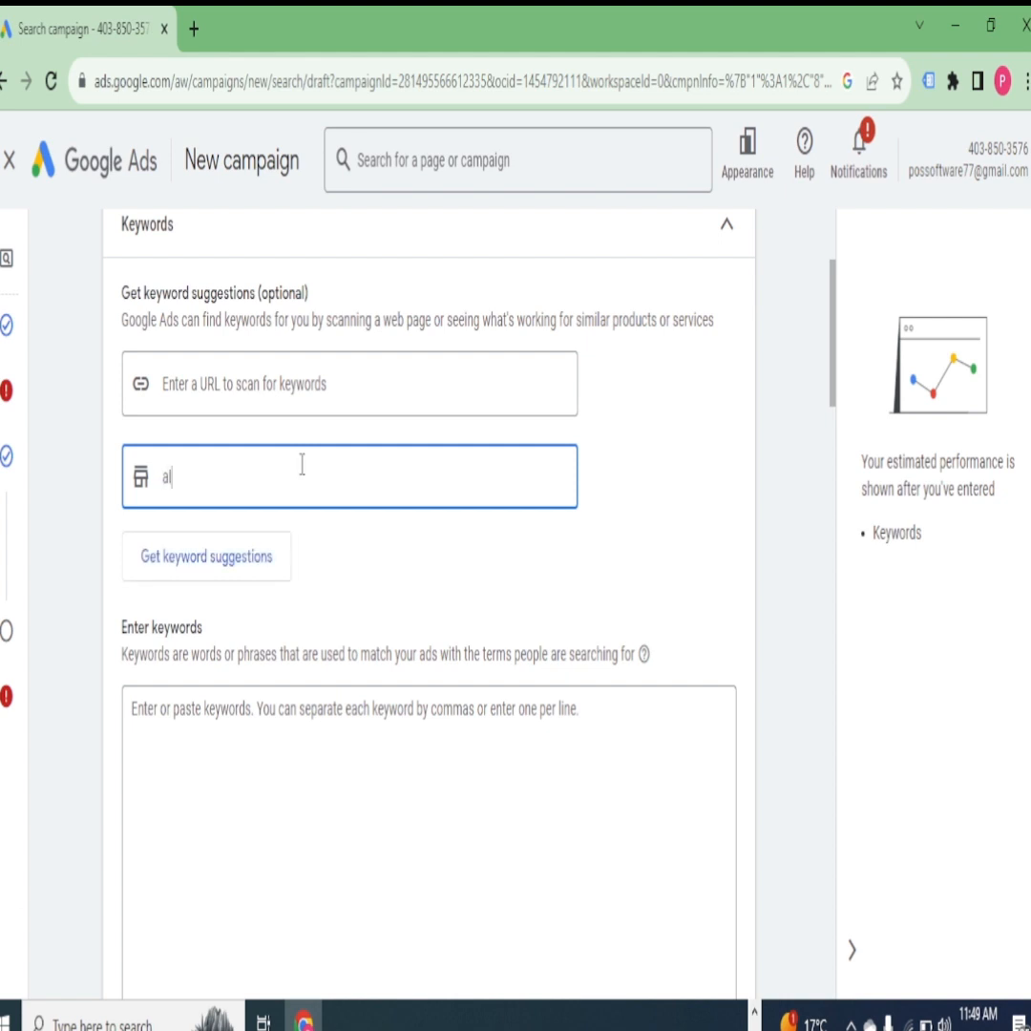
type("IRPODS")
key("Return")
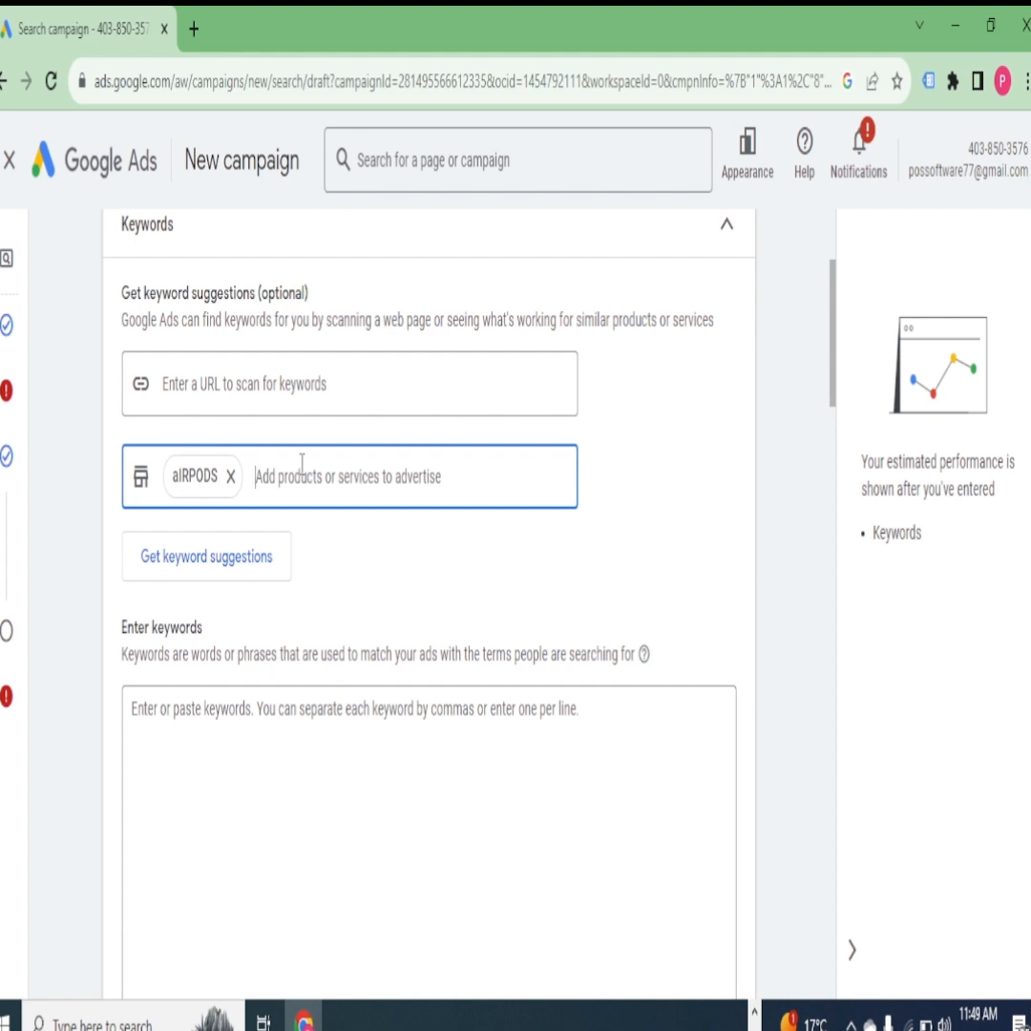
type("E")
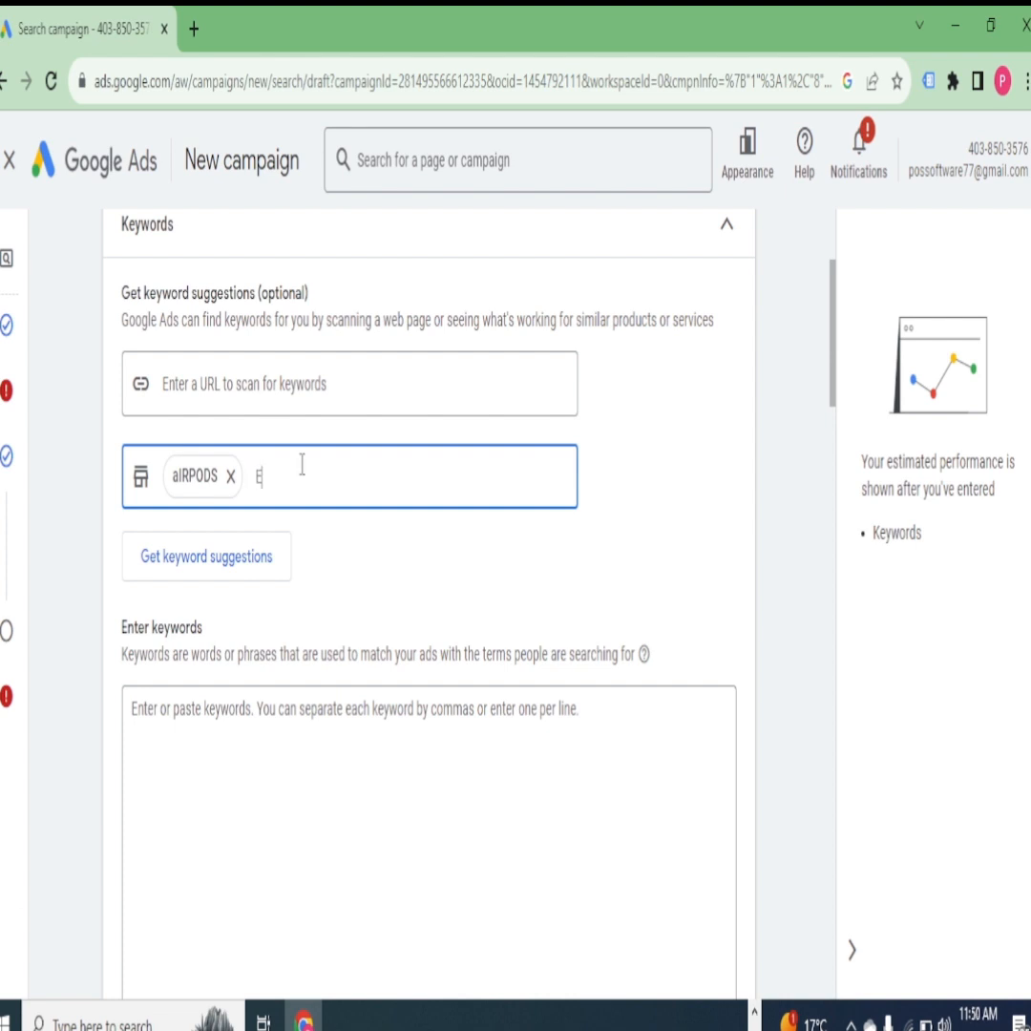
type("ARBUDS")
key("Return")
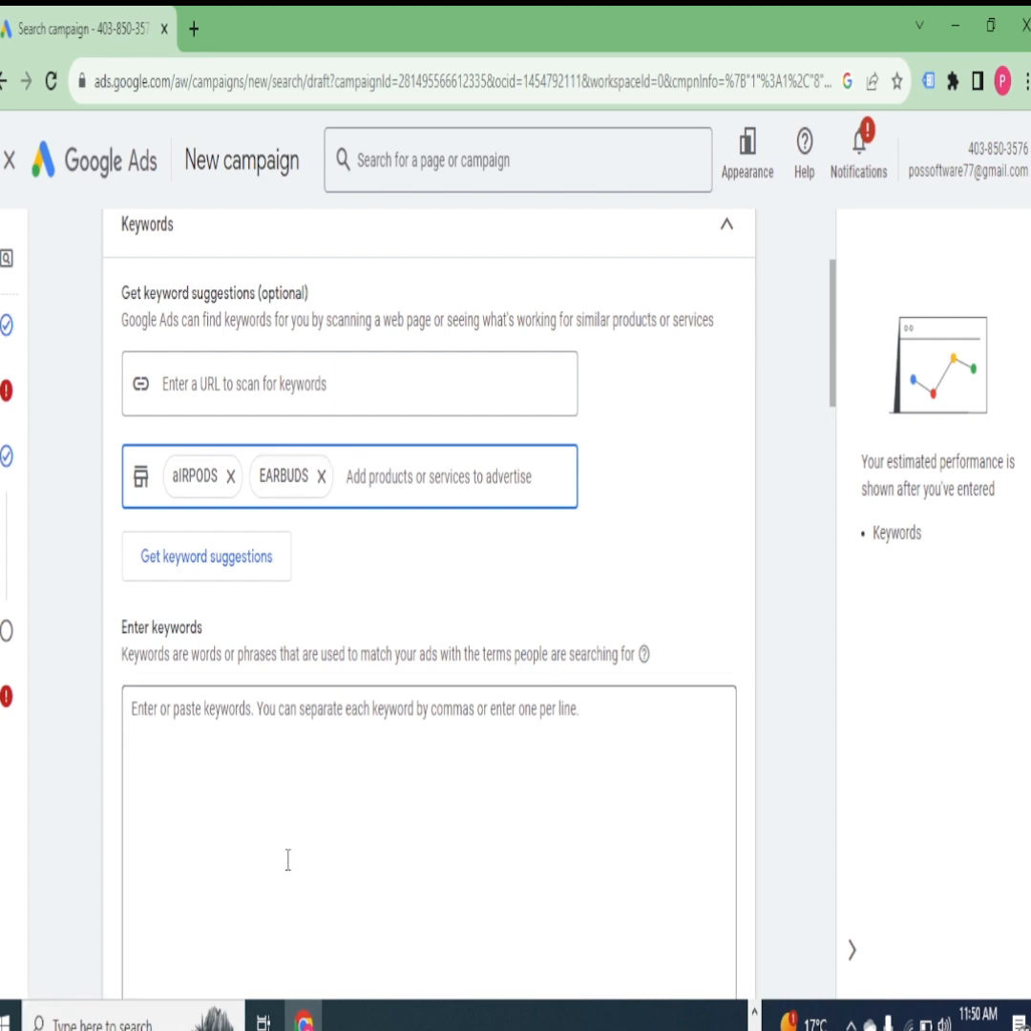
- Enter aIRPODS as a keyword for the ad group
scroll(429, 669, "down", 4)
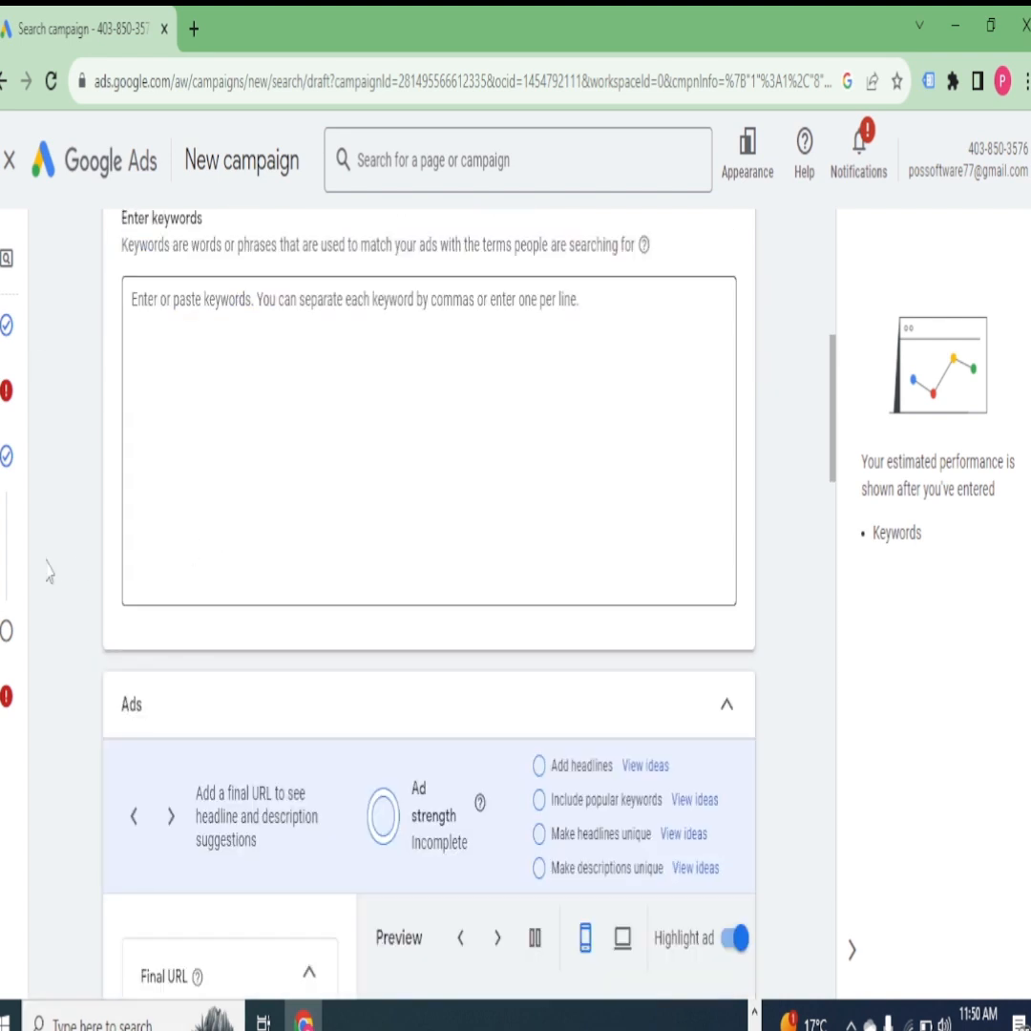
left_click(175, 325)
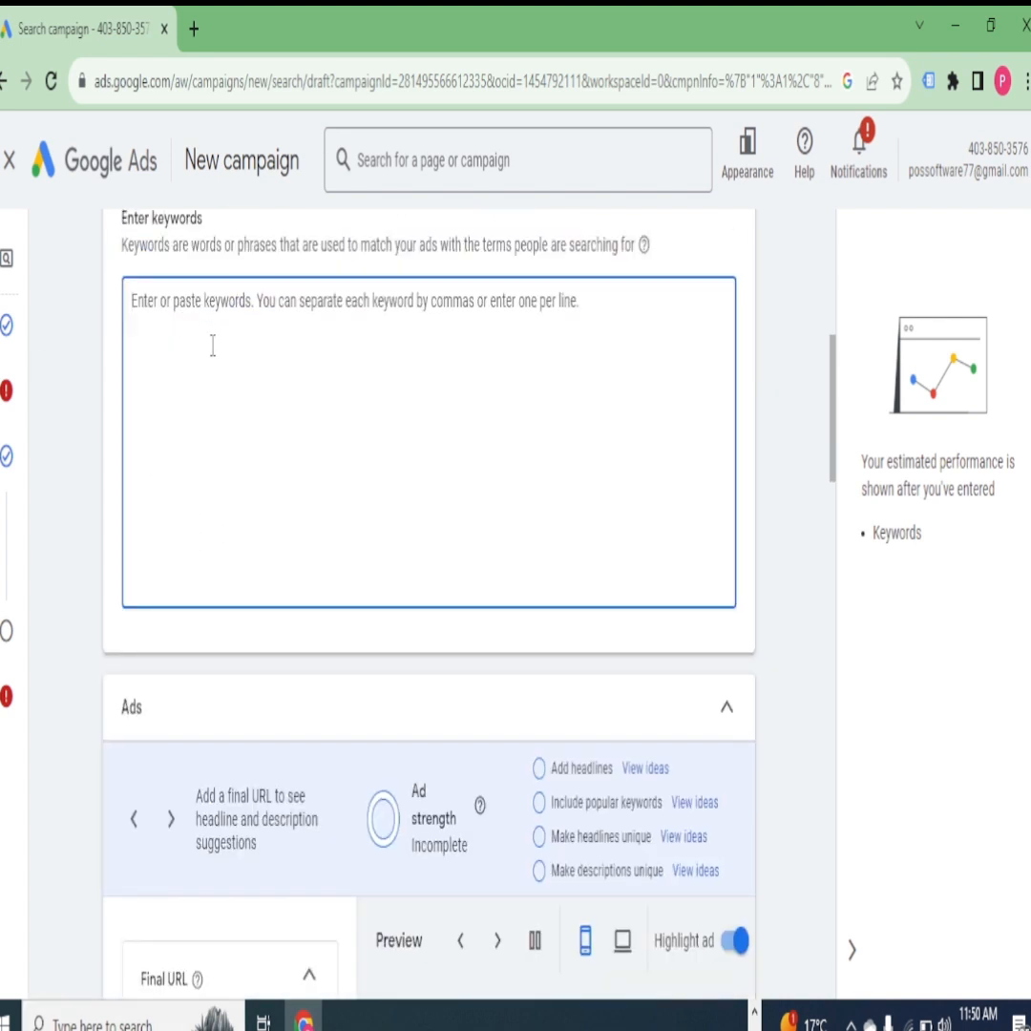
type("aIRPODS")
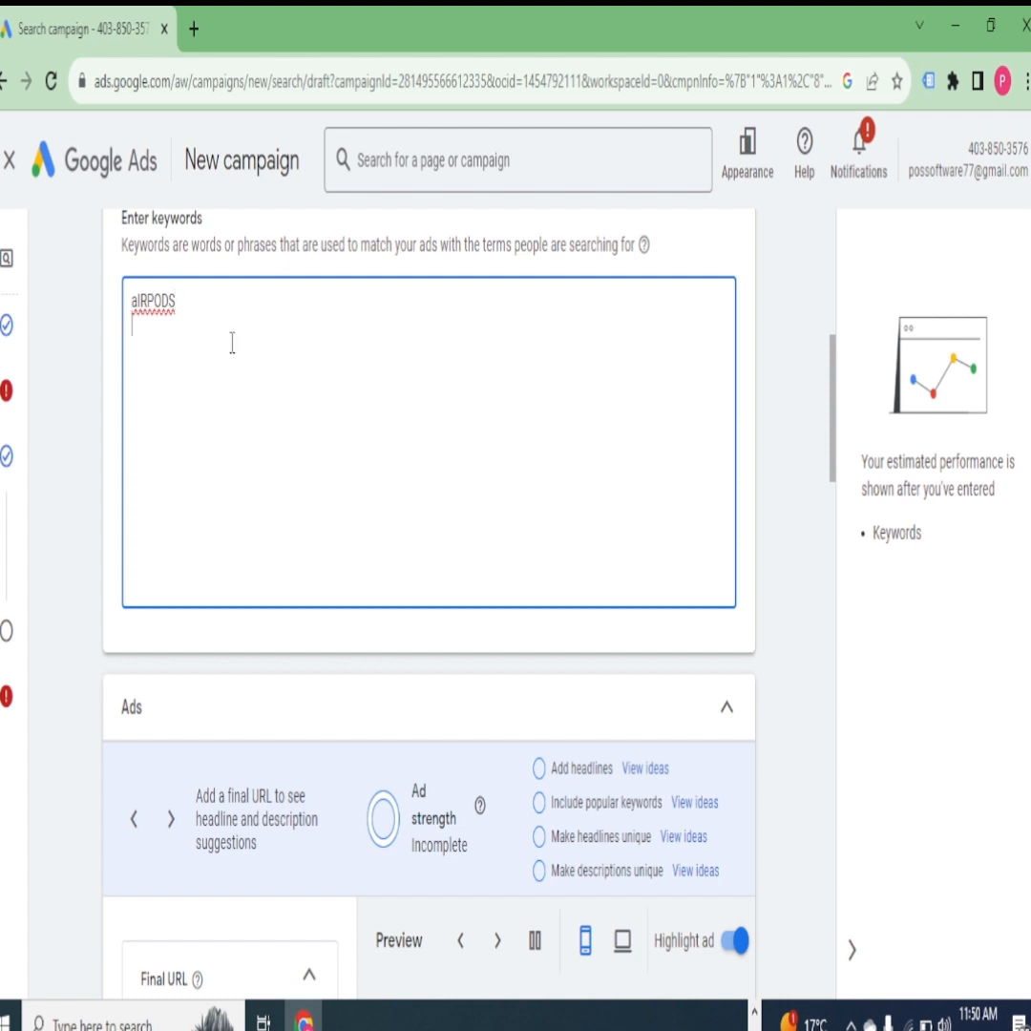
- Set the ad's final URL to WW.COM
scroll(272, 367, "down", 4)
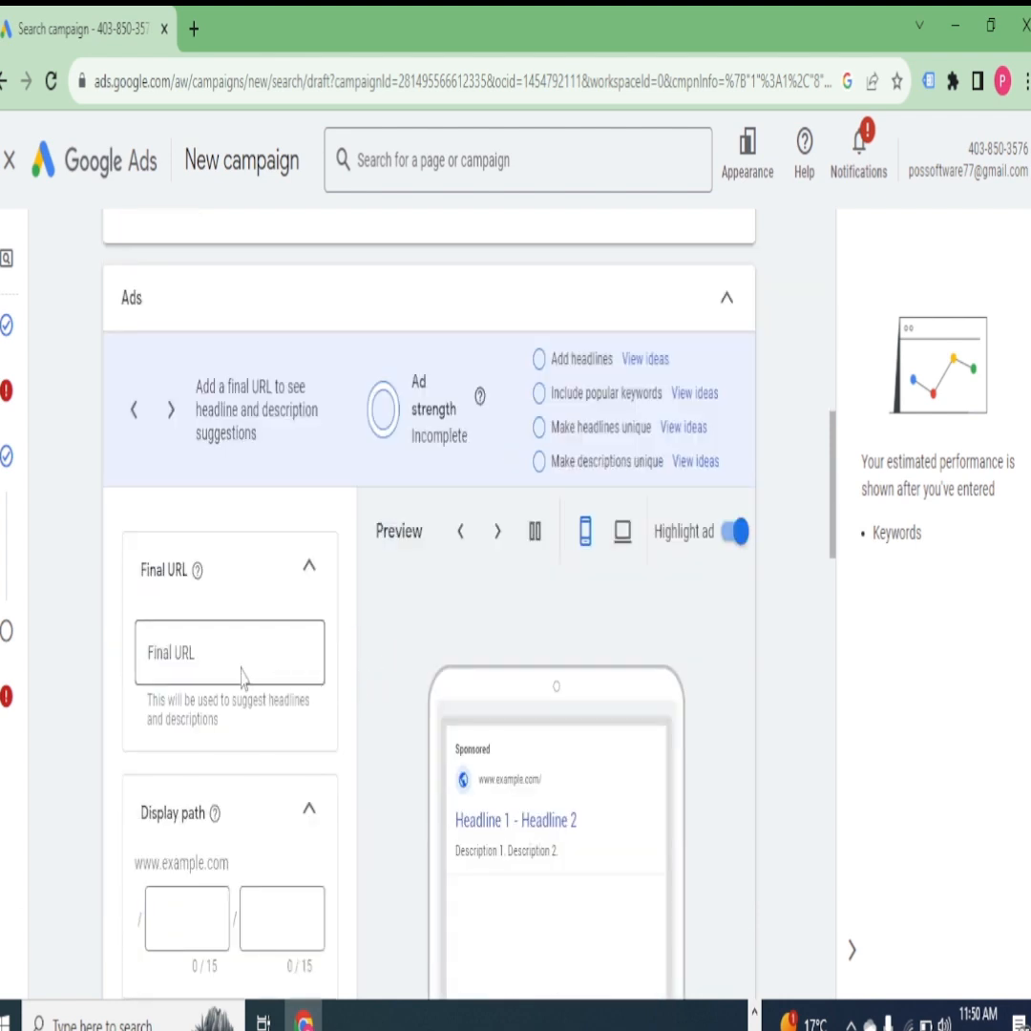
scroll(241, 676, "down", 3)
scroll(247, 671, "up", 10)
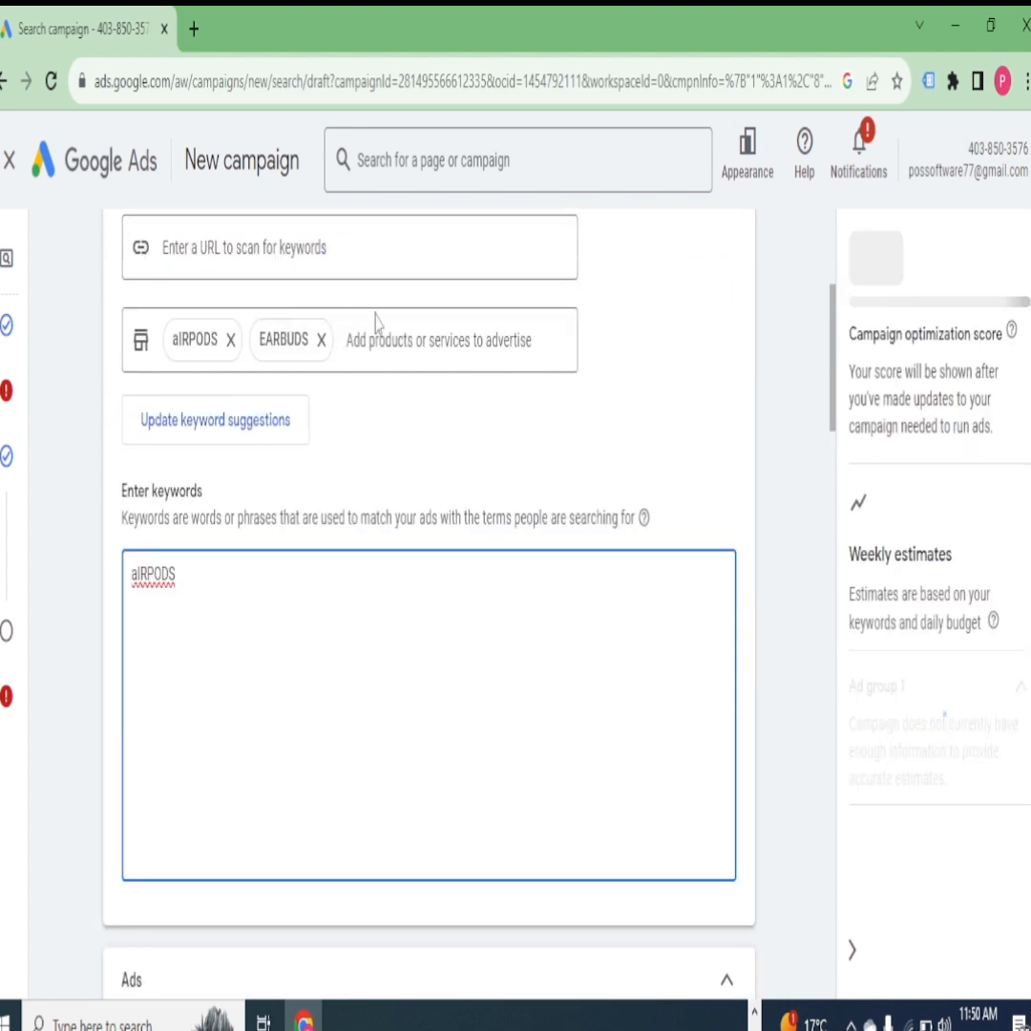
scroll(348, 437, "down", 5)
scroll(348, 438, "down", 1)
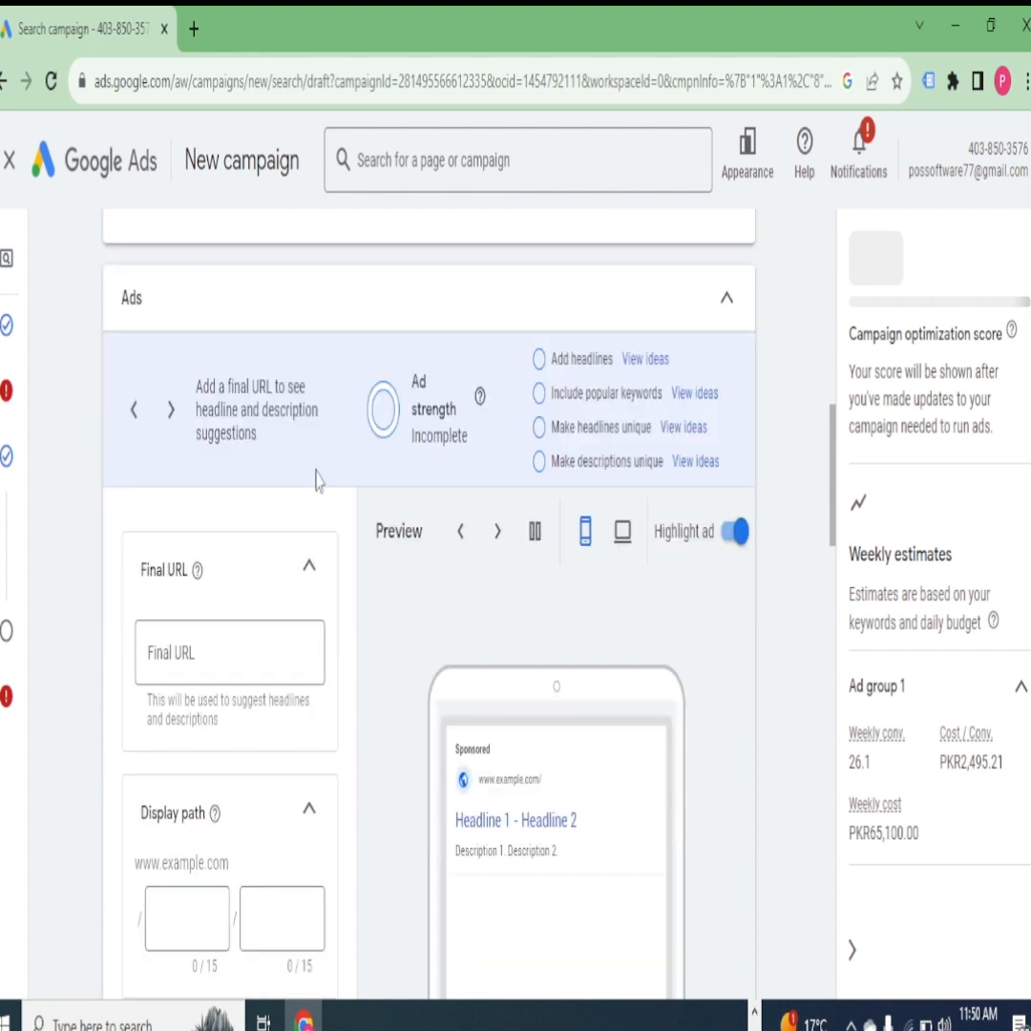
scroll(446, 448, "down", 1)
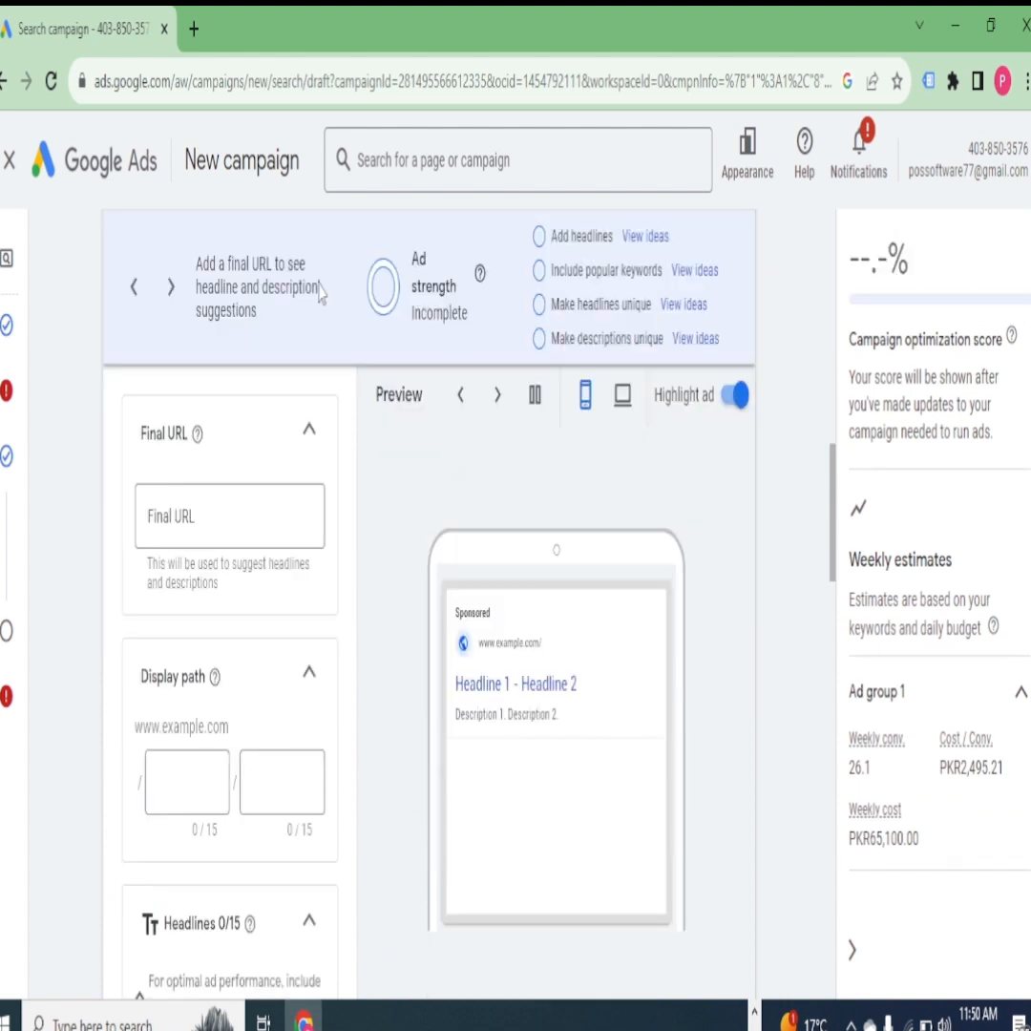
scroll(414, 406, "down", 1)
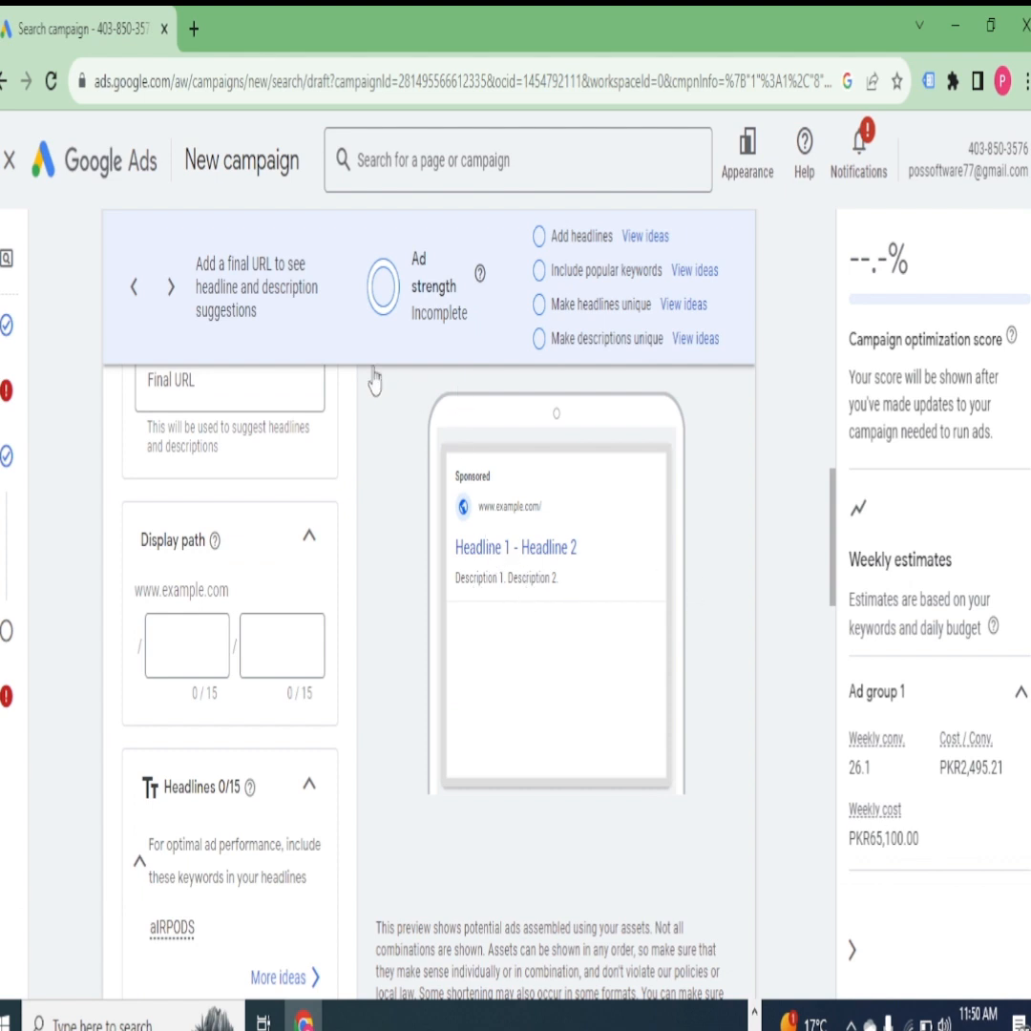
scroll(189, 446, "up", 1)
left_click(196, 506)
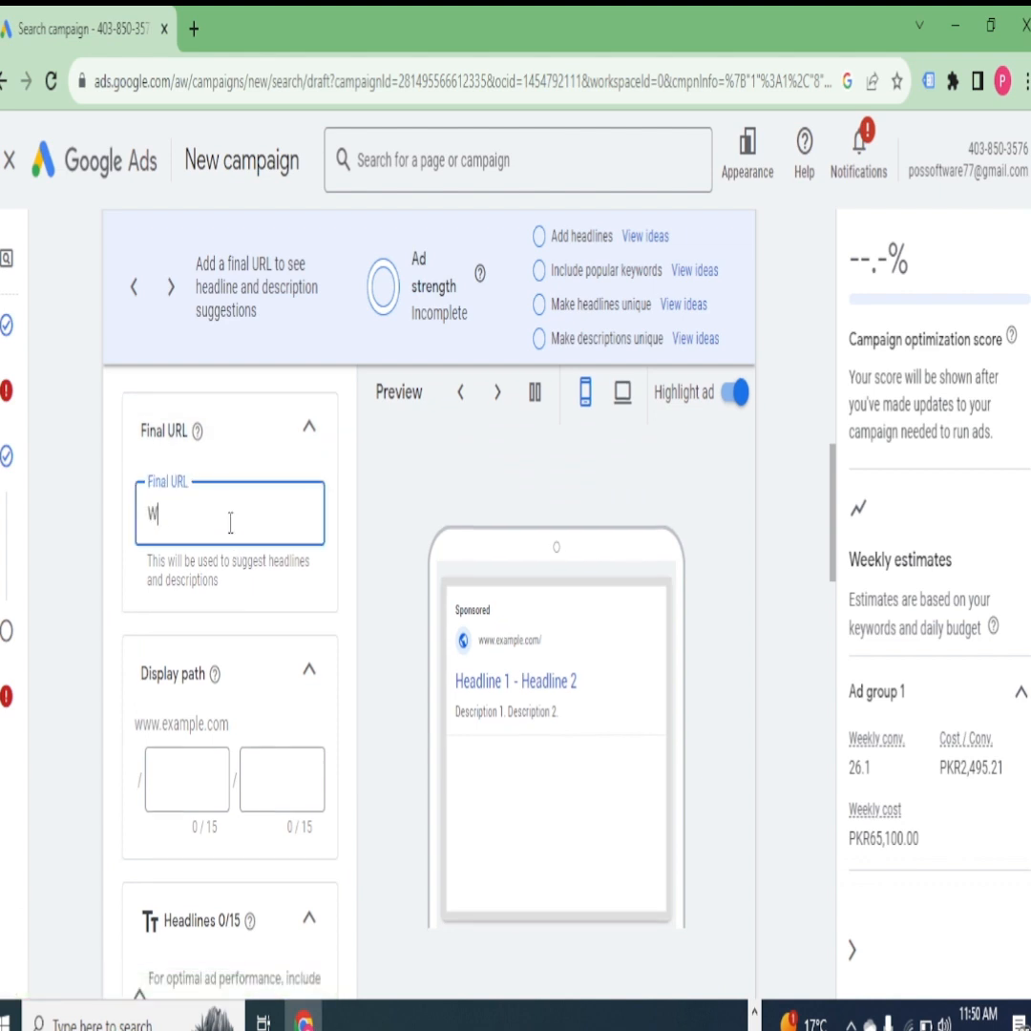
type("ww")
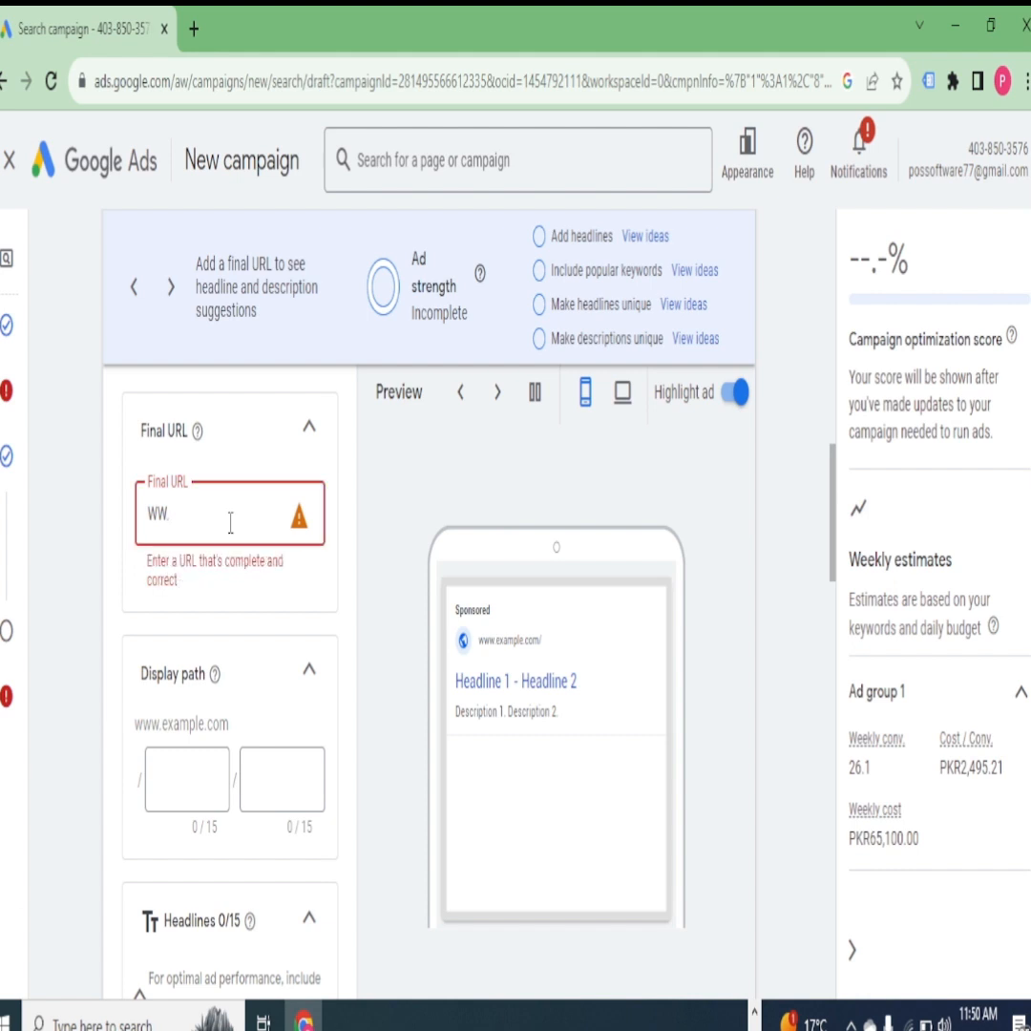
type(".c")
scroll(272, 492, "down", 3)
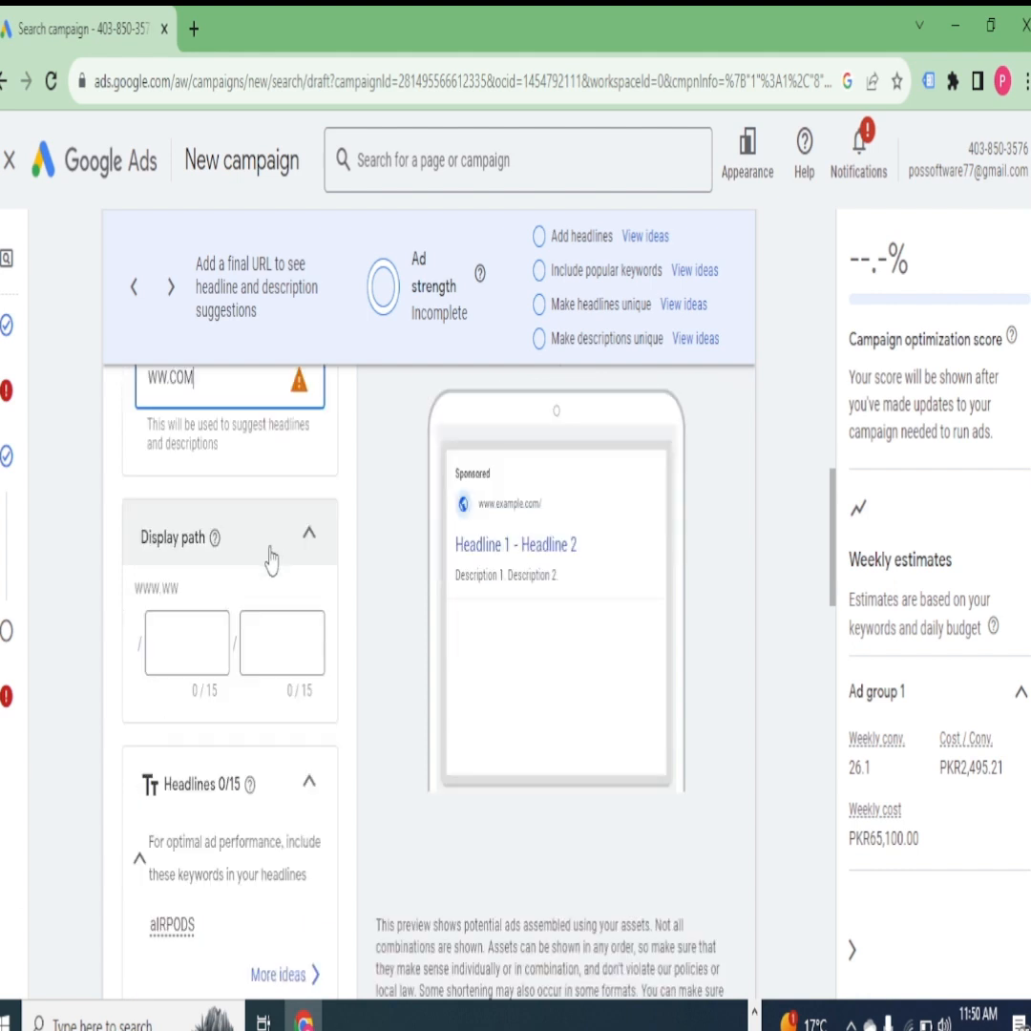
- Try WS as the first part of the ad's display path, and clear the entry
left_click(185, 501)
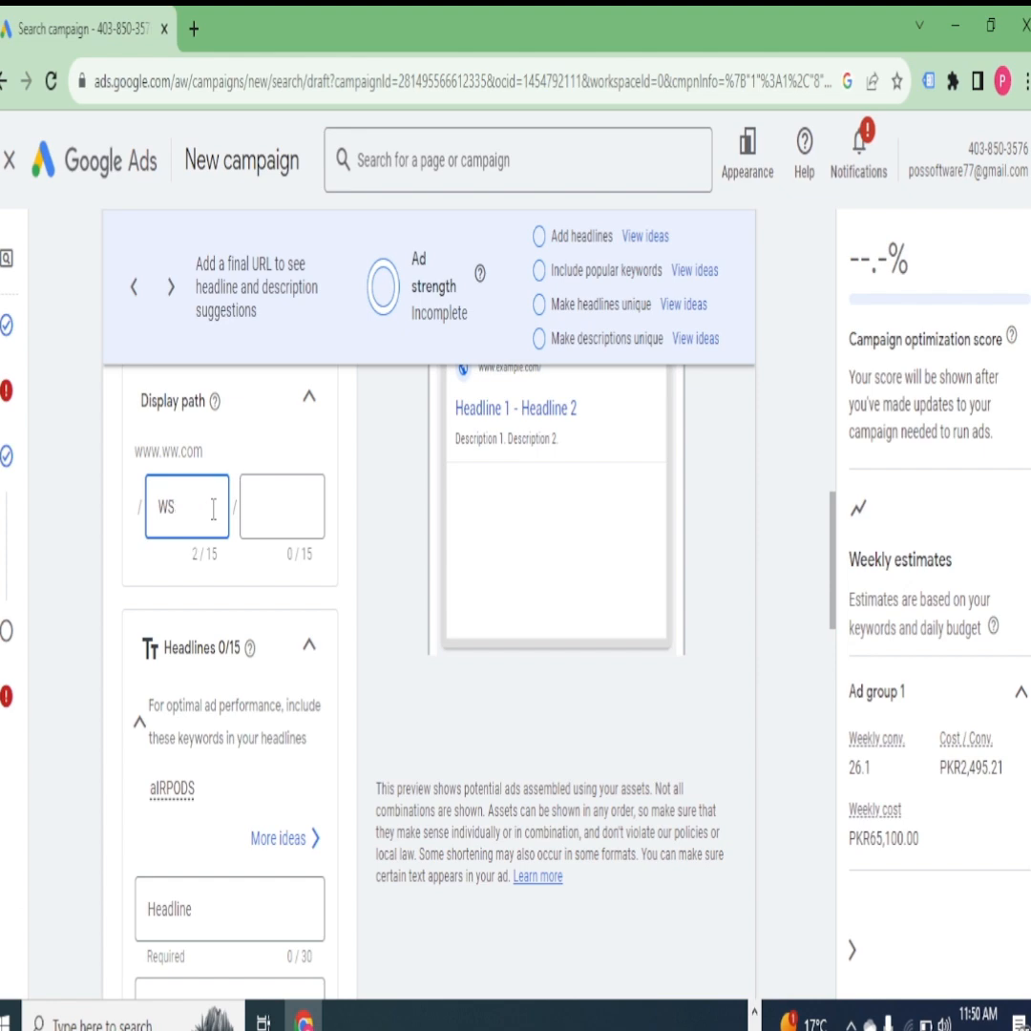
key("BackSpace")
scroll(506, 751, "up", 3)
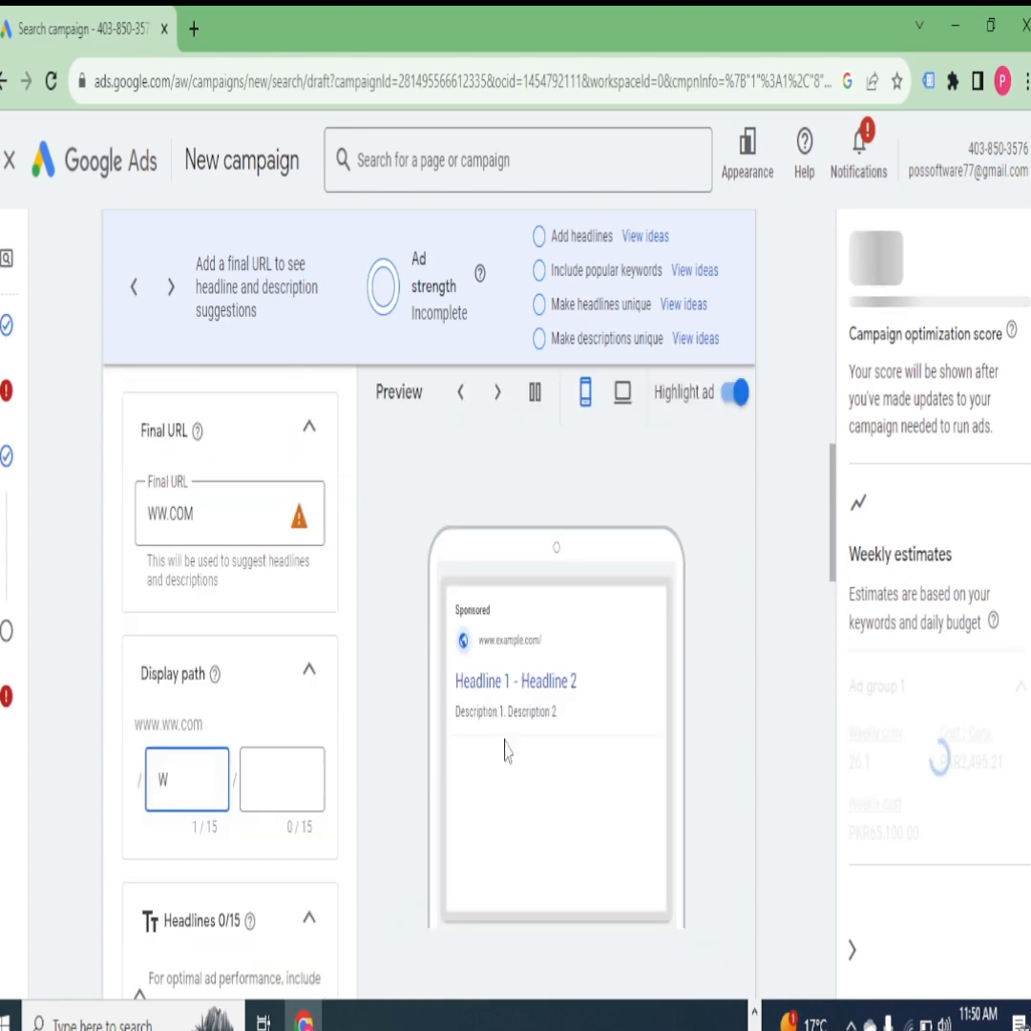
scroll(272, 646, "down", 4)
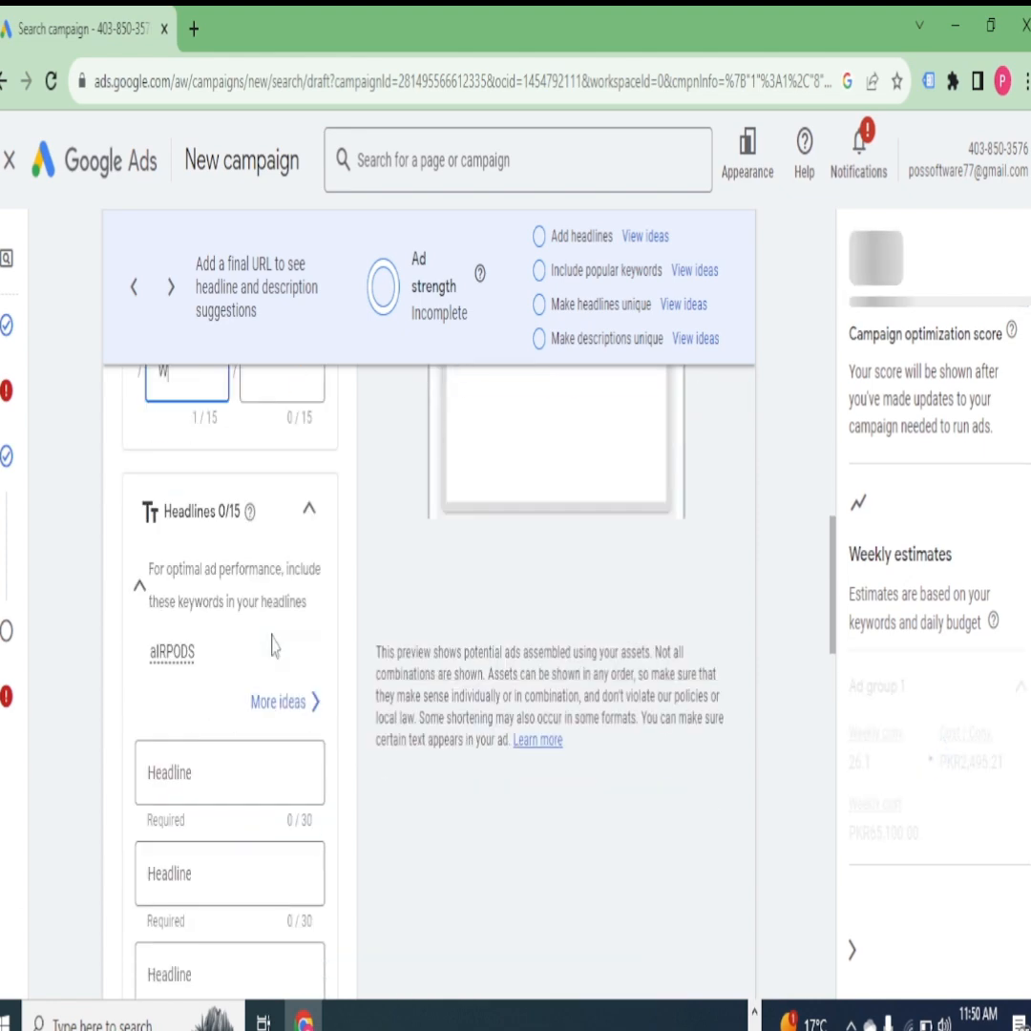
scroll(273, 646, "up", 3)
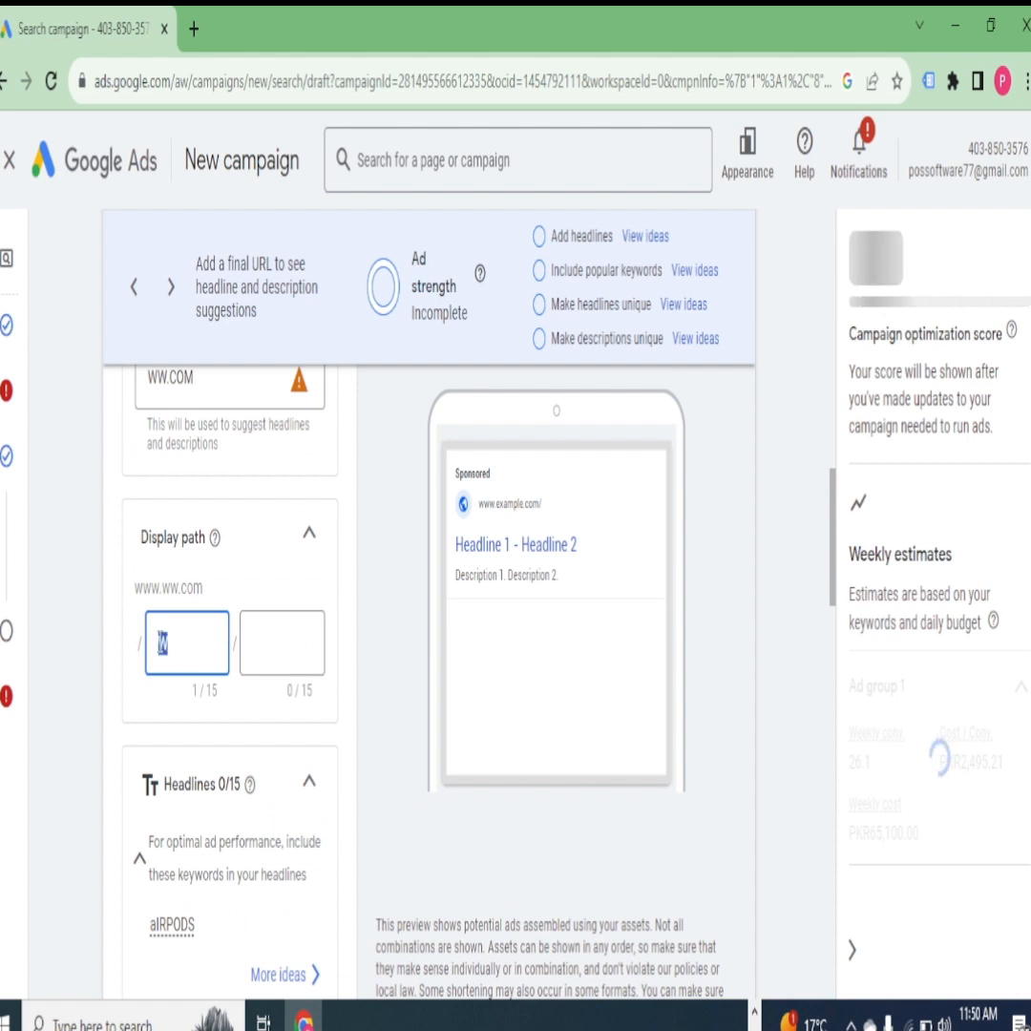
key("BackSpace")
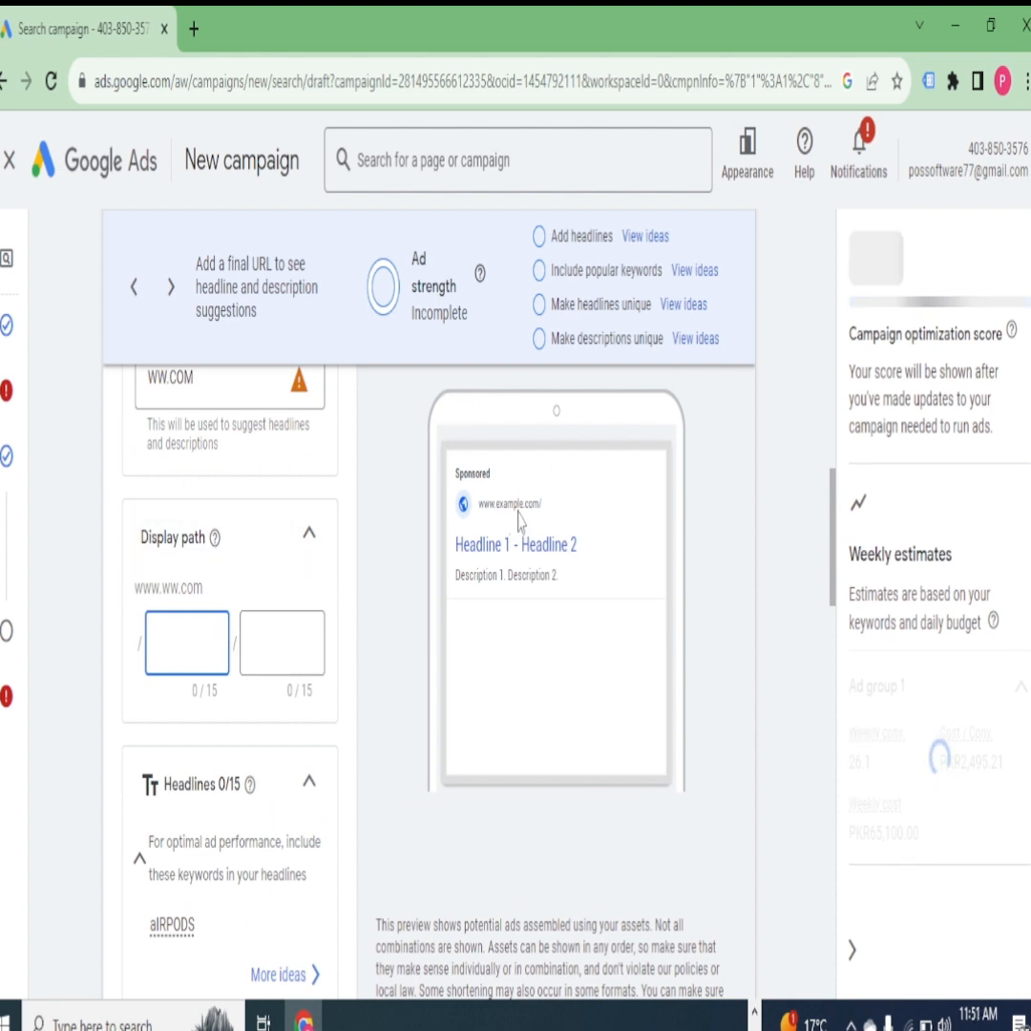
- Enter QUALITY AIRPODS as the ad's first headline
scroll(453, 491, "down", 2)
scroll(225, 635, "down", 4)
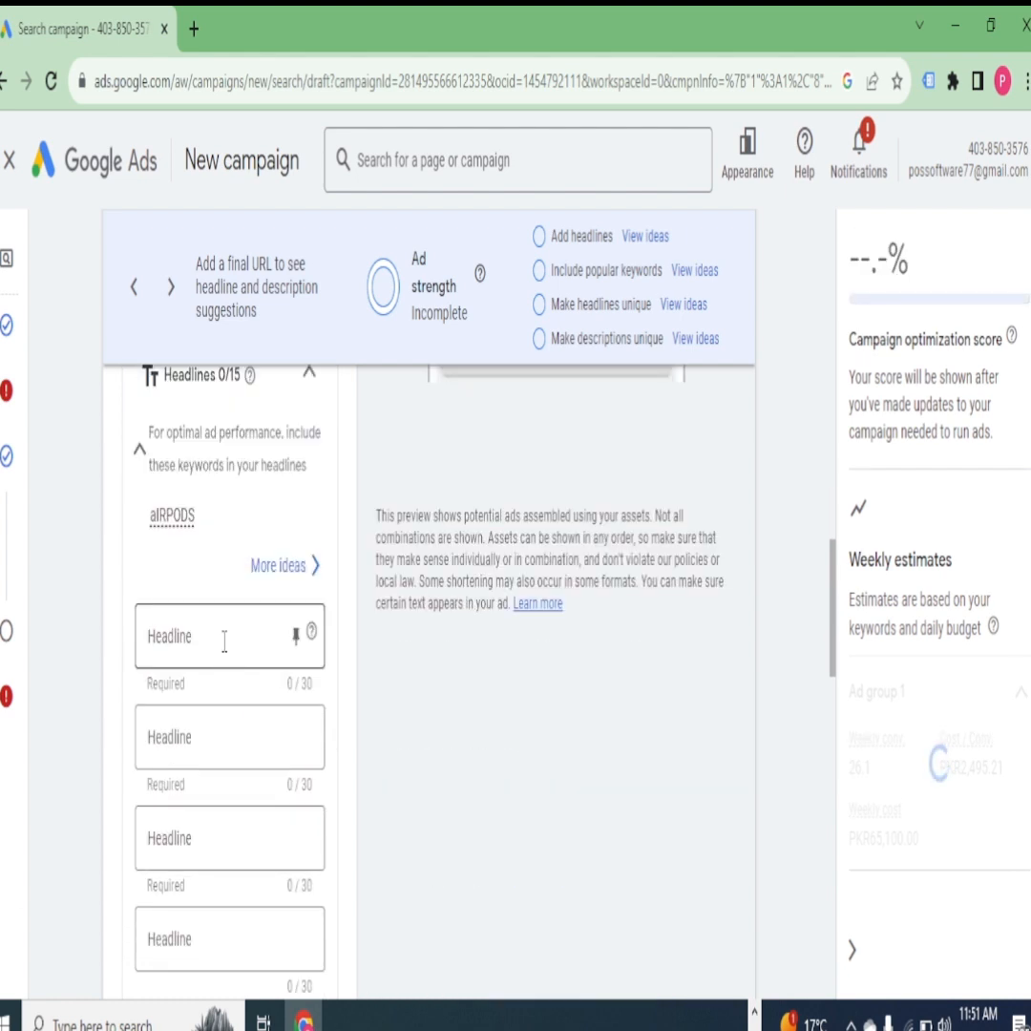
left_click(224, 643)
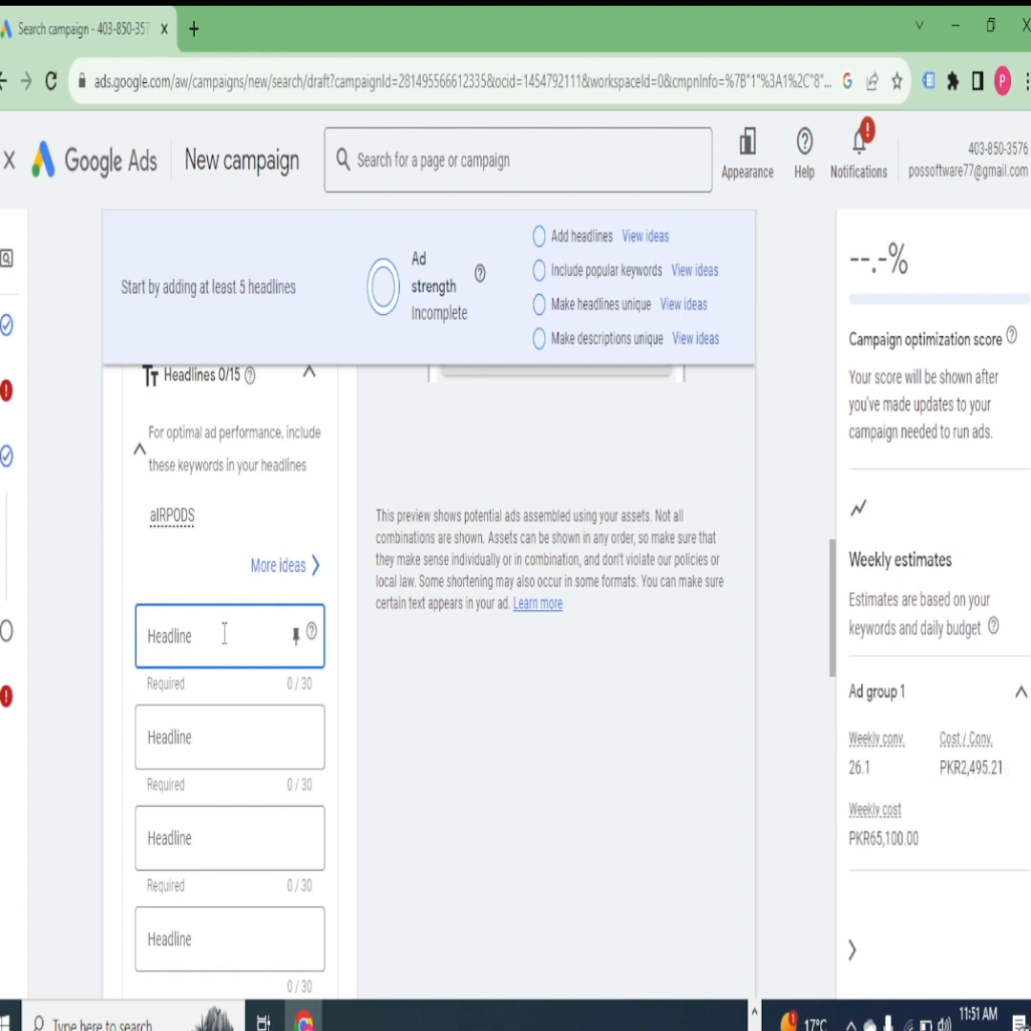
type("QUALI")
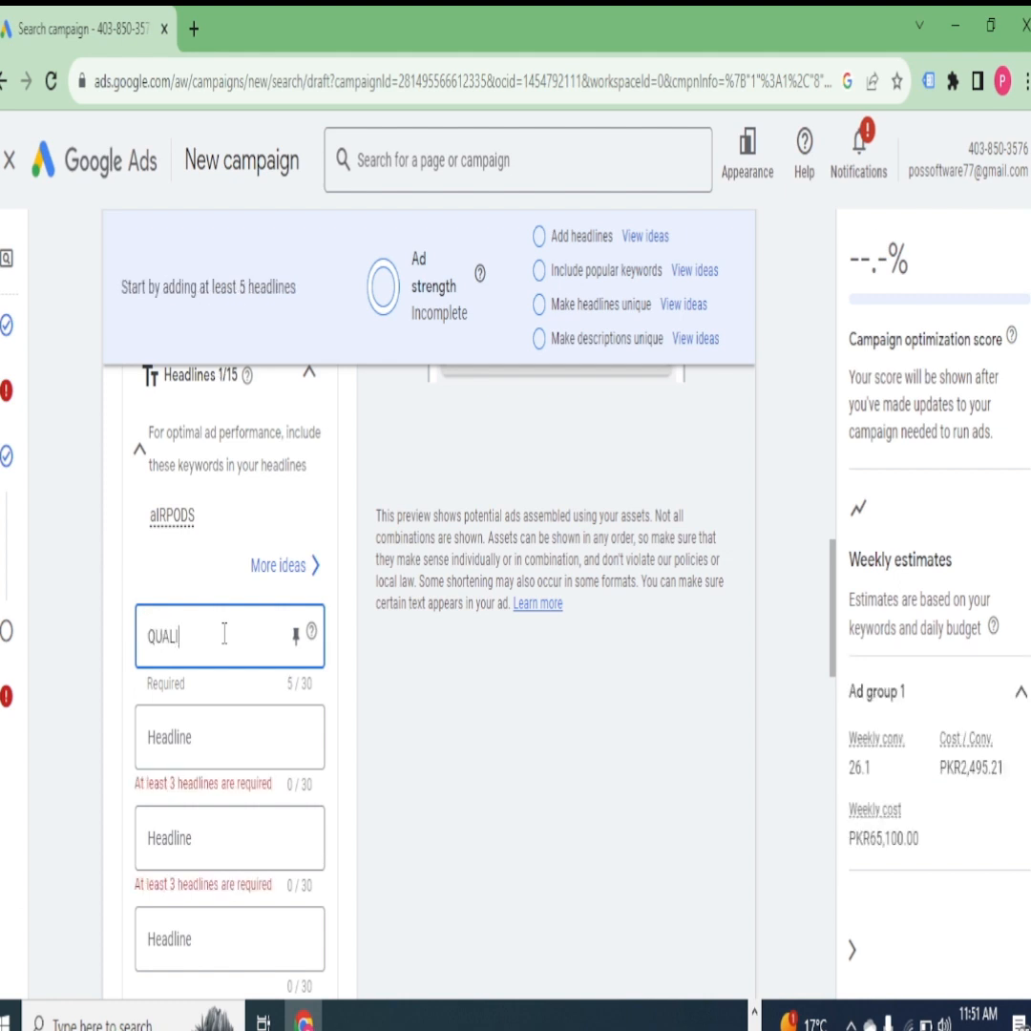
type("TY")
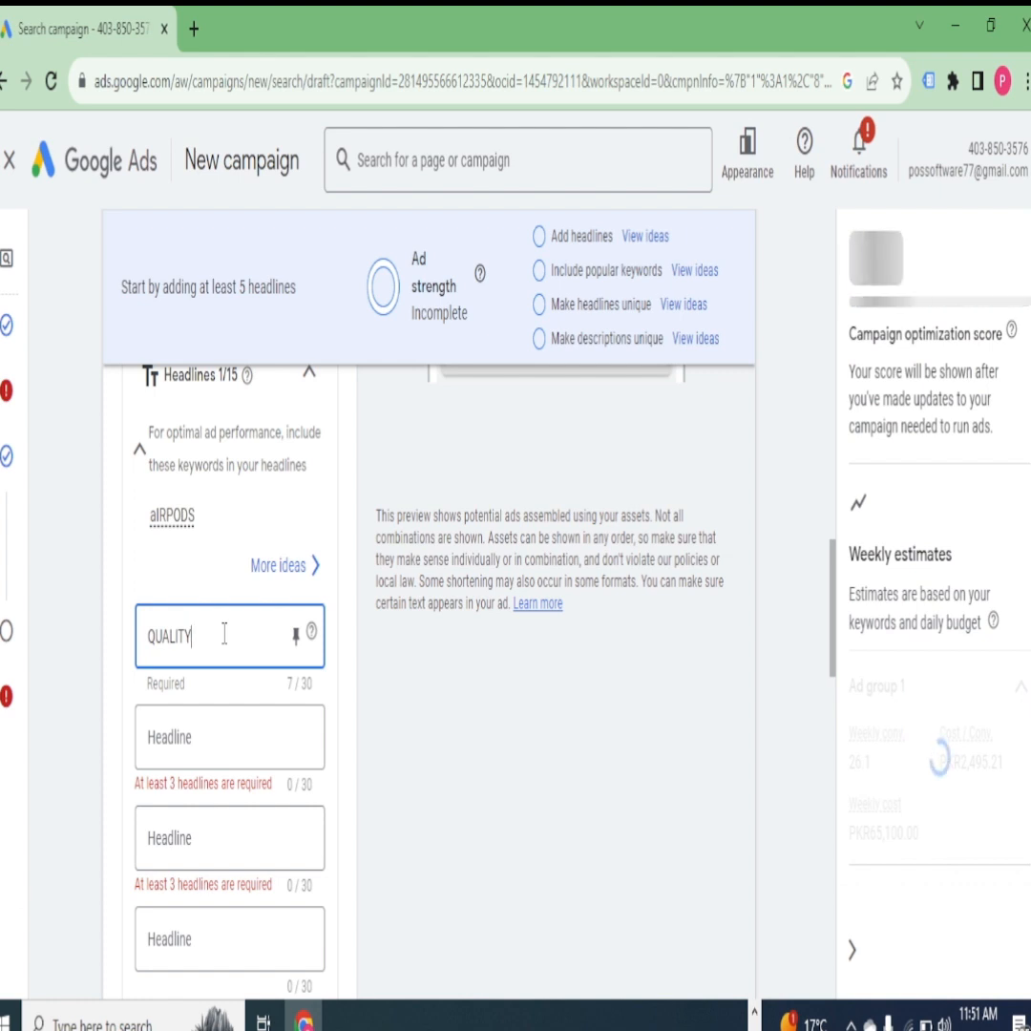
type(" A")
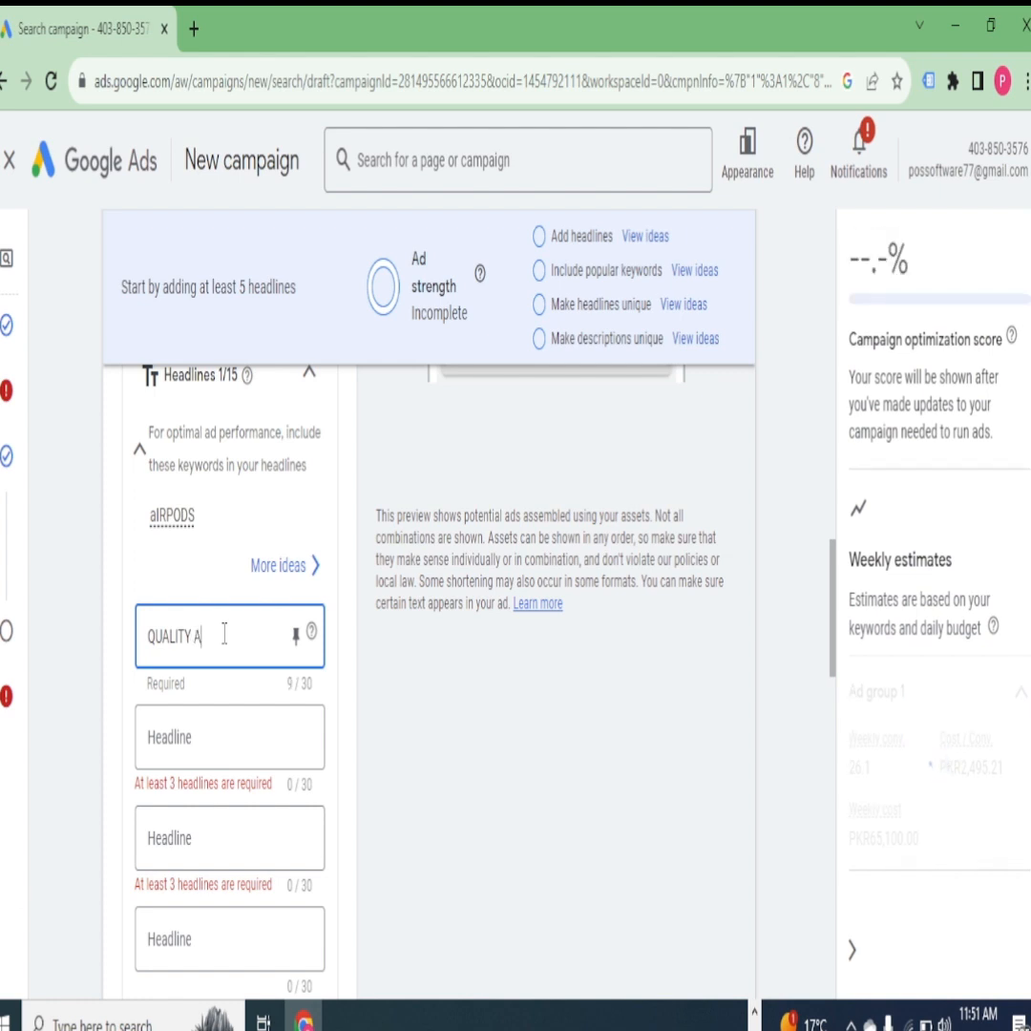
type("IRPOD")
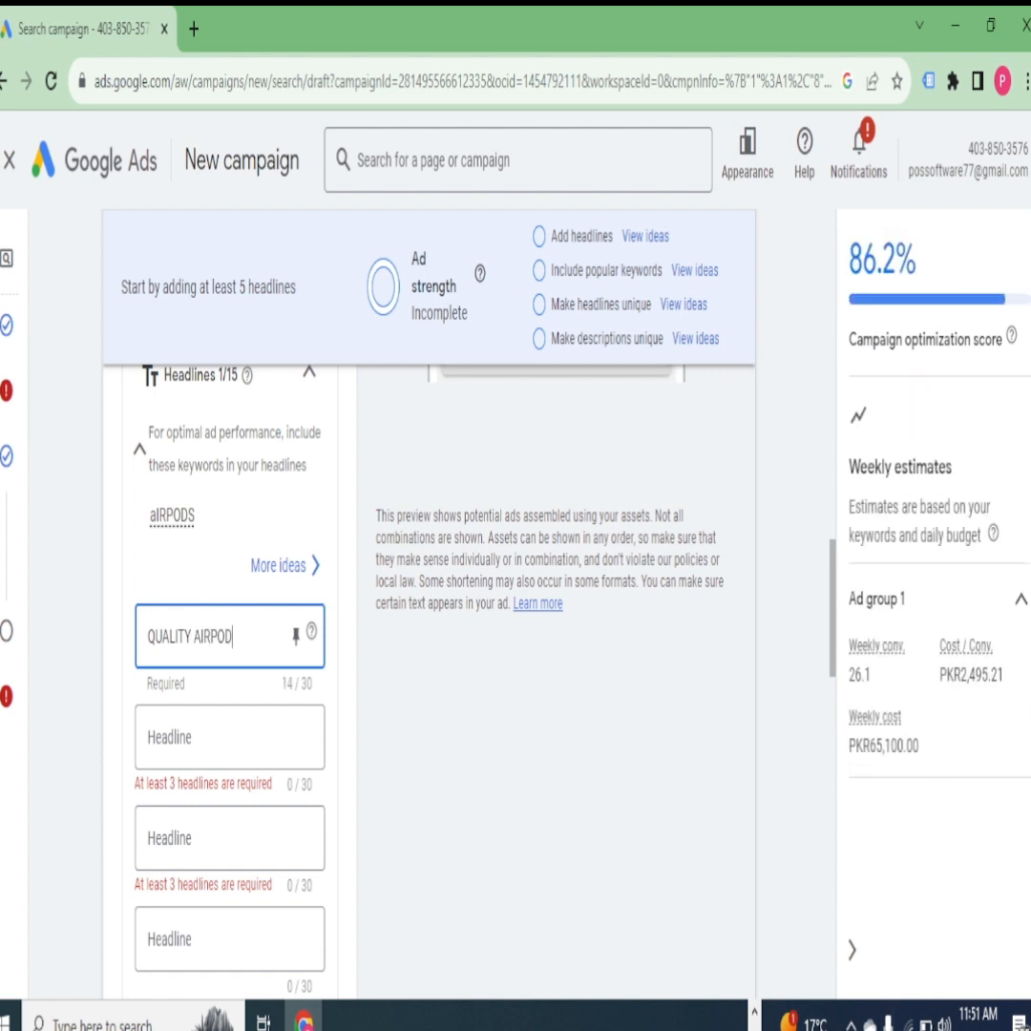
type("S")
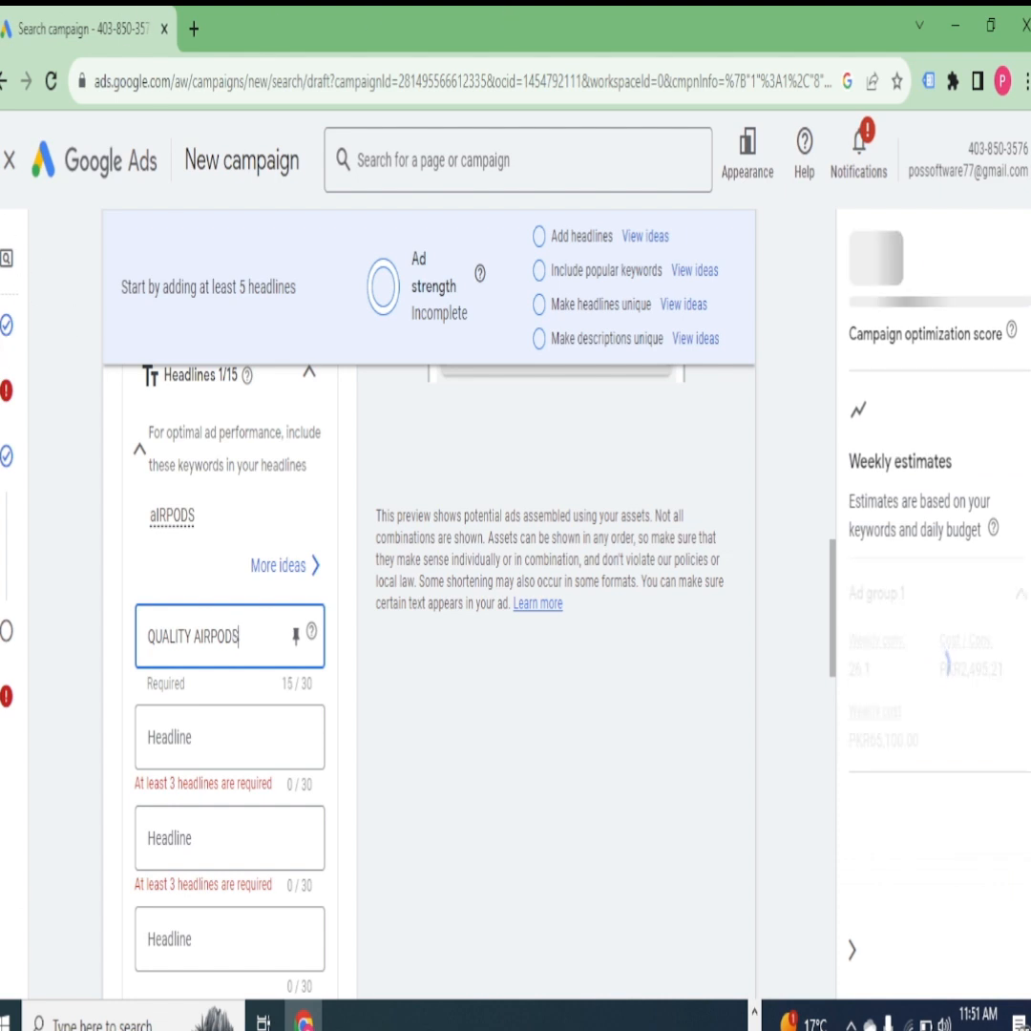
- Enter WE HAVE QUALITY PODS as the ad's second headline
left_click(176, 729)
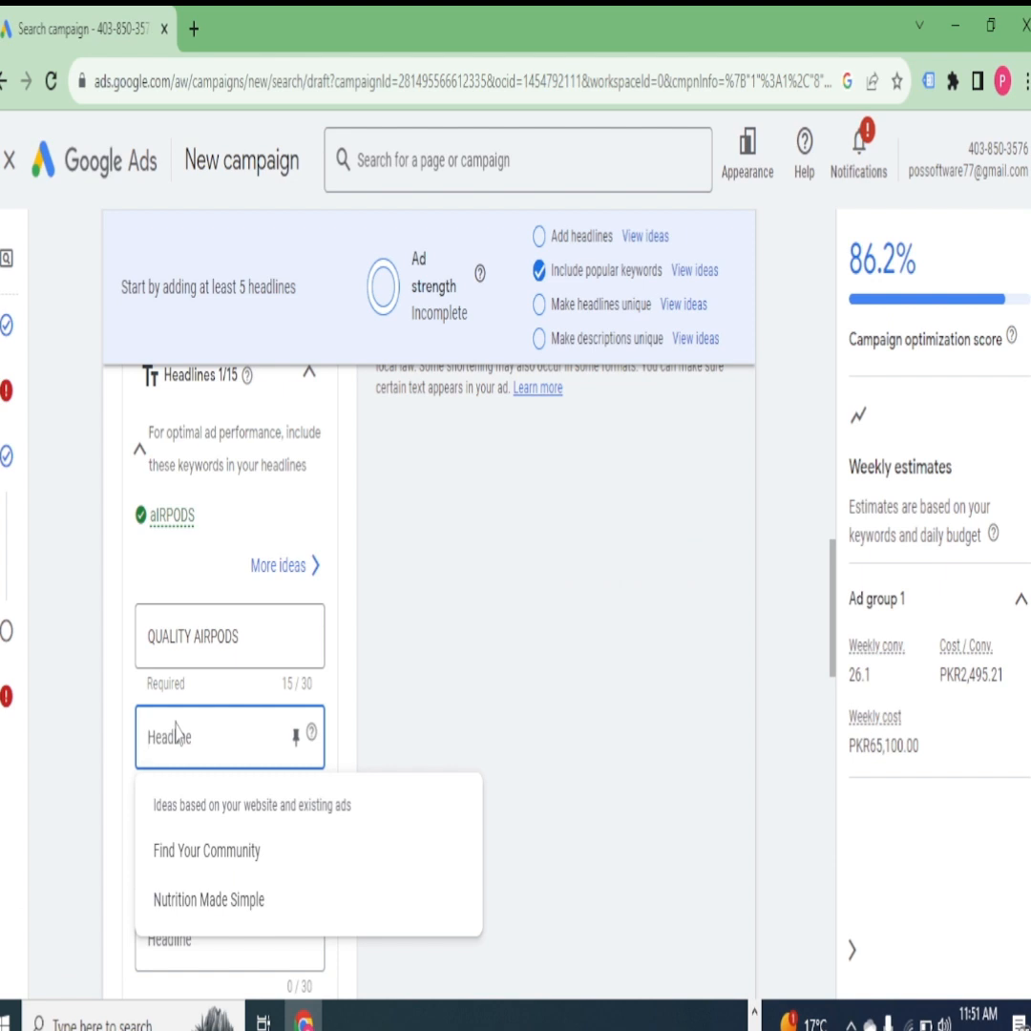
type("WE H")
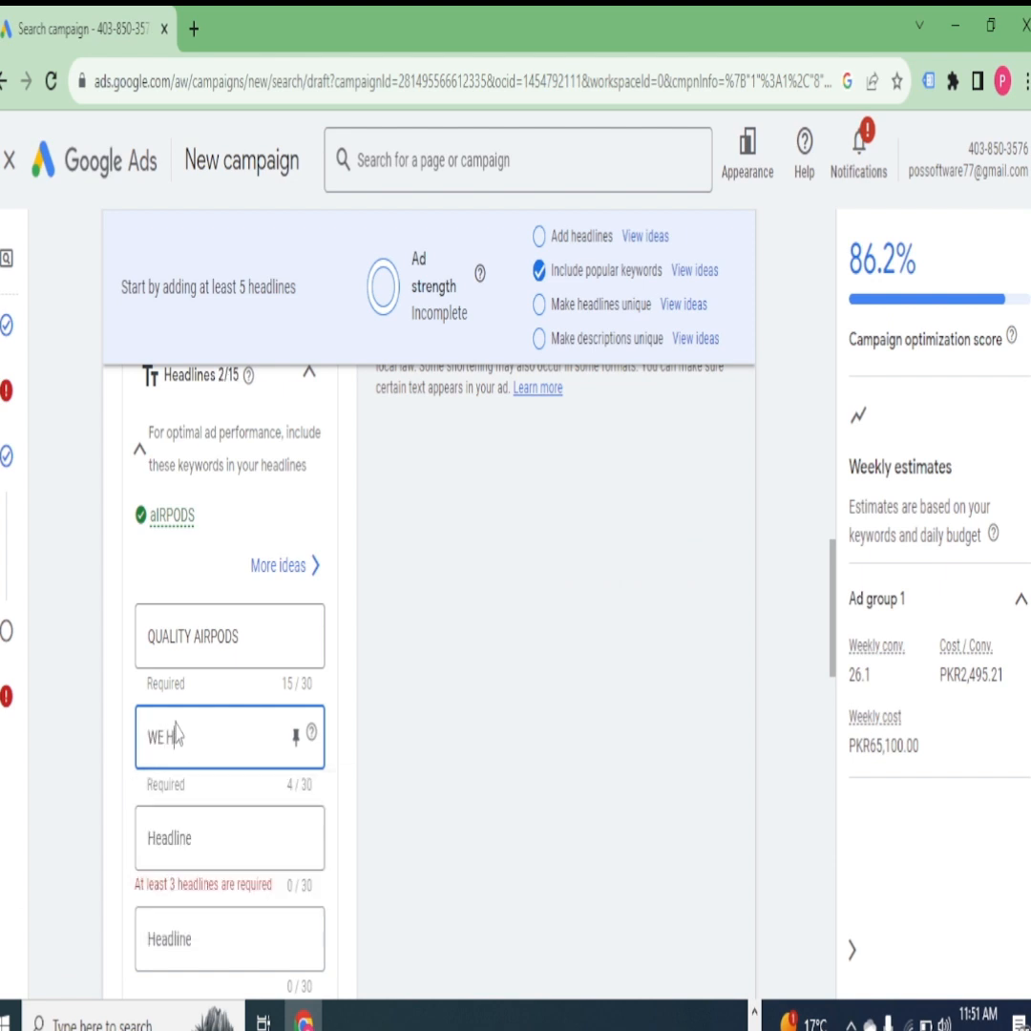
type("AVE QUALITYNO")
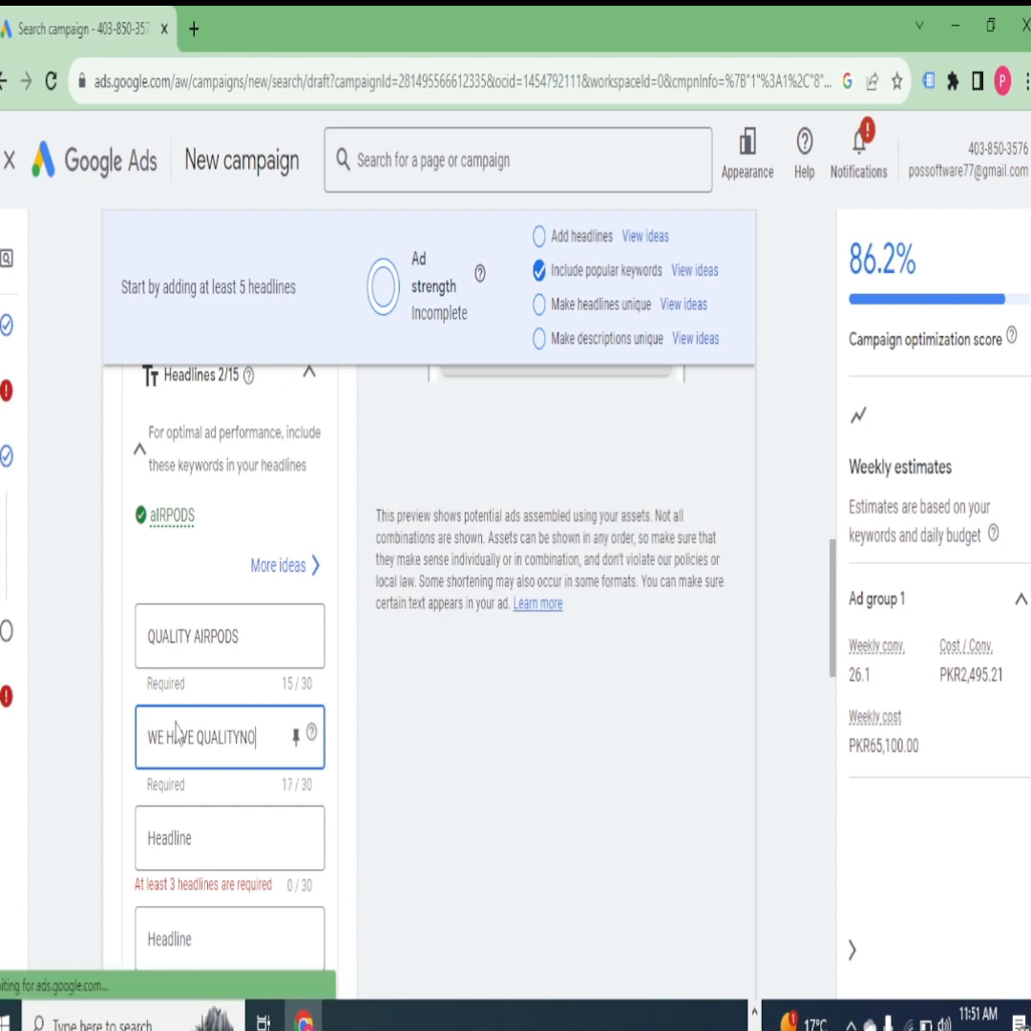
key("BackSpace")
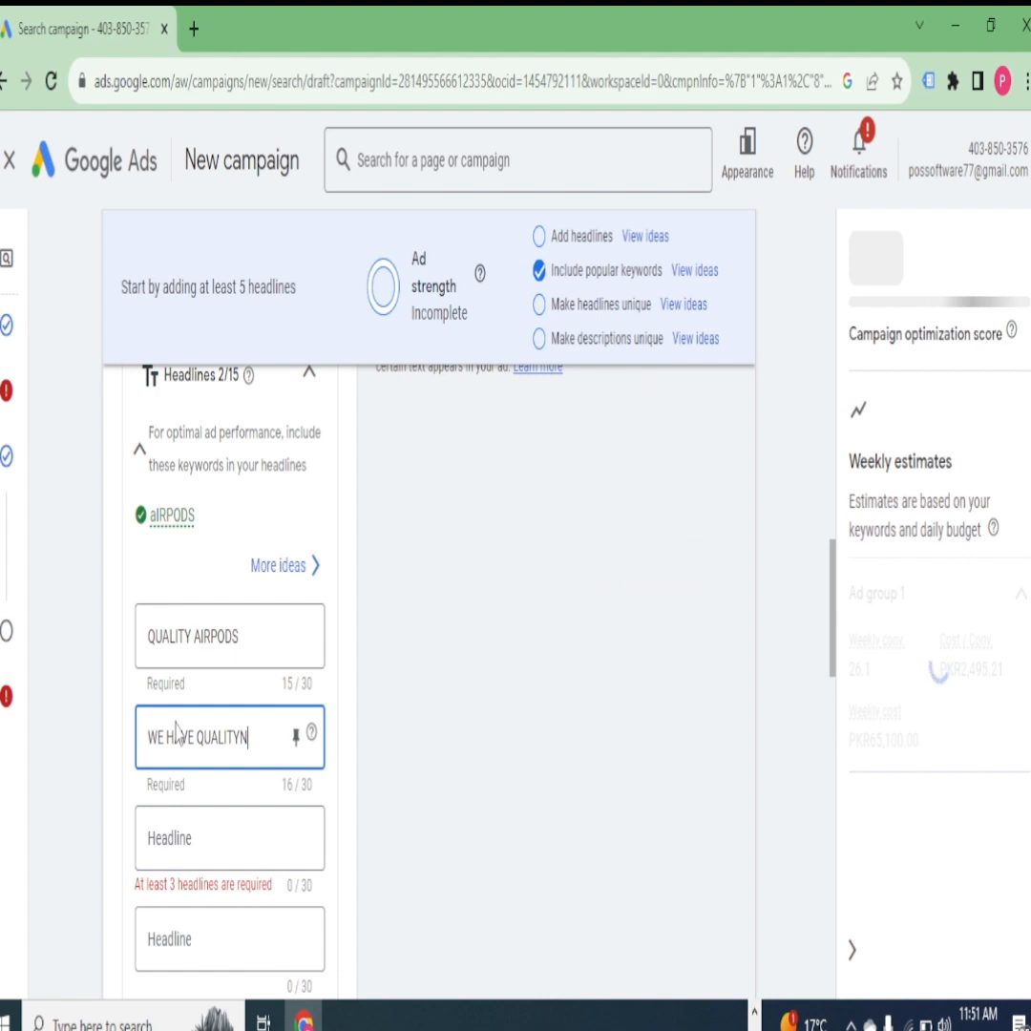
key("BackSpace")
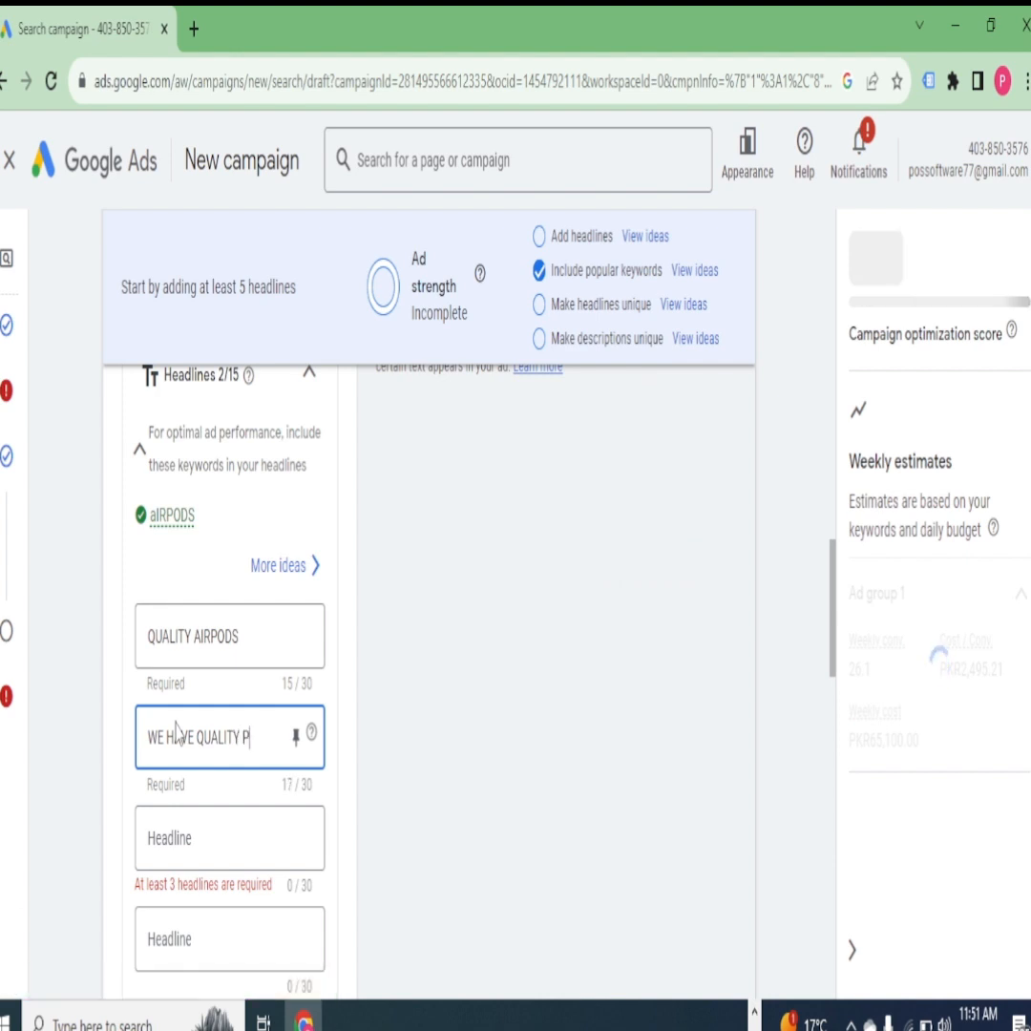
type("PODS")
- Enter SHOPZILLA HAVW THAT as the ad's third headline
scroll(285, 752, "down", 2)
scroll(284, 752, "down", 4)
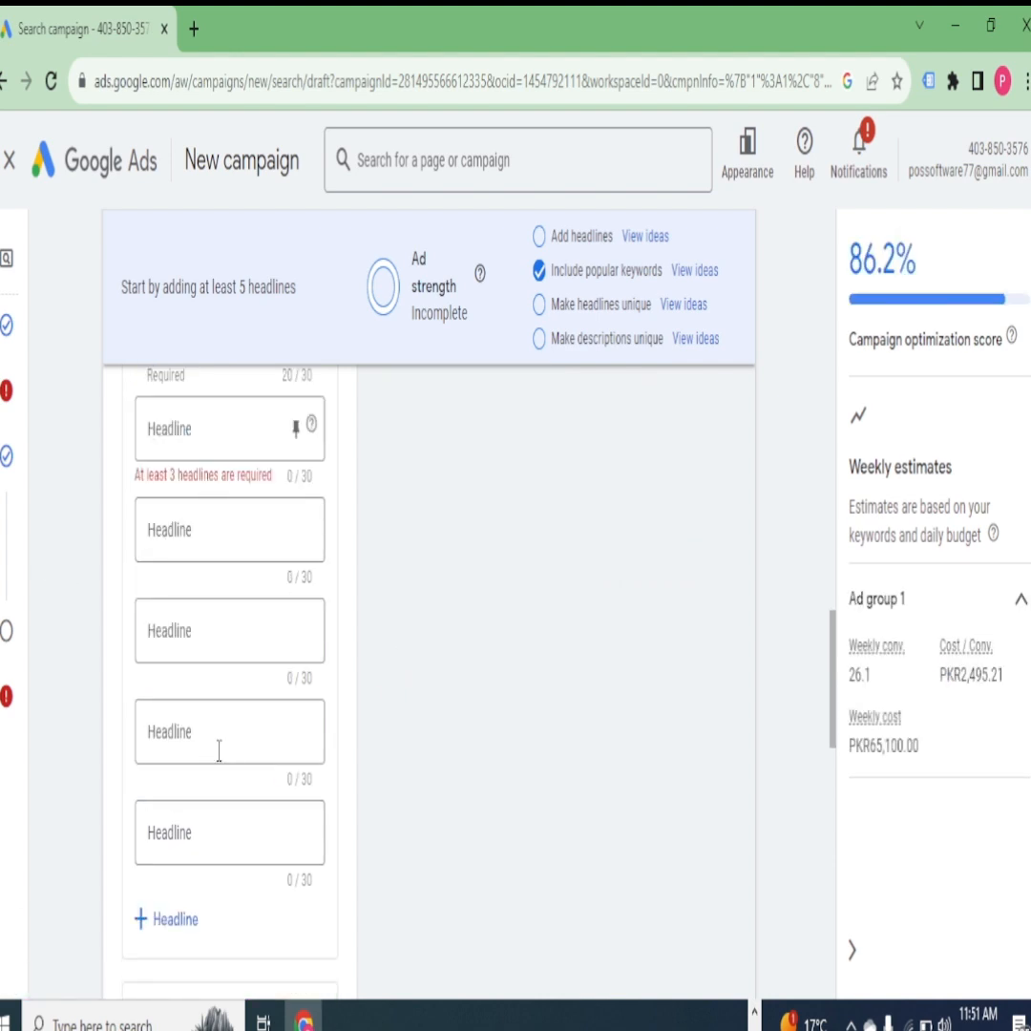
left_click(216, 429)
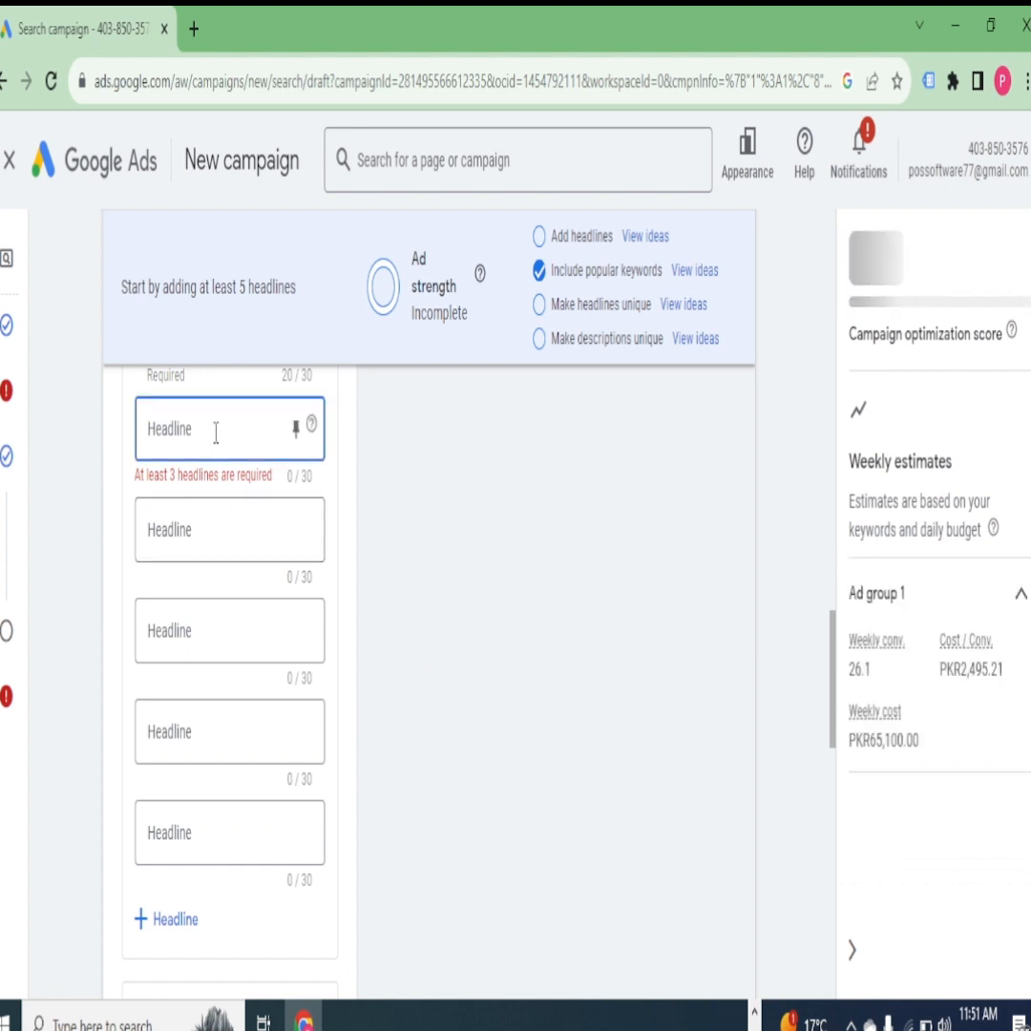
type("S")
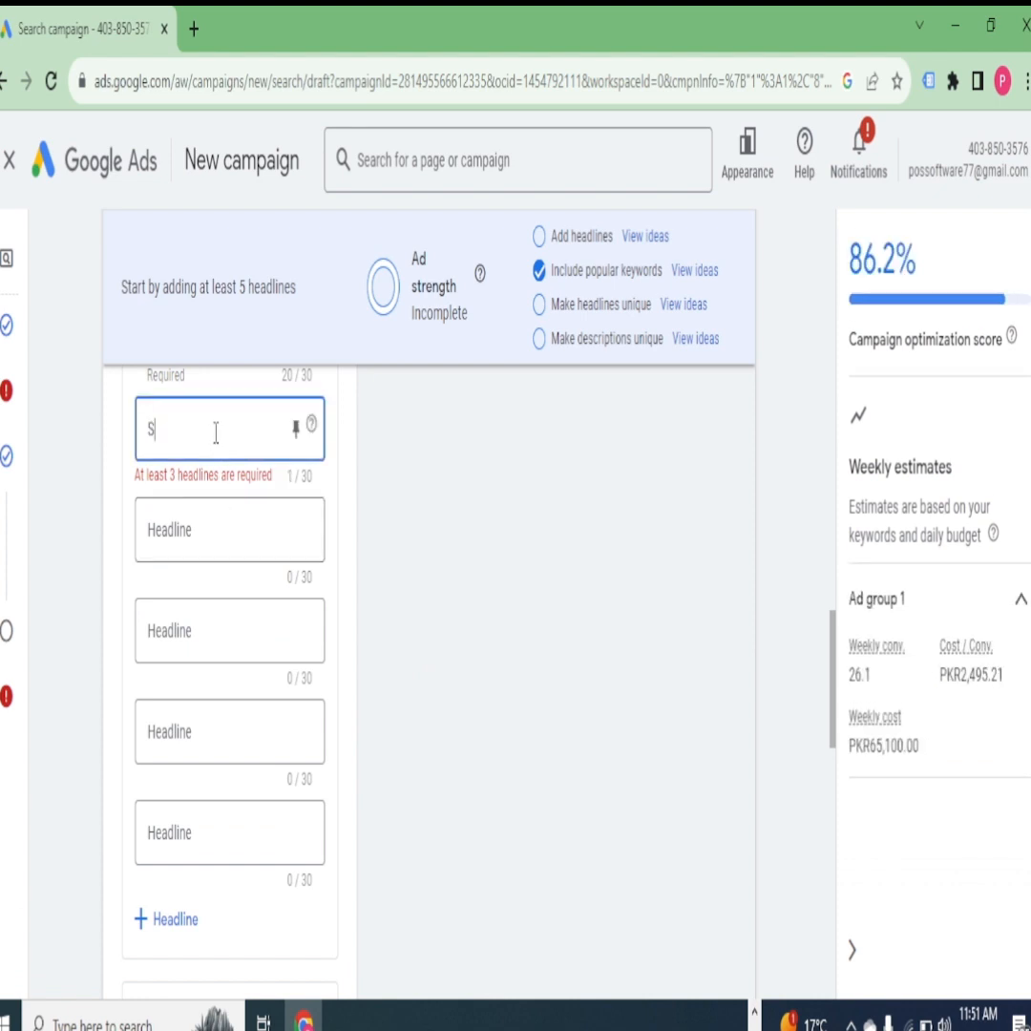
type("HOPZILLA")
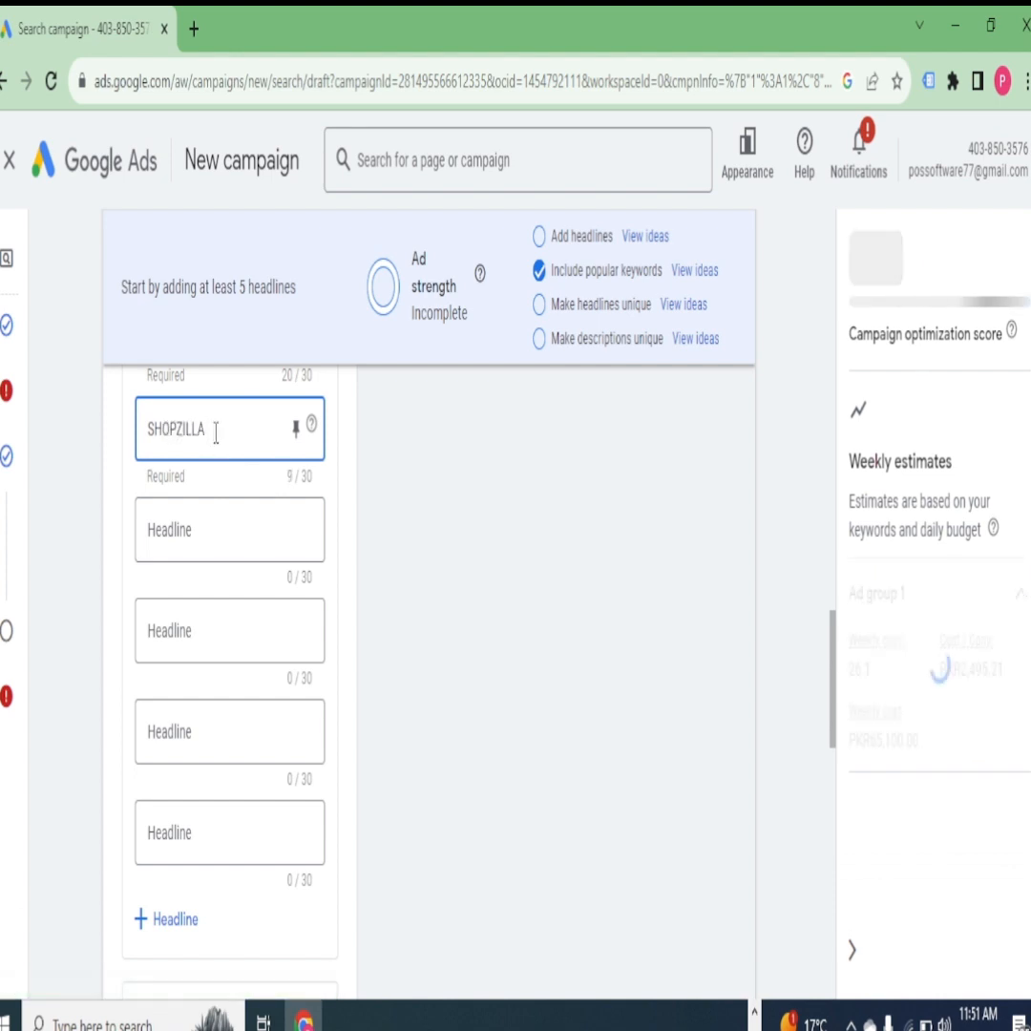
type(" HAVW")
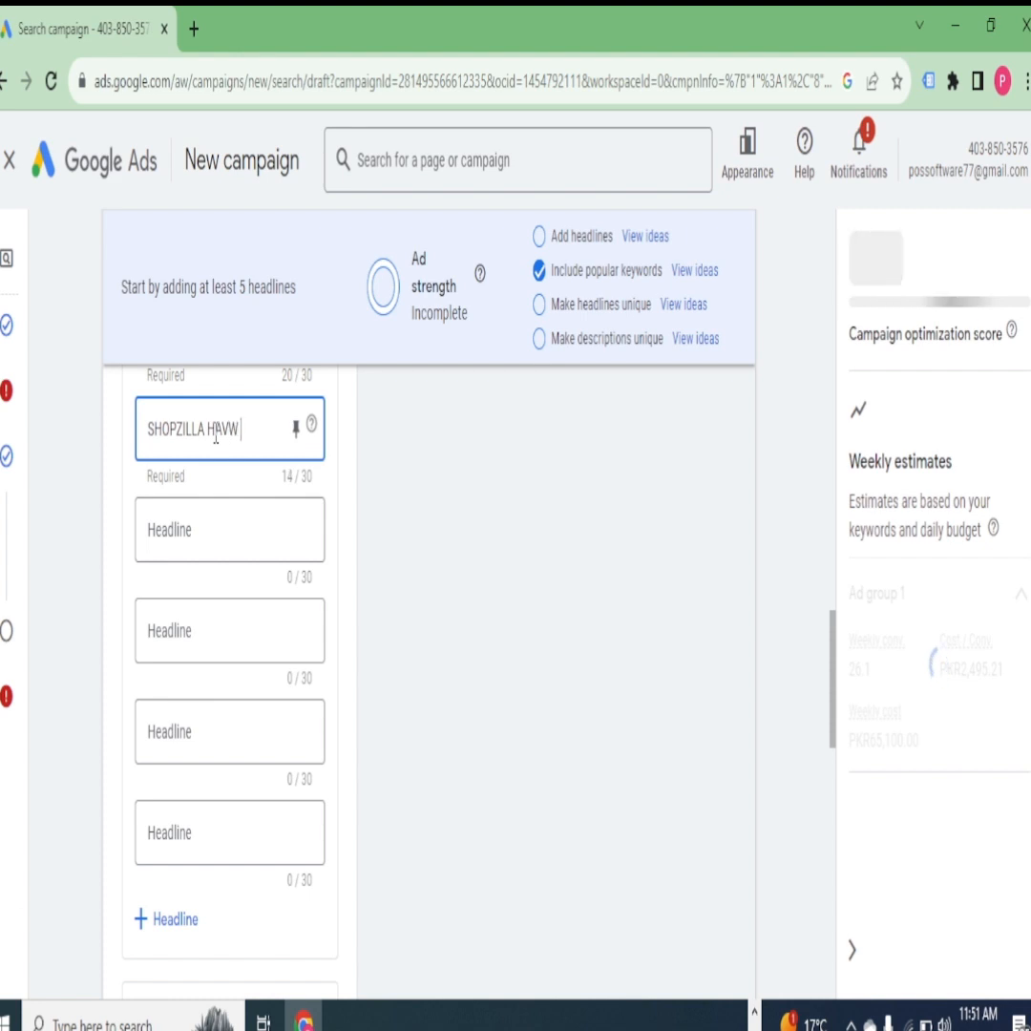
type(" THAT")
- Enter WE HAVE ALL HIGH QUALITY AIRPODS AVAILABLE as the ad's first description
scroll(289, 523, "up", 5)
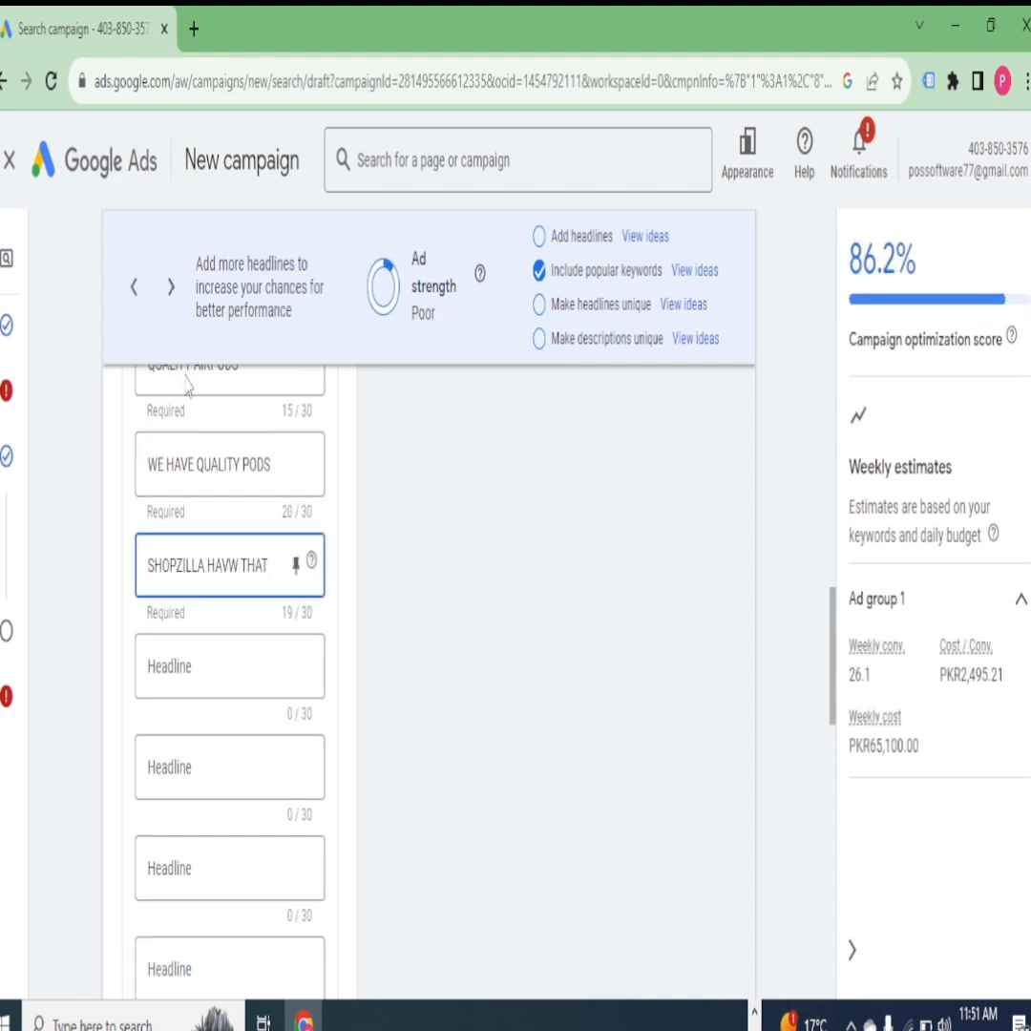
scroll(427, 563, "up", 5)
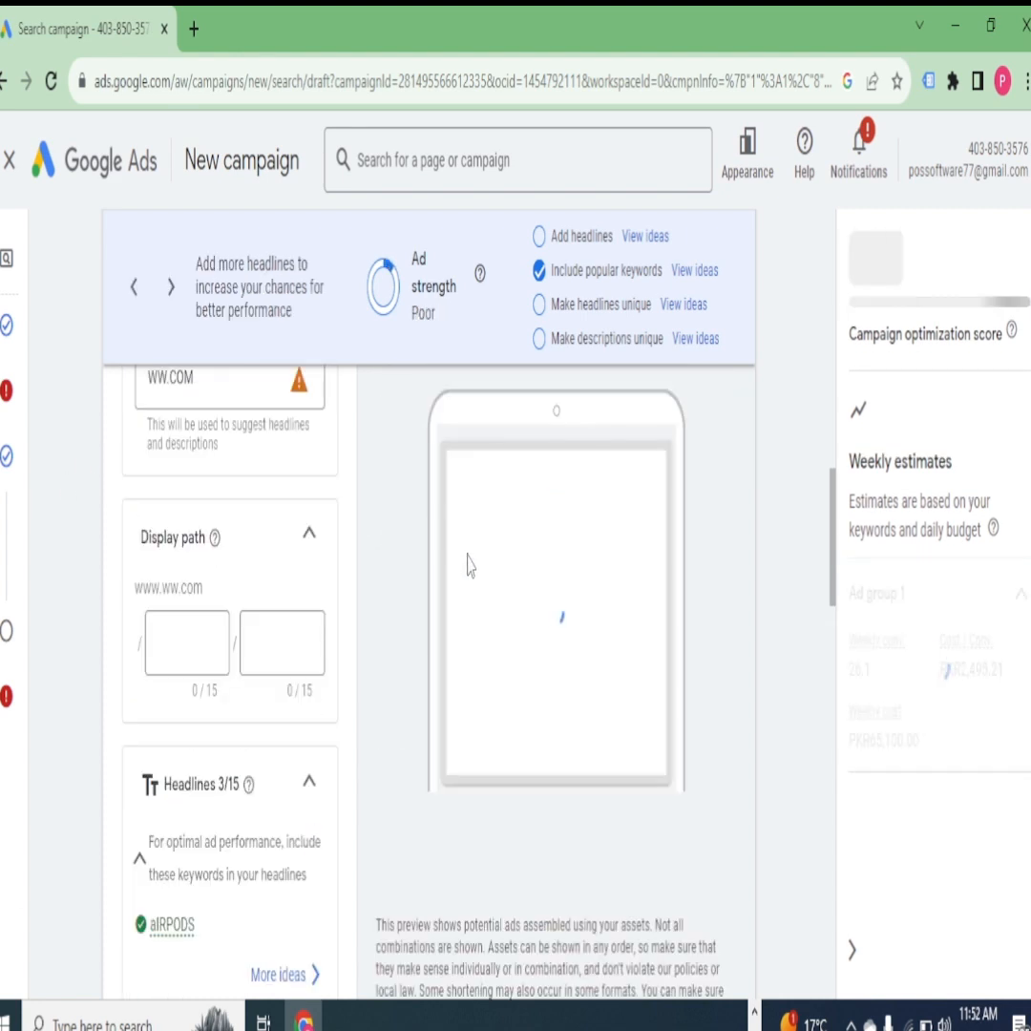
scroll(484, 563, "up", 3)
scroll(483, 494, "down", 5)
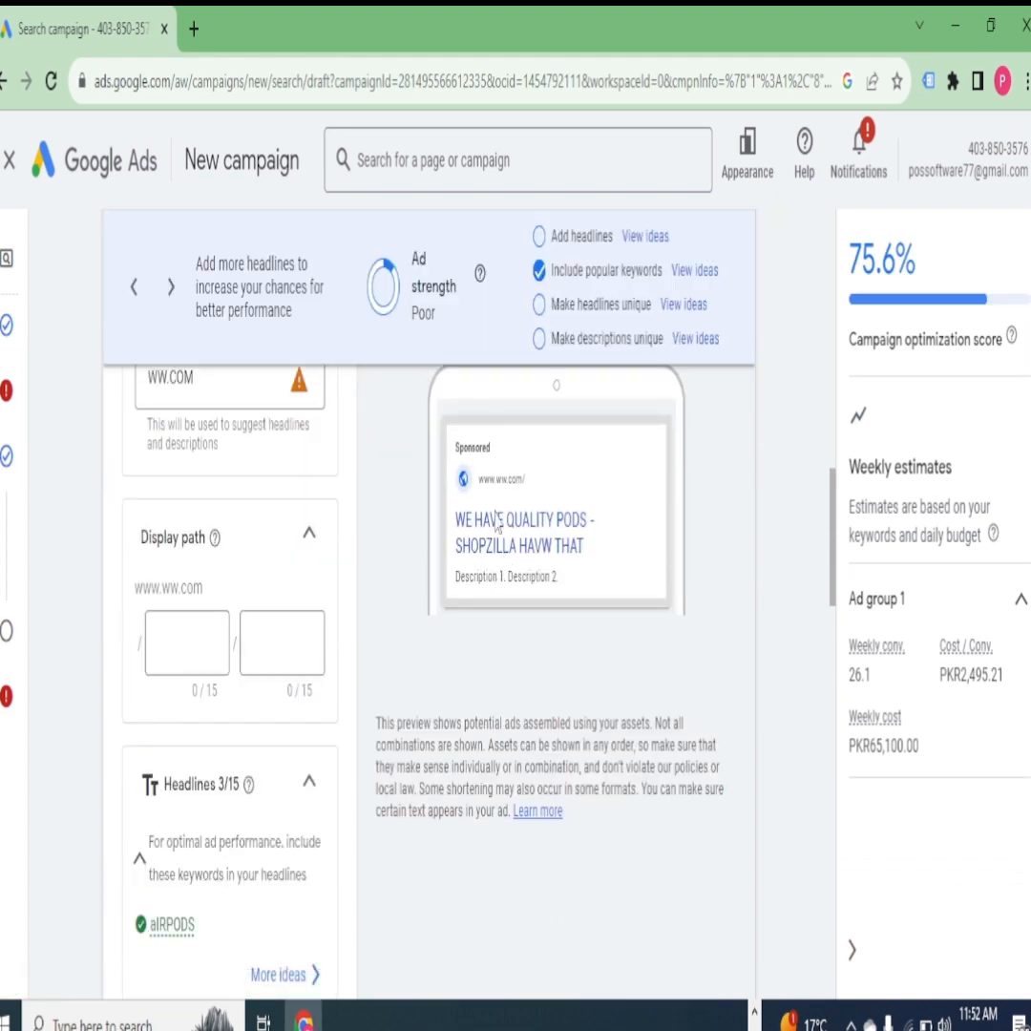
scroll(382, 571, "down", 15)
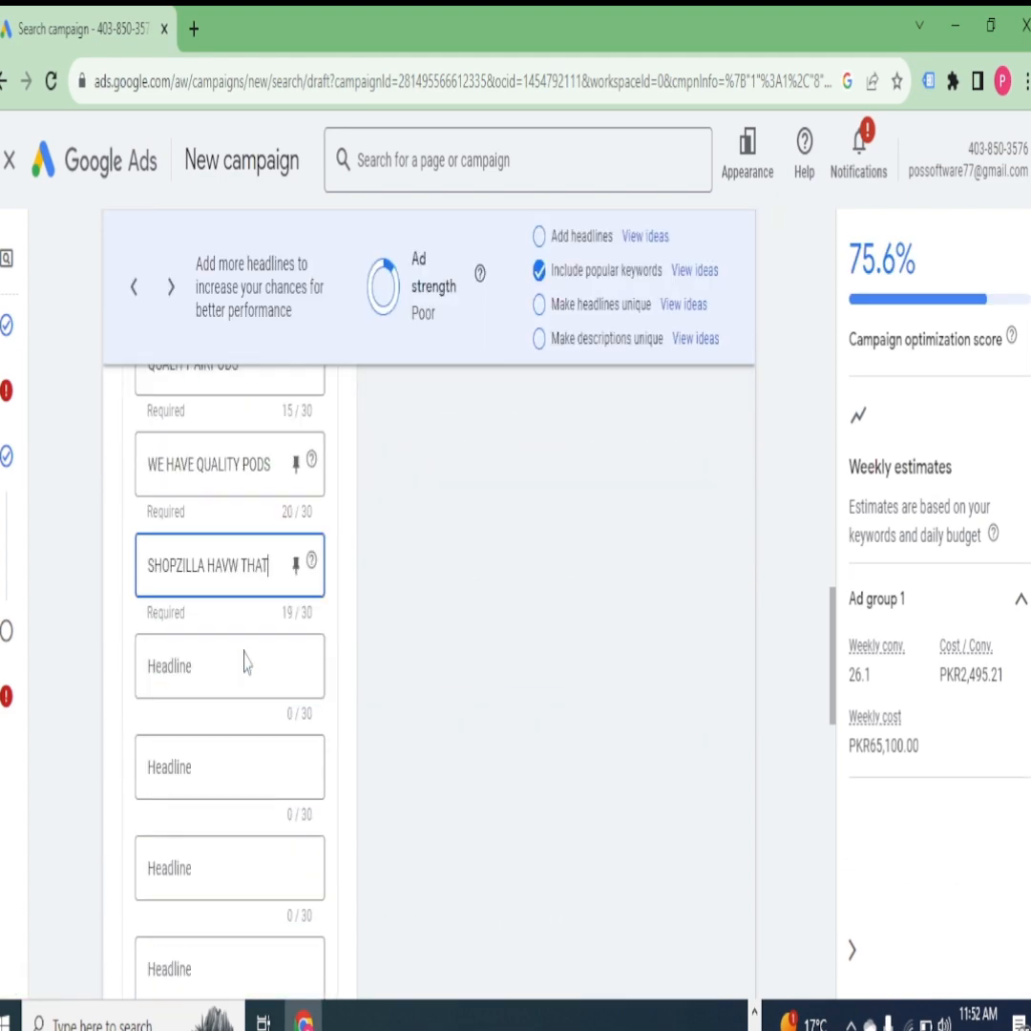
scroll(205, 716, "down", 2)
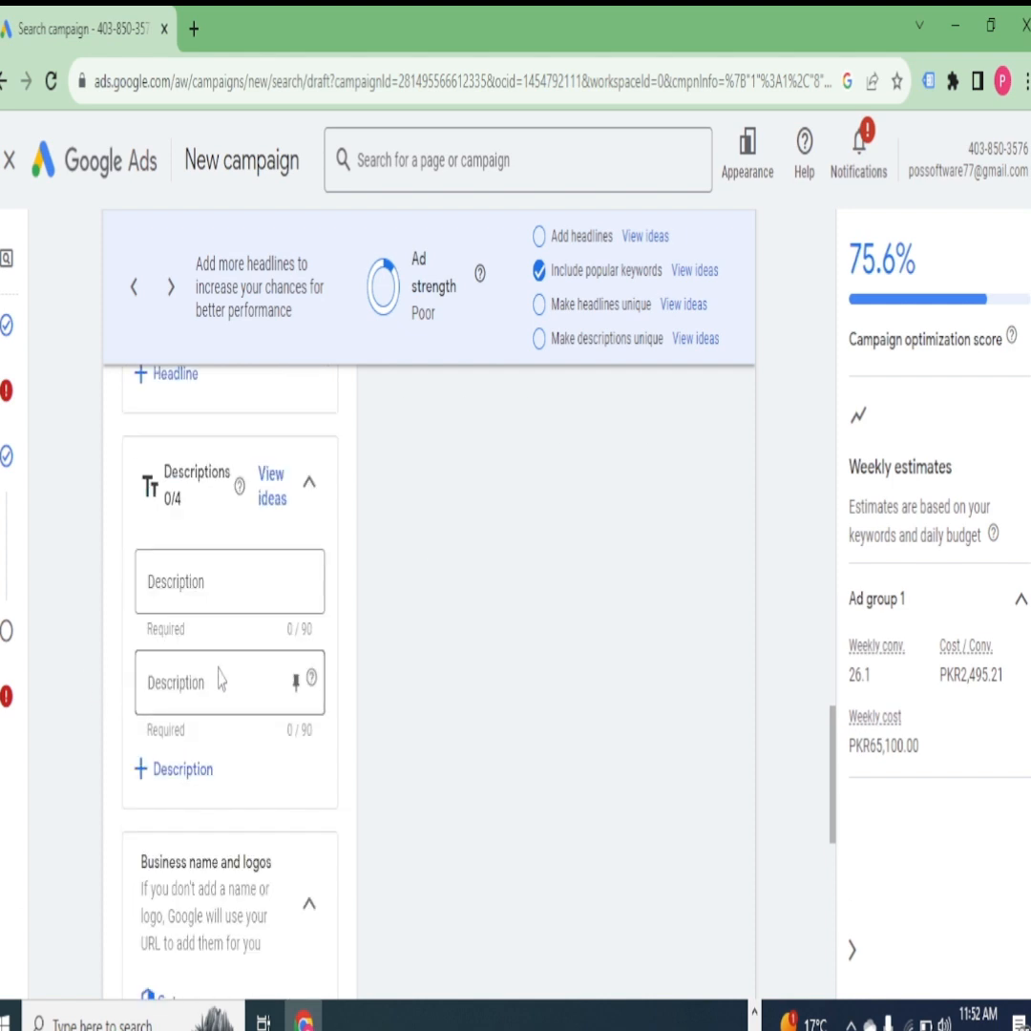
left_click(202, 576)
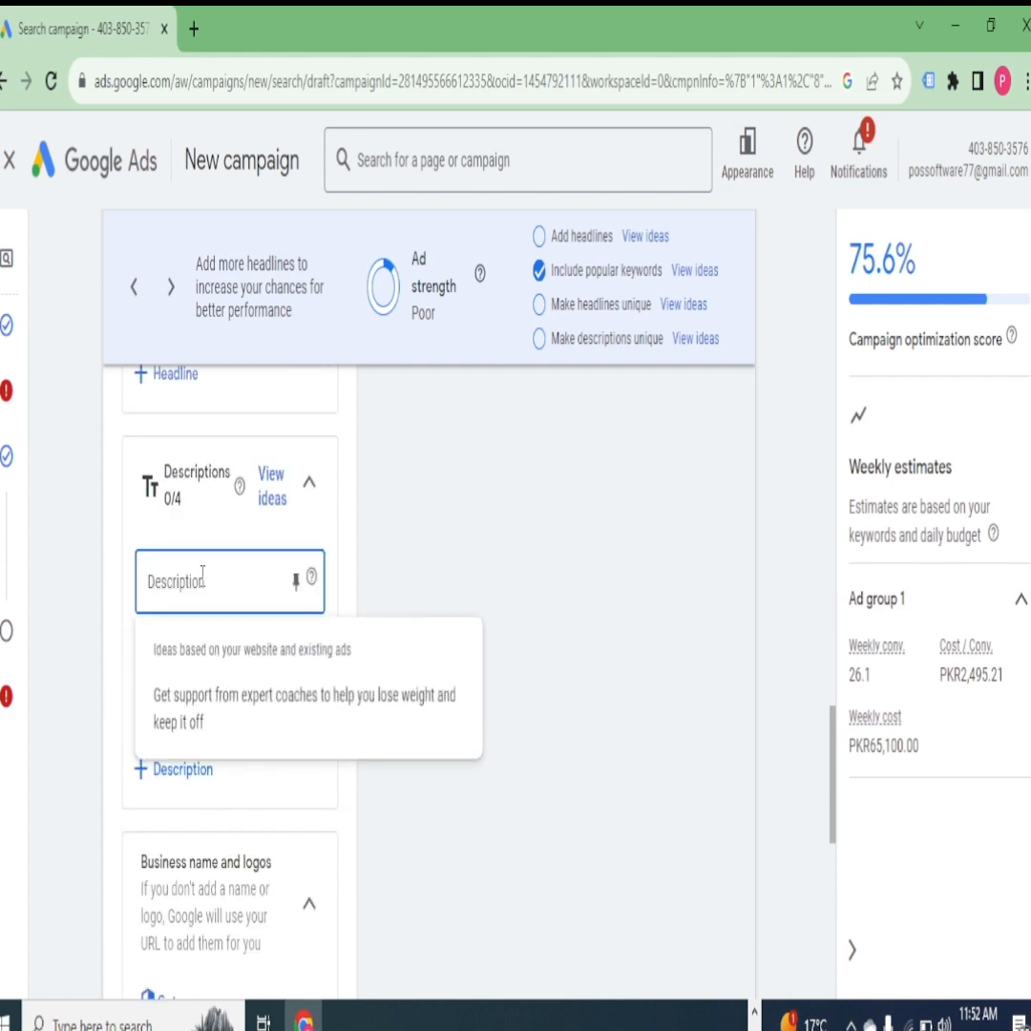
type("WE HAVE A")
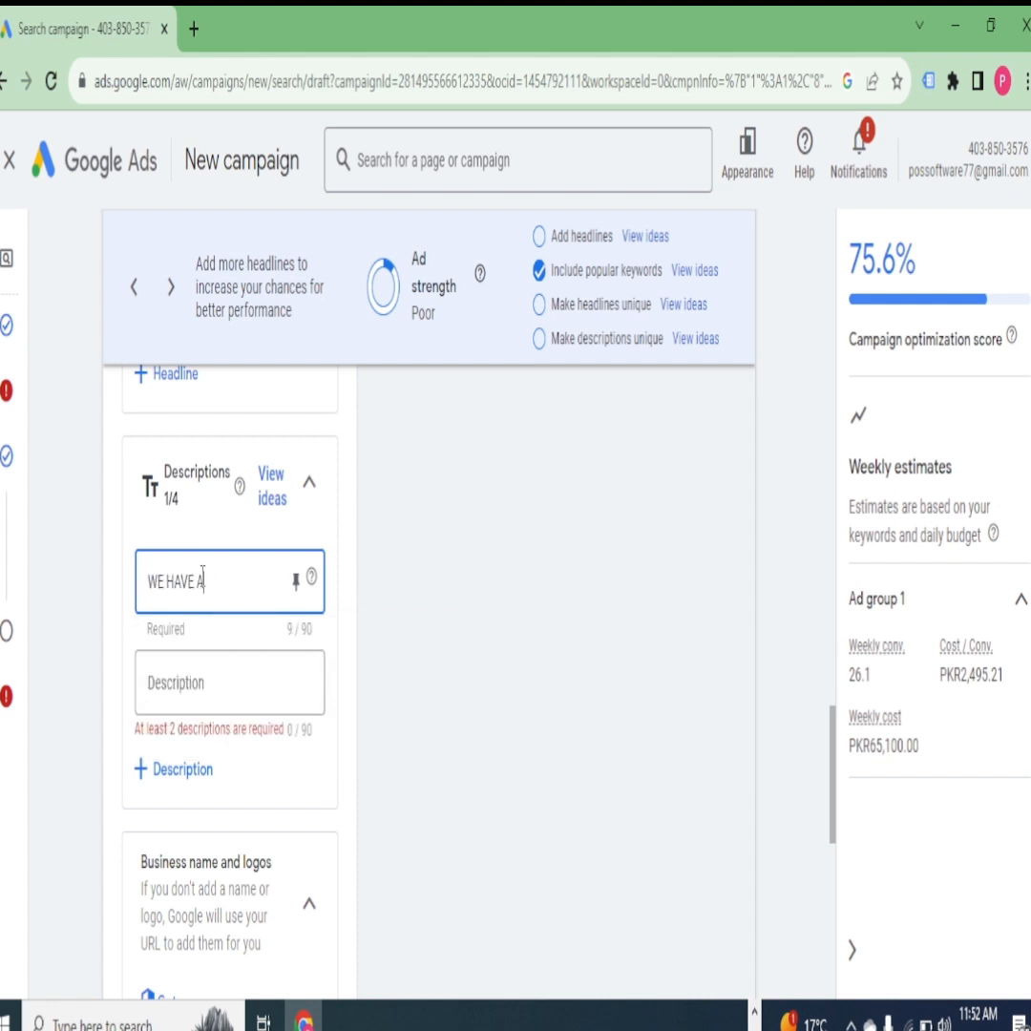
type("LL HIGH QUA")
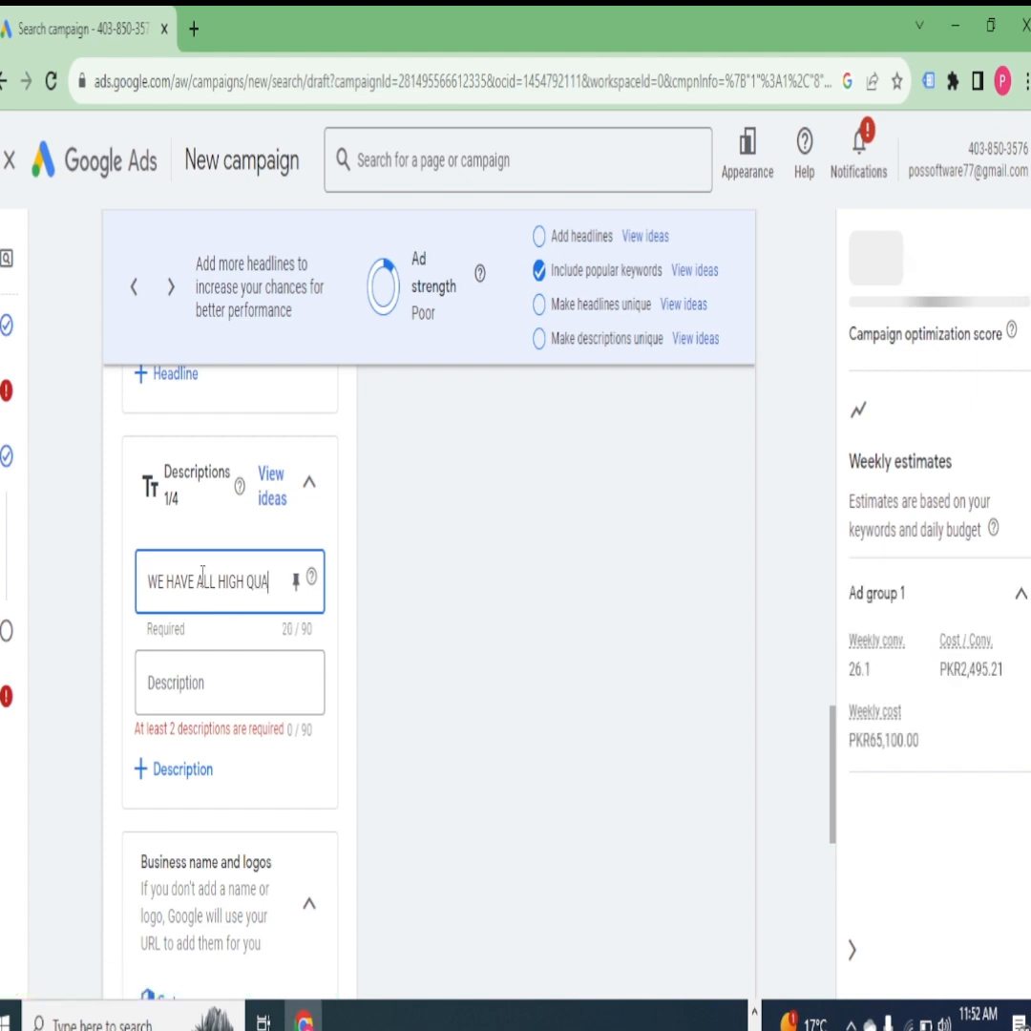
type("LITY")
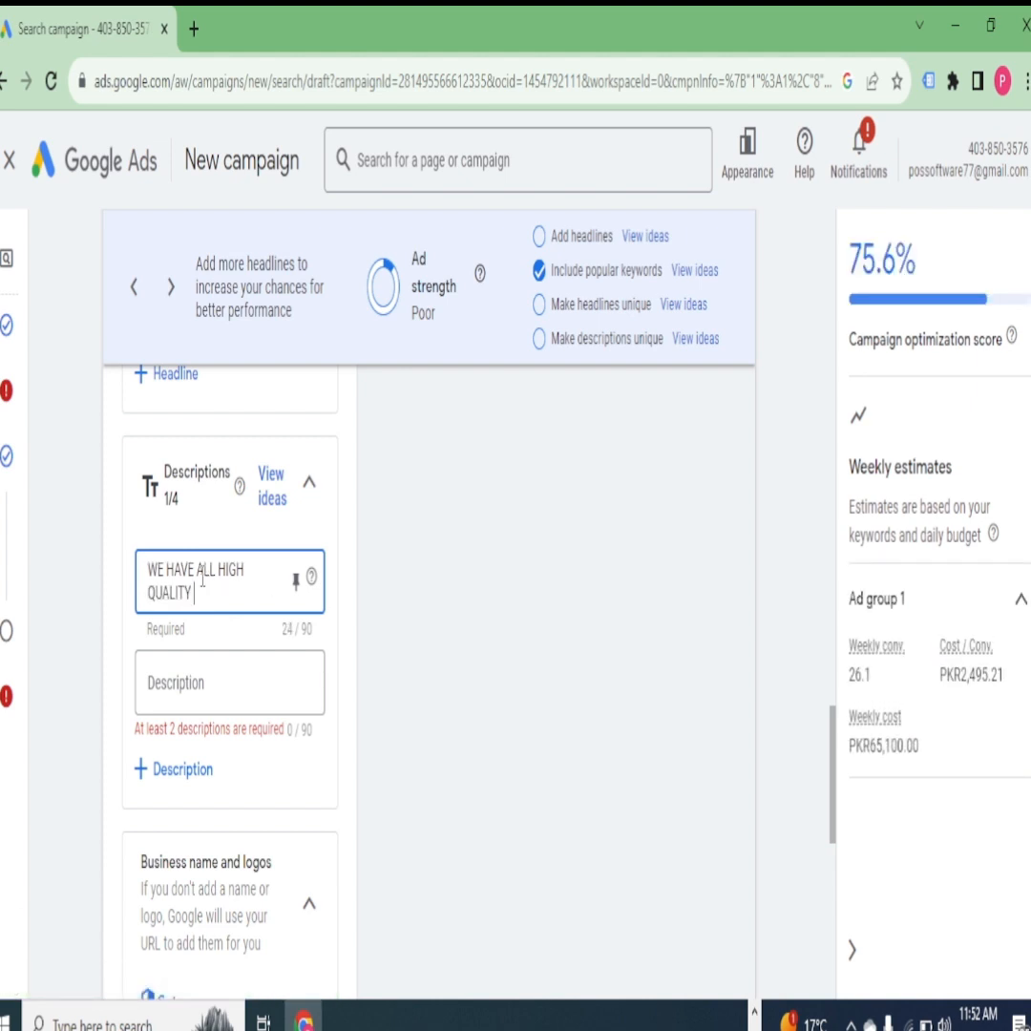
type(" A")
type("IRPODS ")
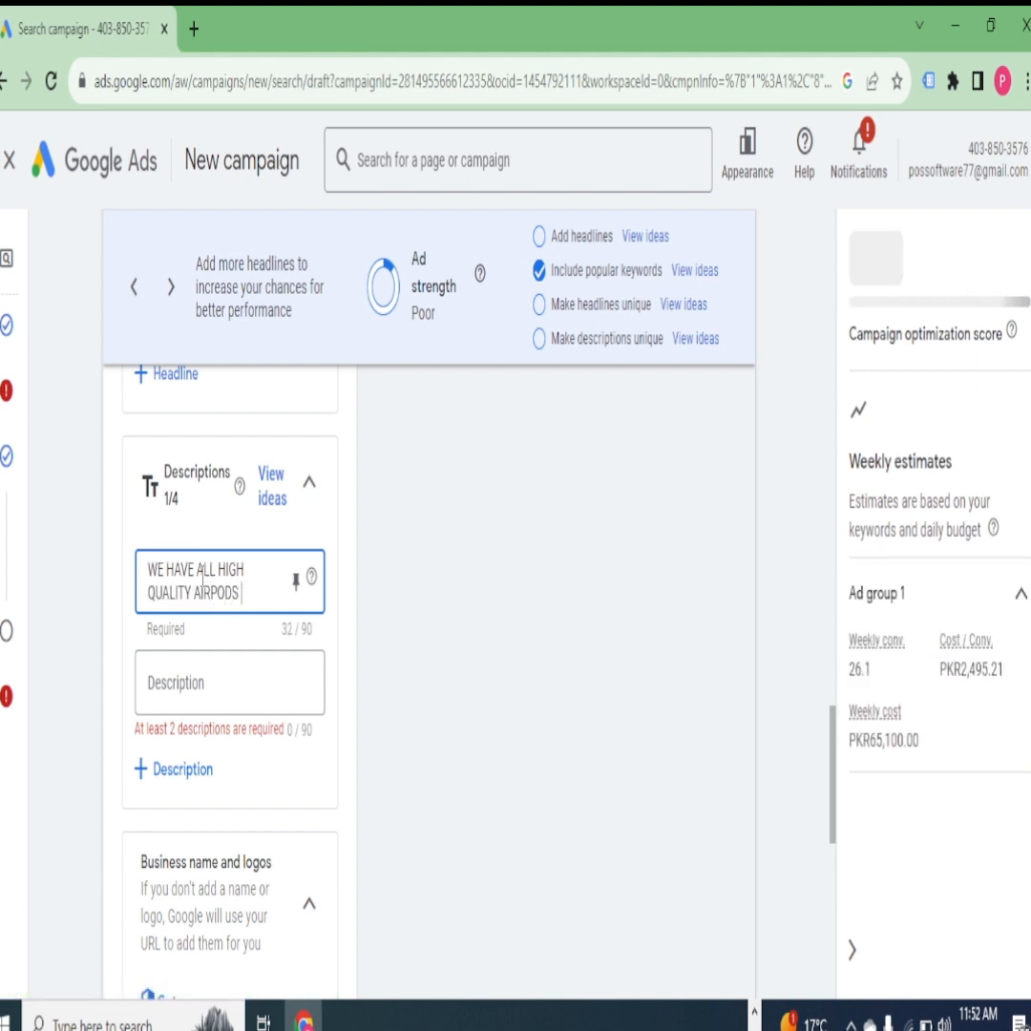
type("AVAILABLE")
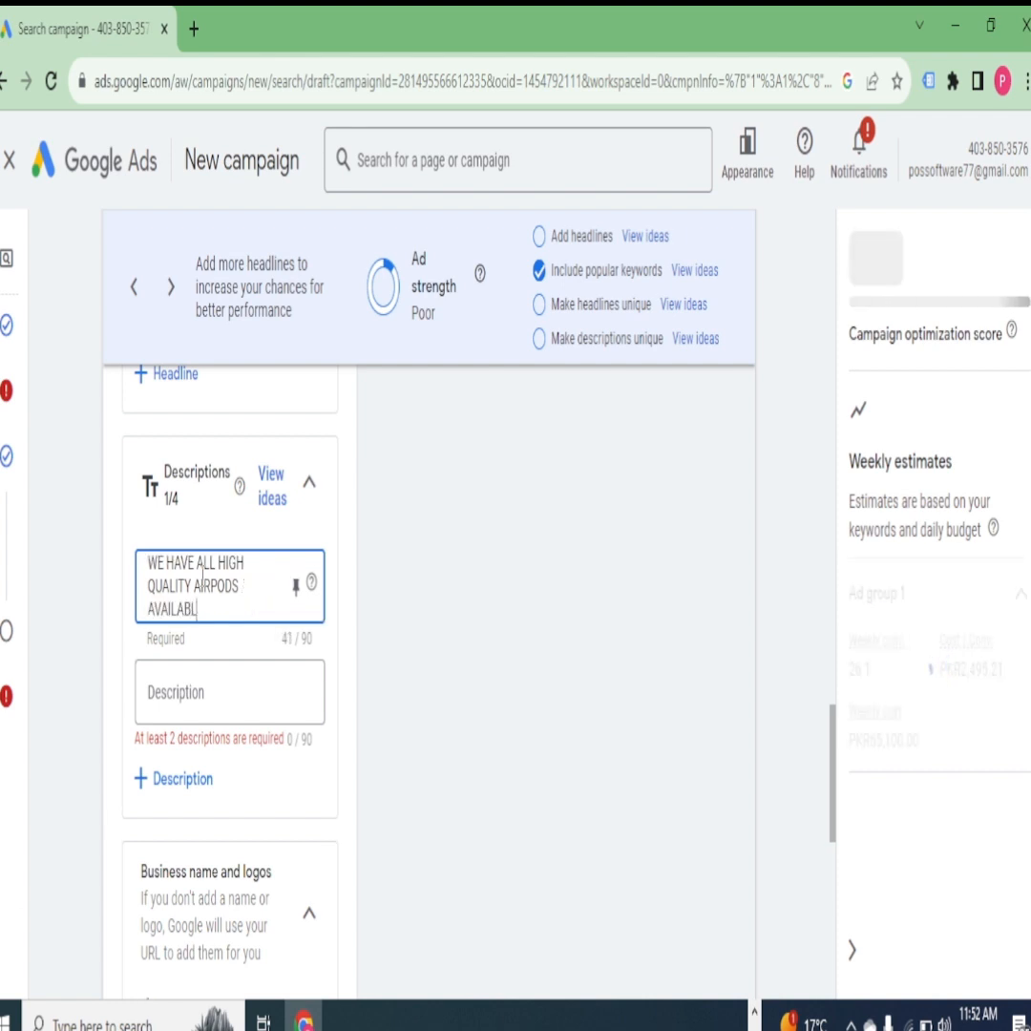
- Enter LISTEN THE MUSIC ENJOY IT as the ad's second description
left_click(193, 673)
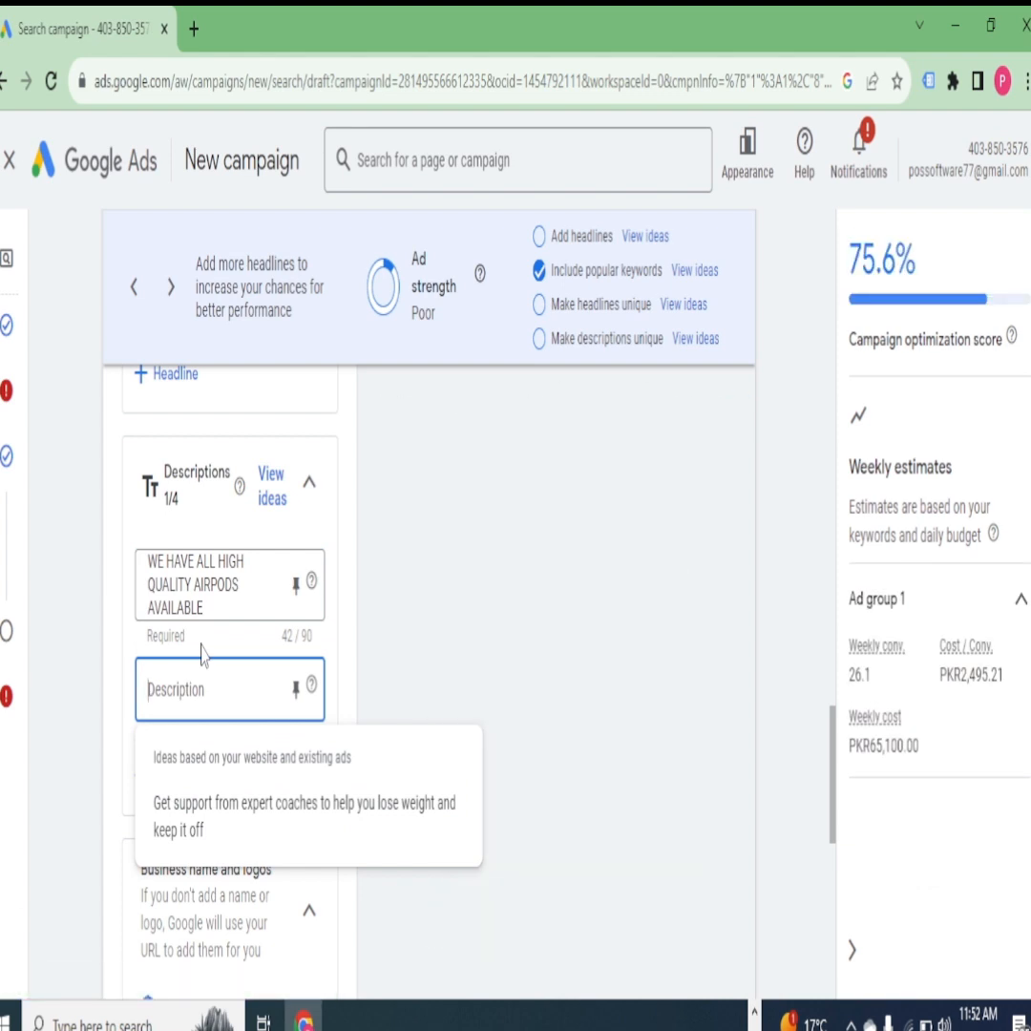
type("LI")
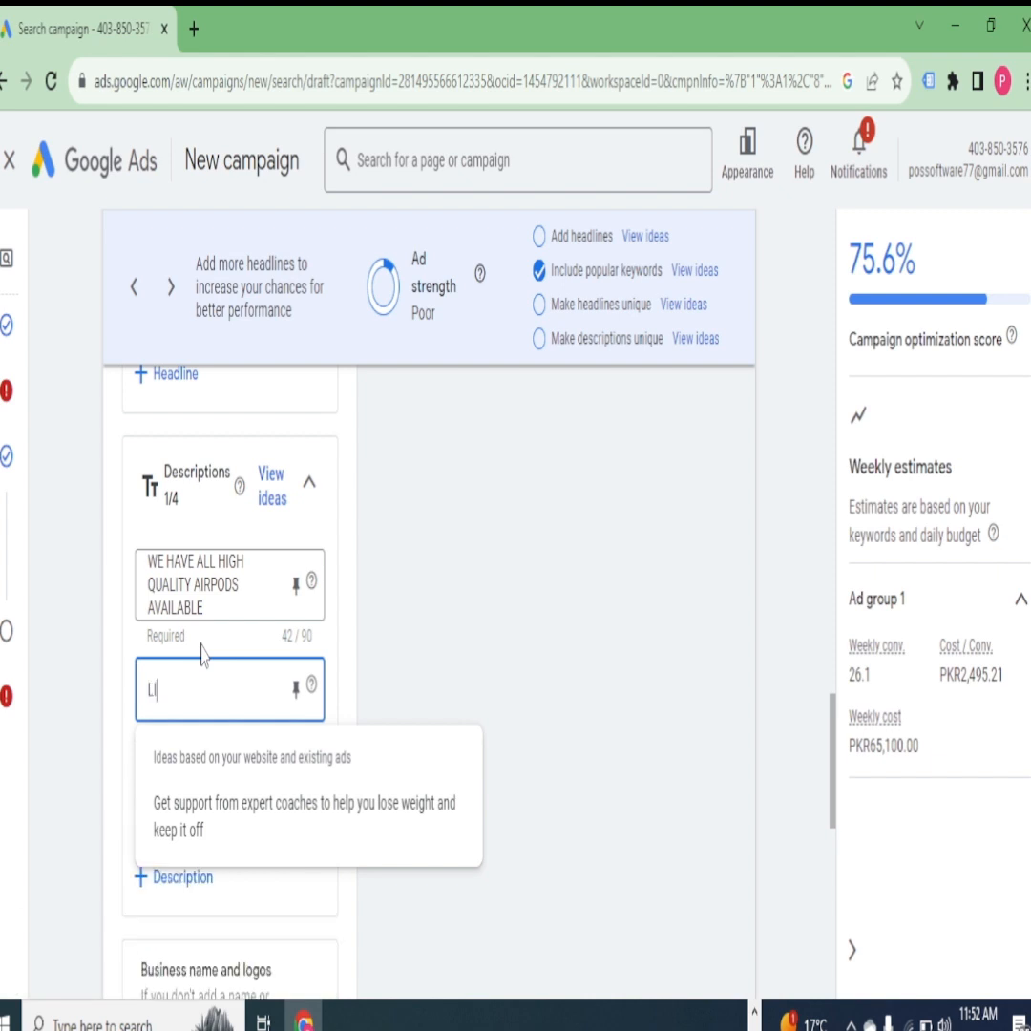
type("STEN")
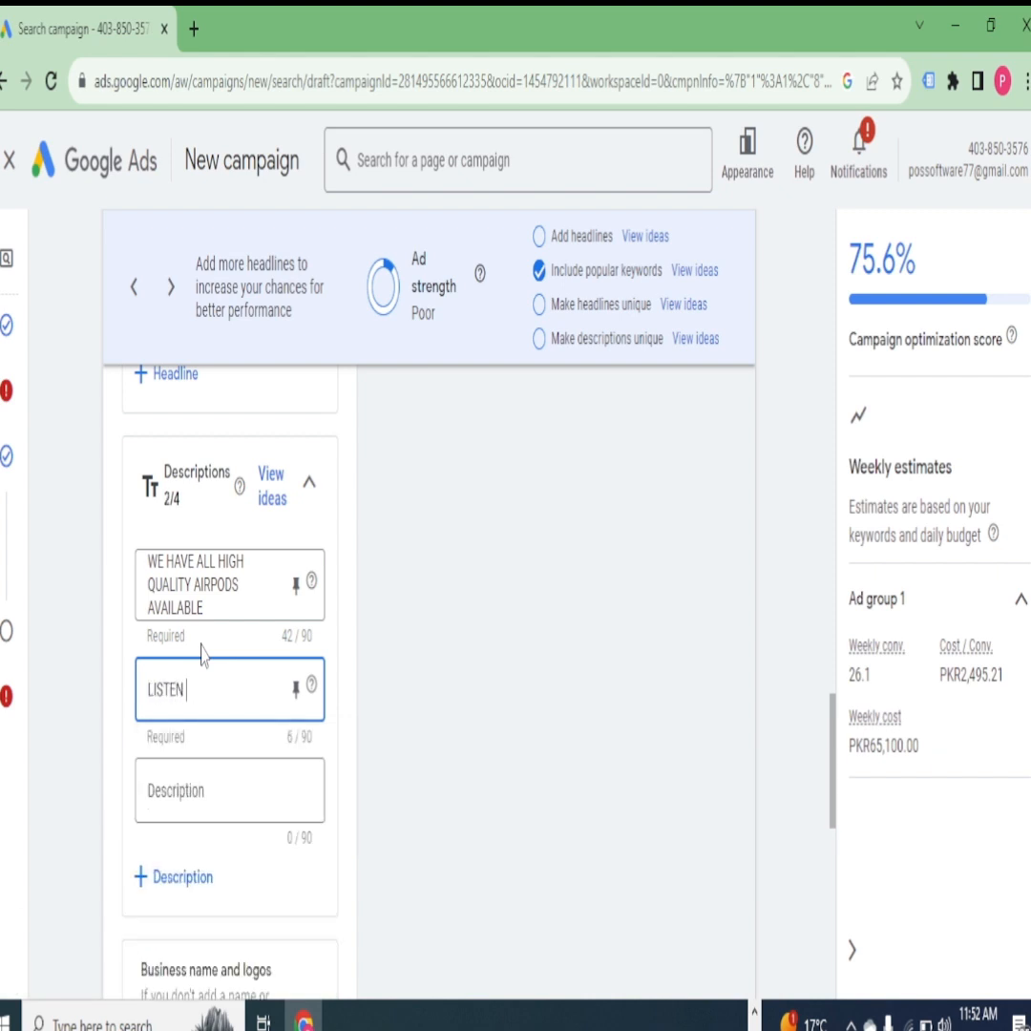
type(" THE MUSIC ENJOY")
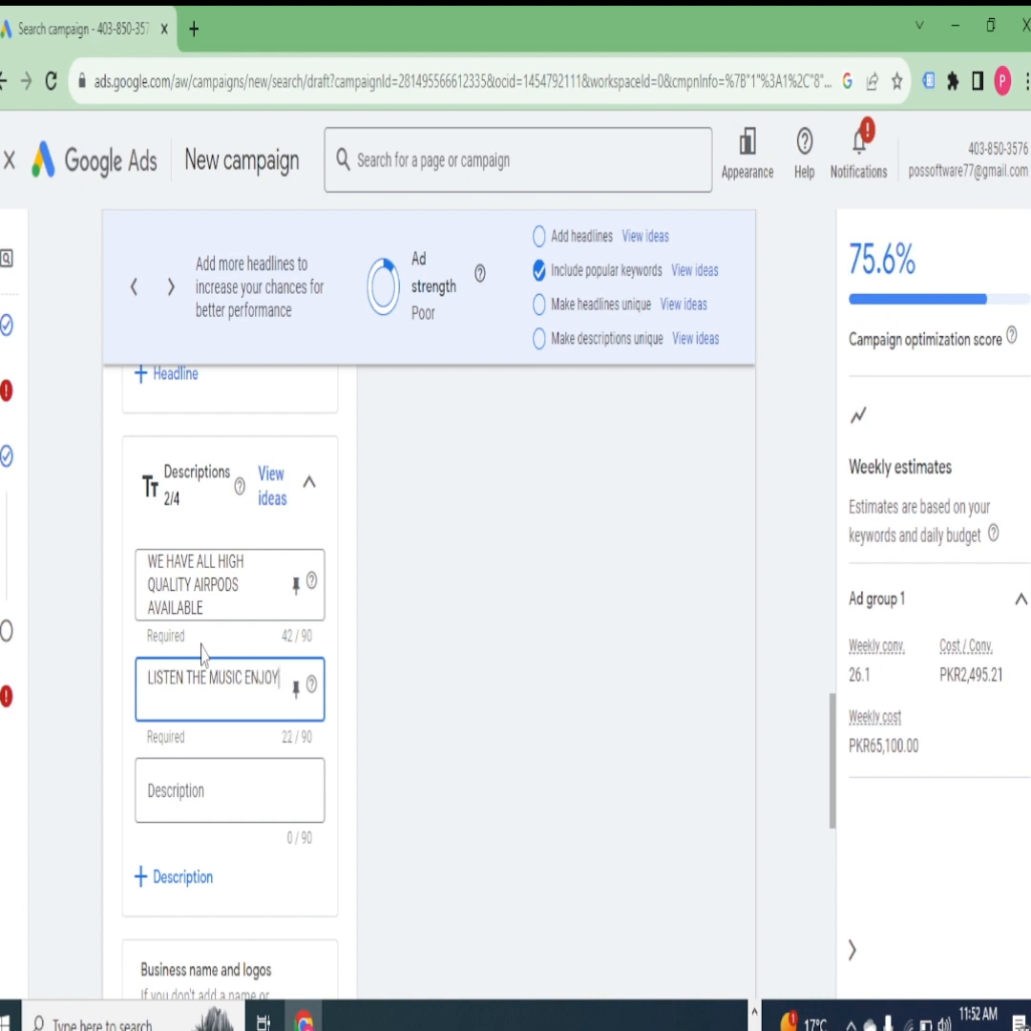
type(" IT")
- Start creating a new sitelink for the campaign from the sitelink asset library
scroll(200, 668, "down", 3)
scroll(208, 716, "down", 3)
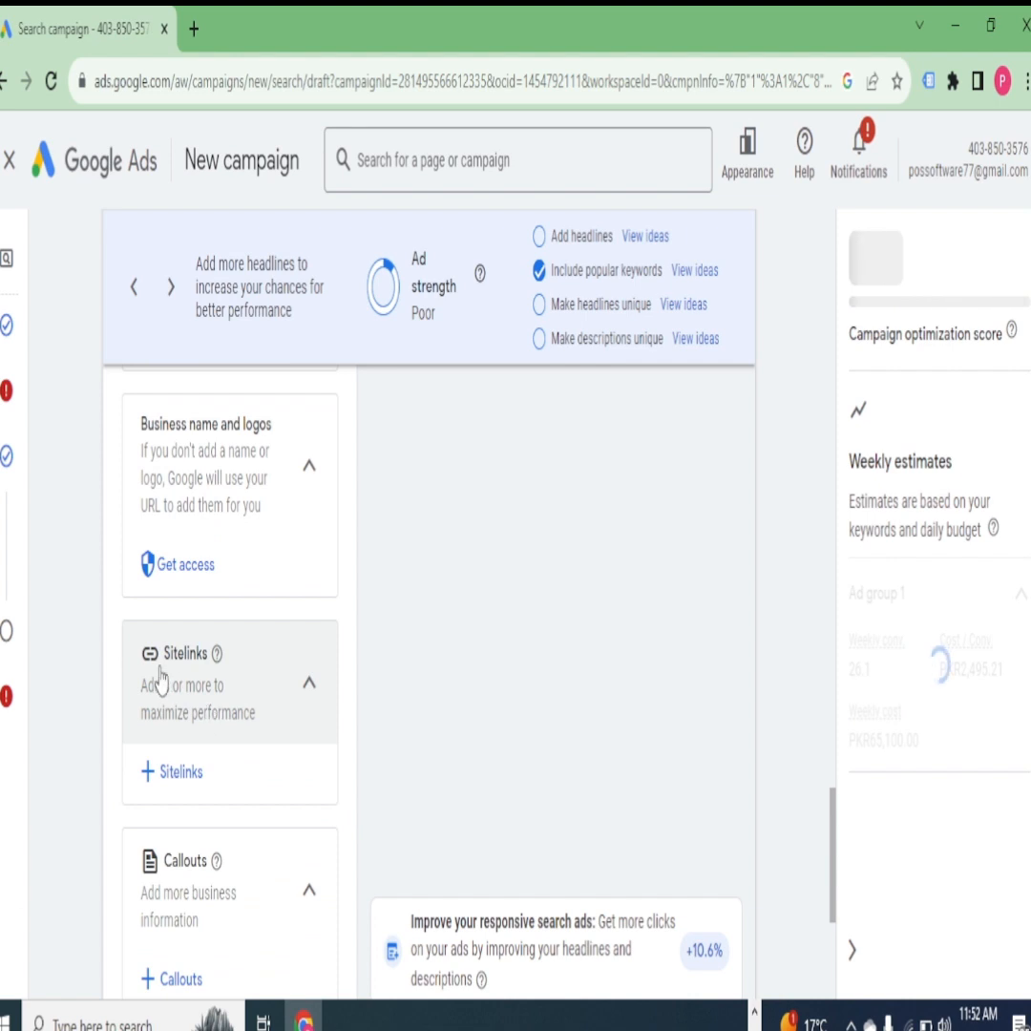
left_click(172, 771)
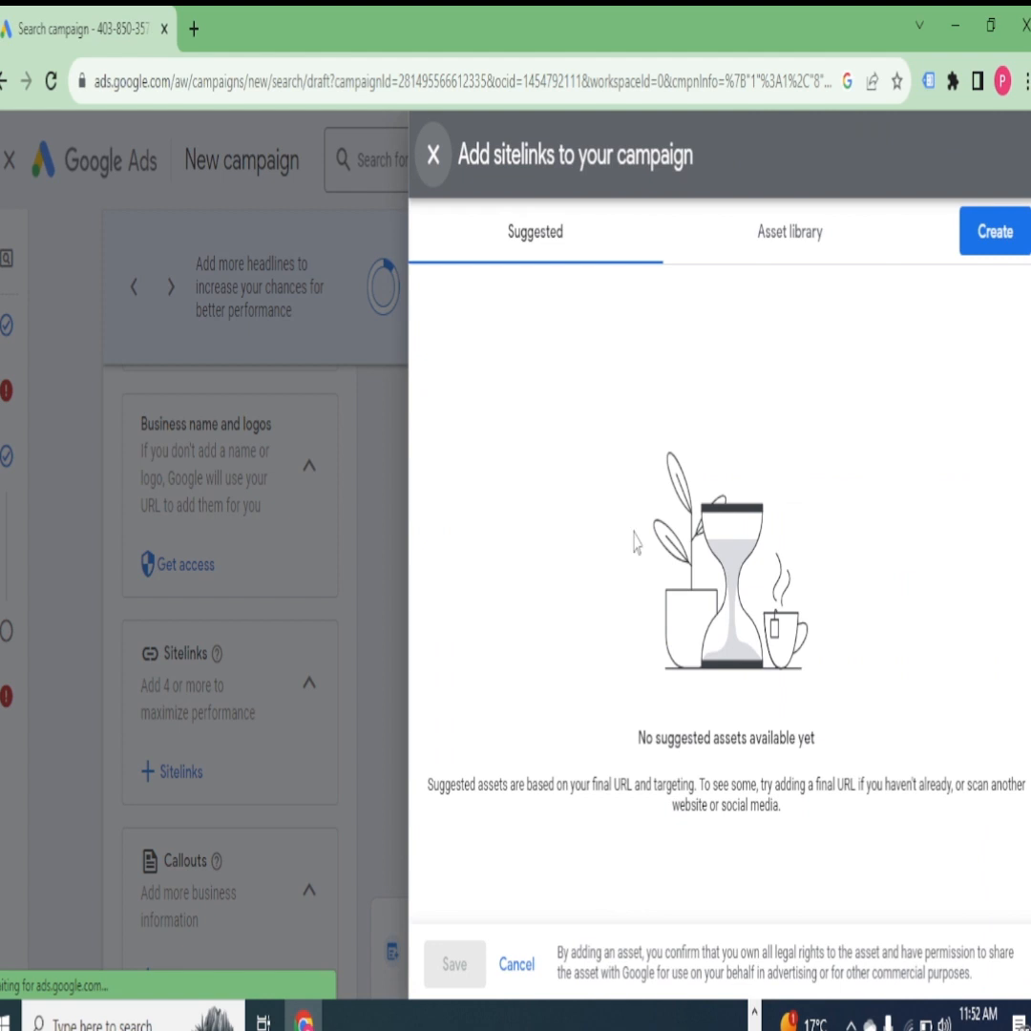
left_click(752, 236)
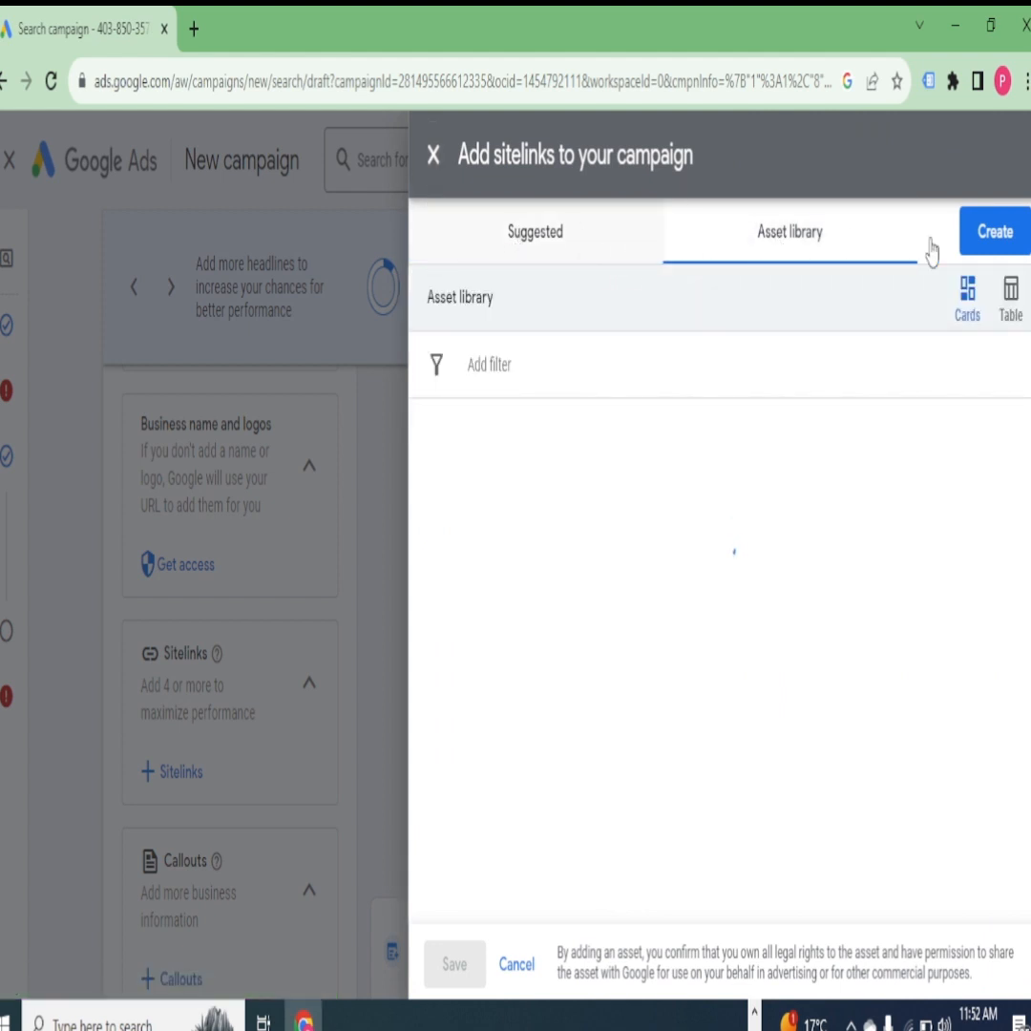
left_click(989, 236)
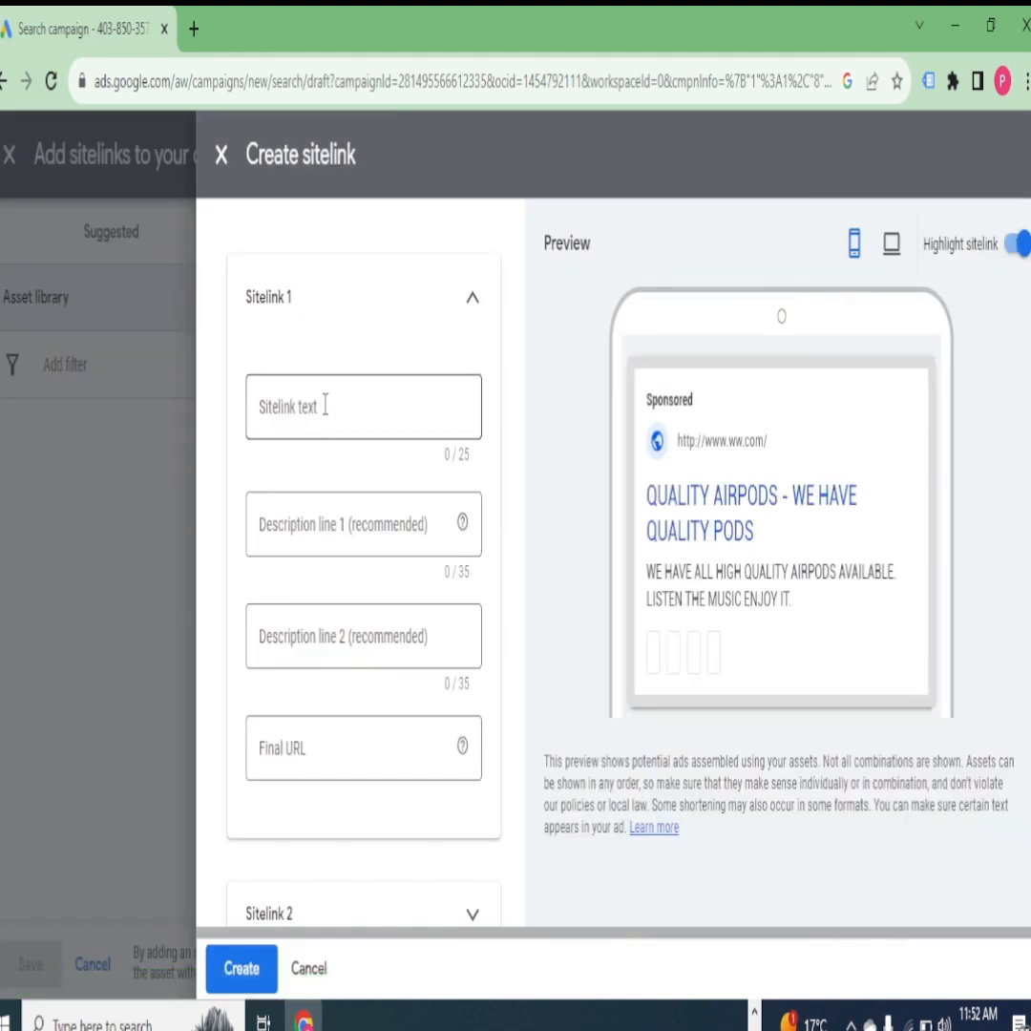
- Set the first sitelink's text to PHONE CALL and its description line 1 to CALL
scroll(462, 532, "down", 2)
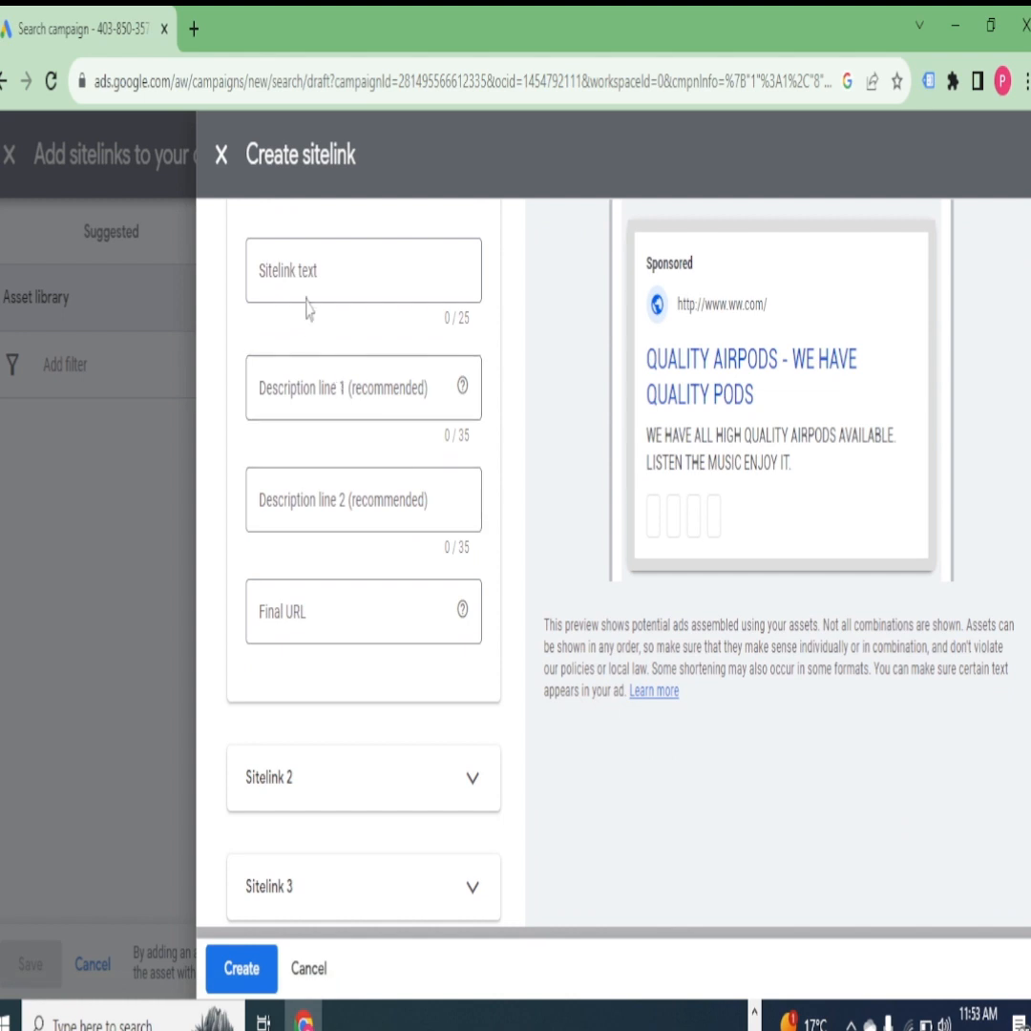
left_click(340, 271)
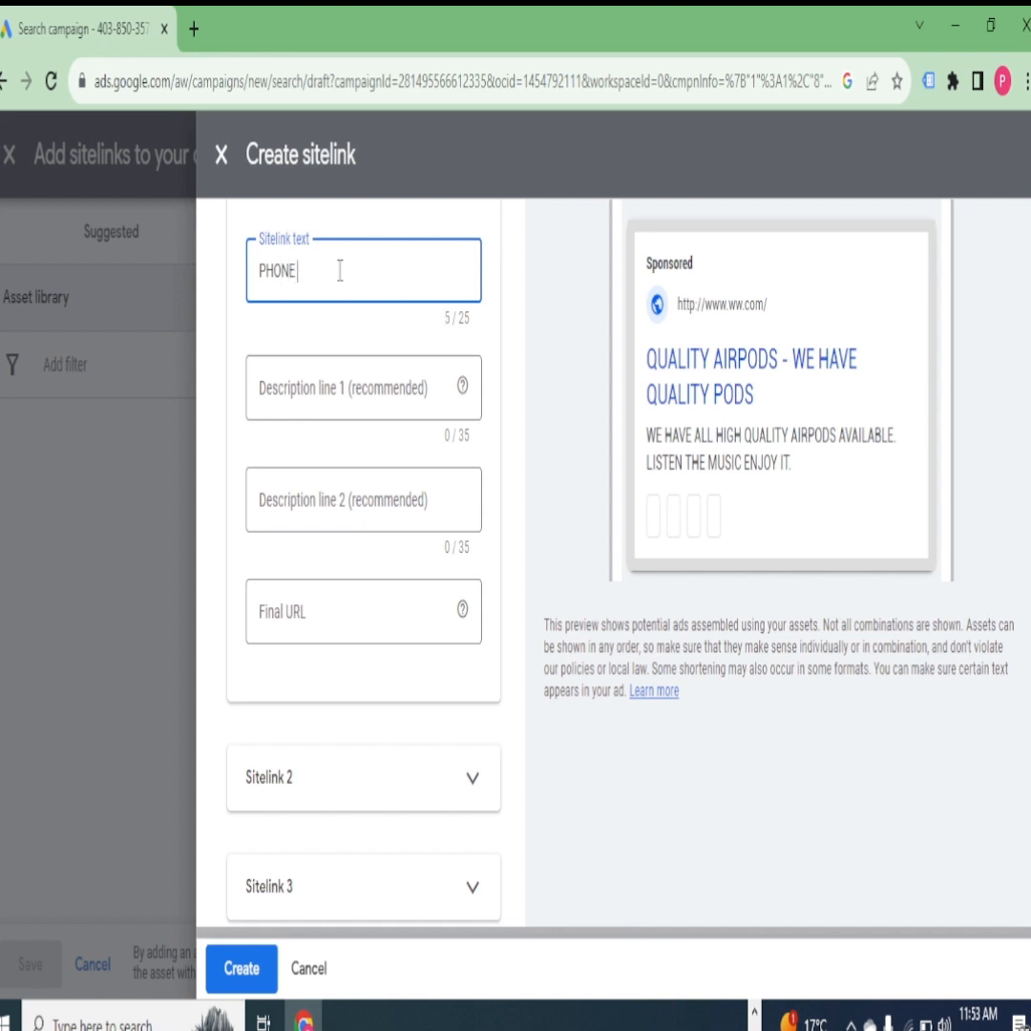
type("PHONE CALL")
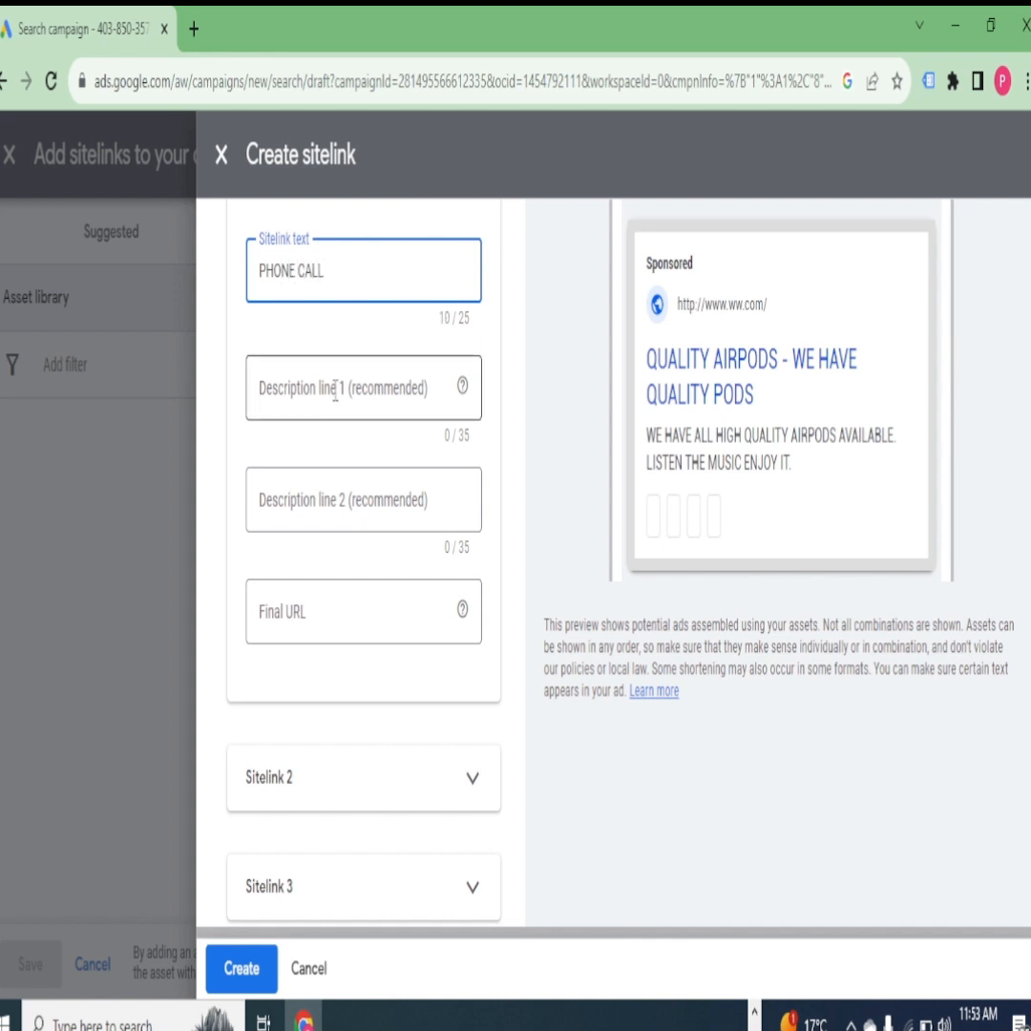
left_click(335, 391)
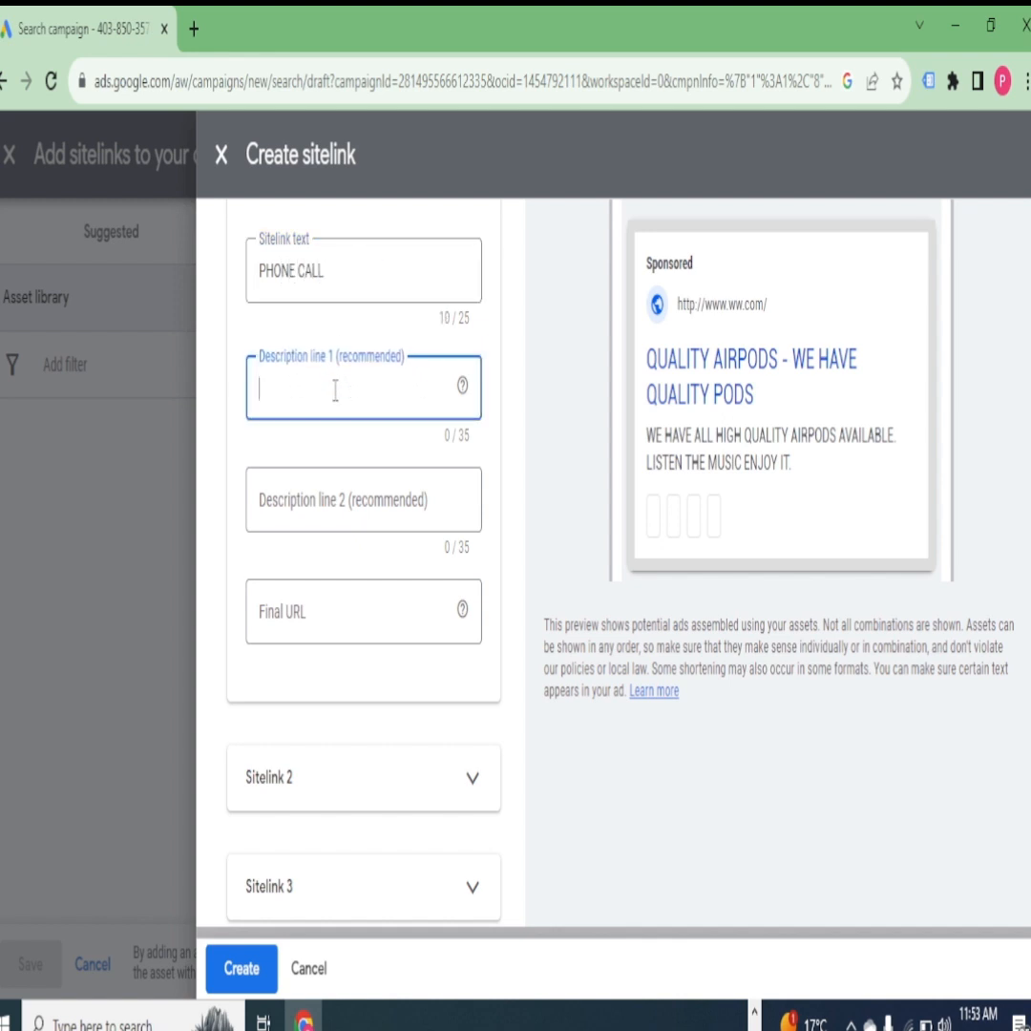
type("CALL")
scroll(304, 602, "down", 3)
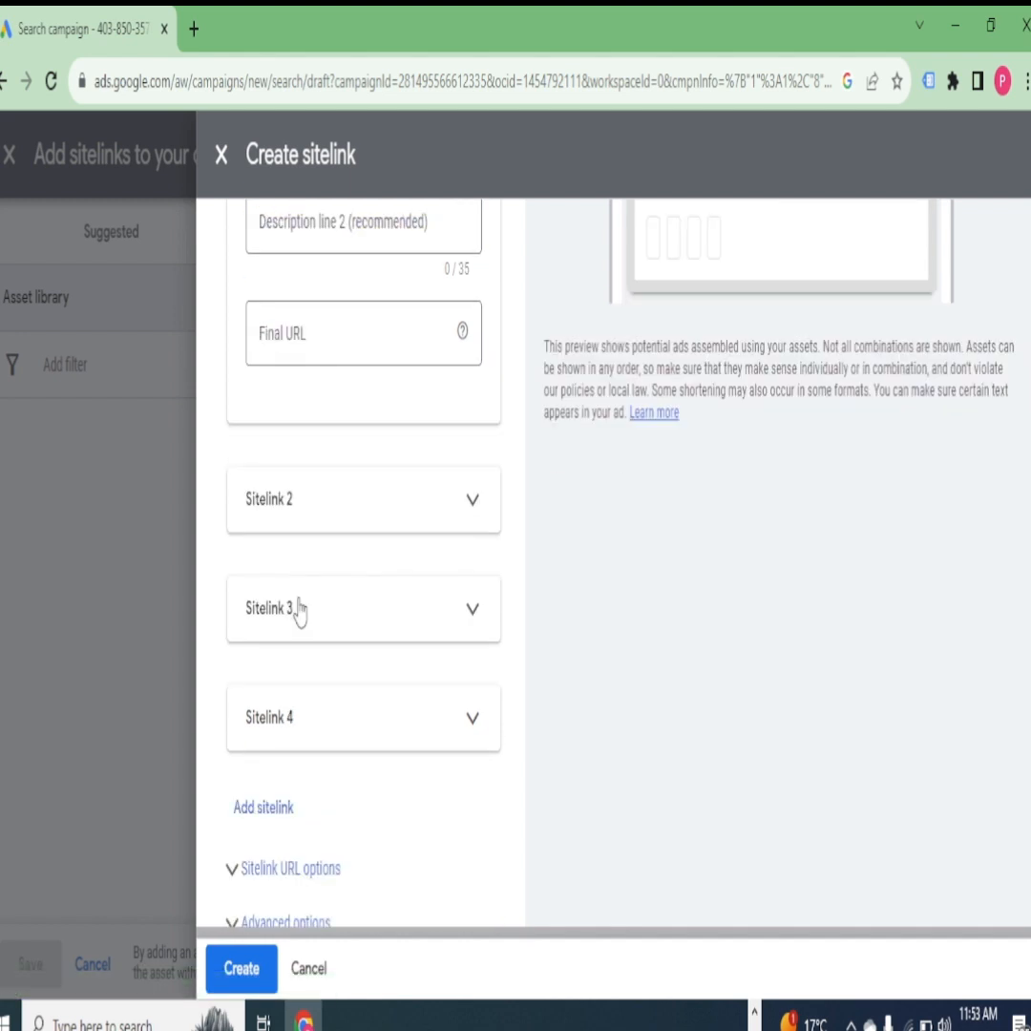
type("LL")
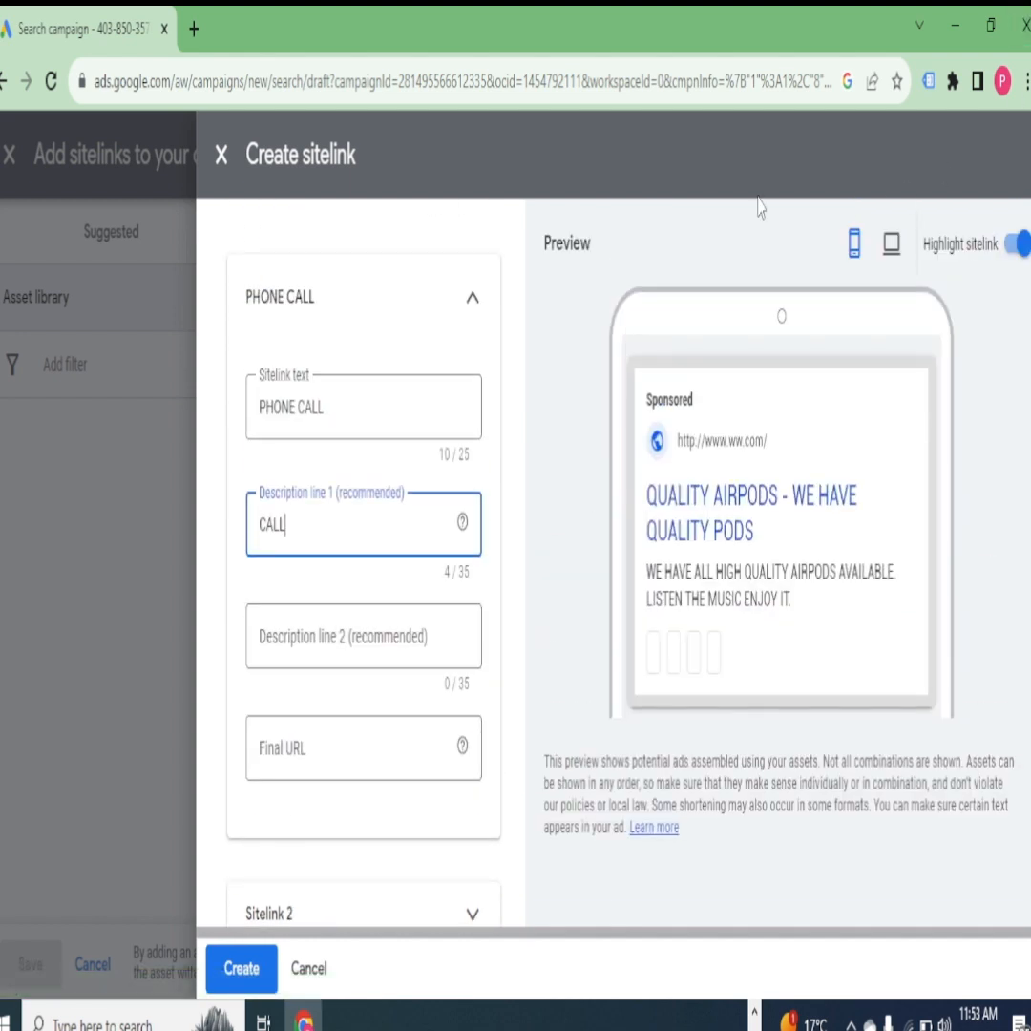
- Discard the unfinished PHONE CALL sitelink and leave the campaign's sitelink asset library
left_click(220, 156)
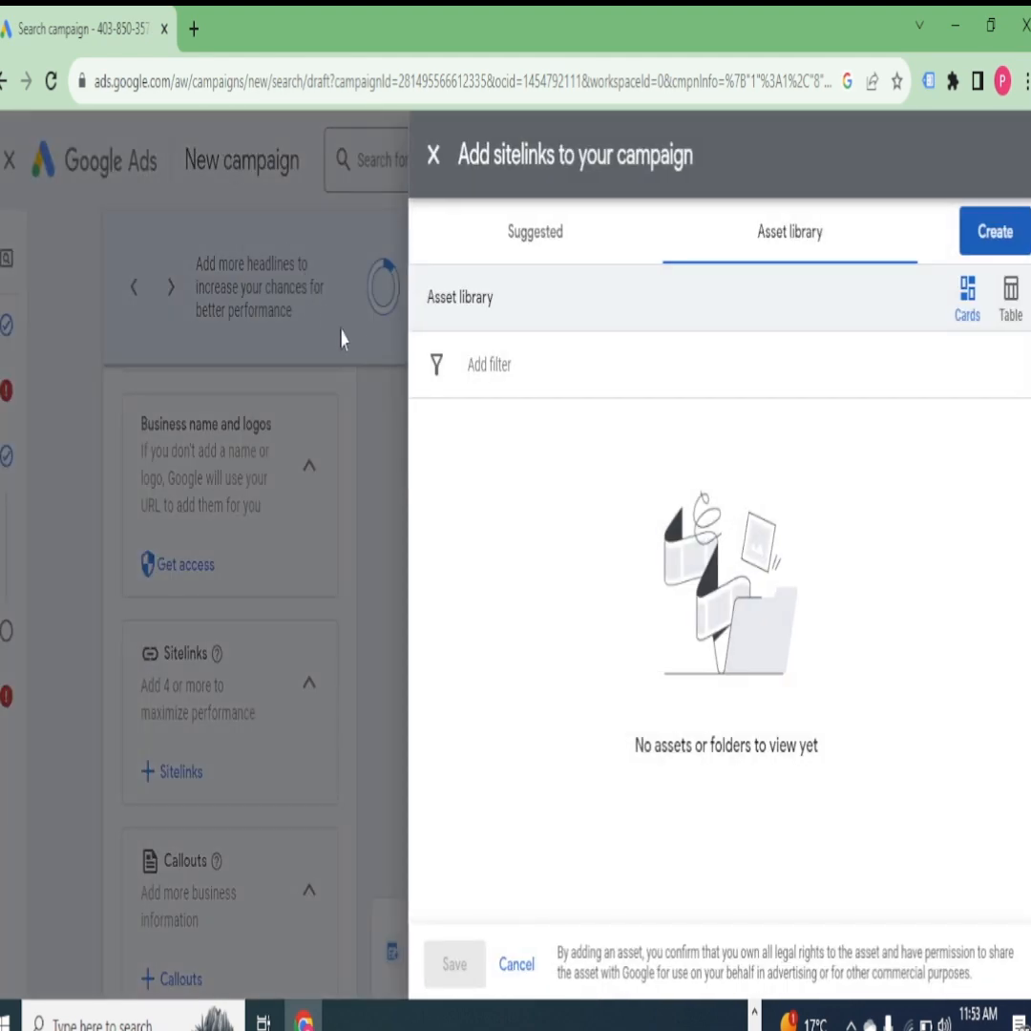
left_click(433, 155)
- Try to add a campaign-level callout with CALL as callout text 1
scroll(216, 819, "down", 4)
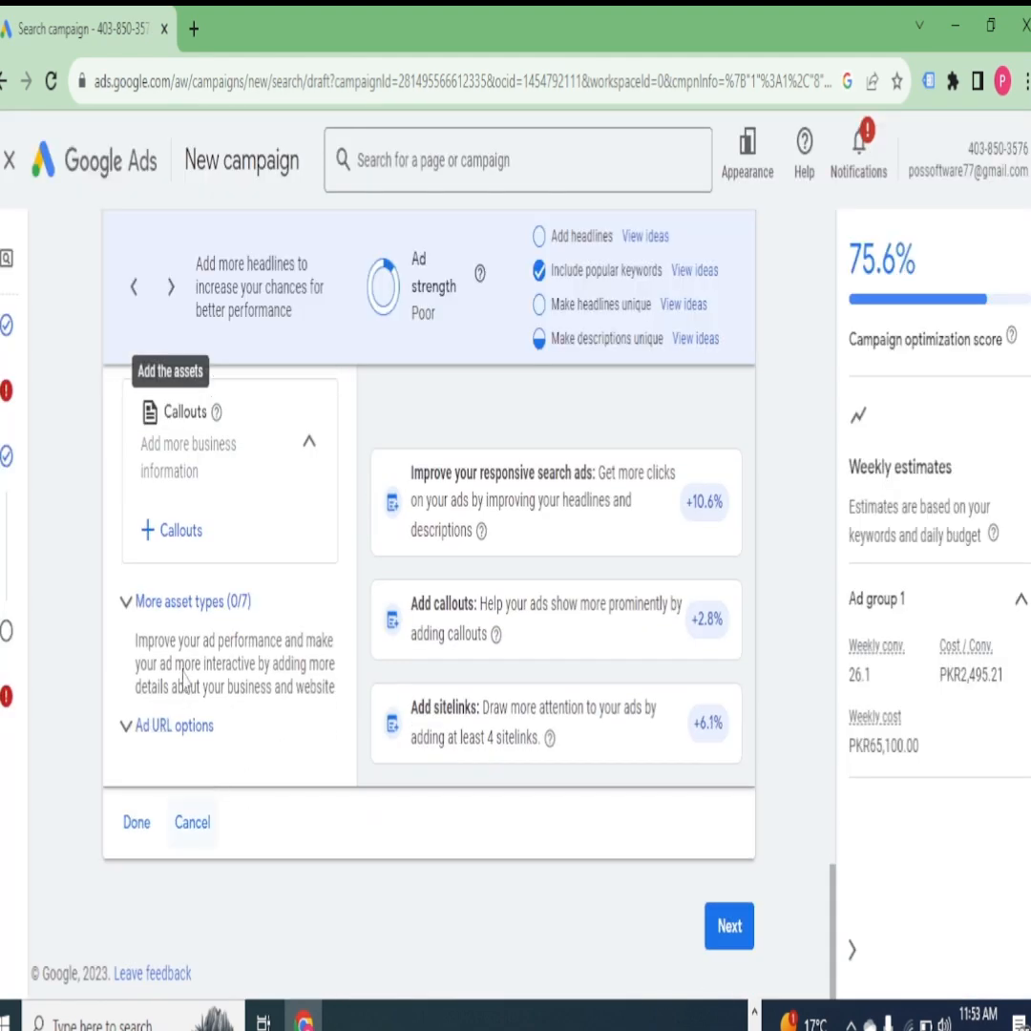
scroll(185, 669, "up", 2)
scroll(186, 640, "down", 1)
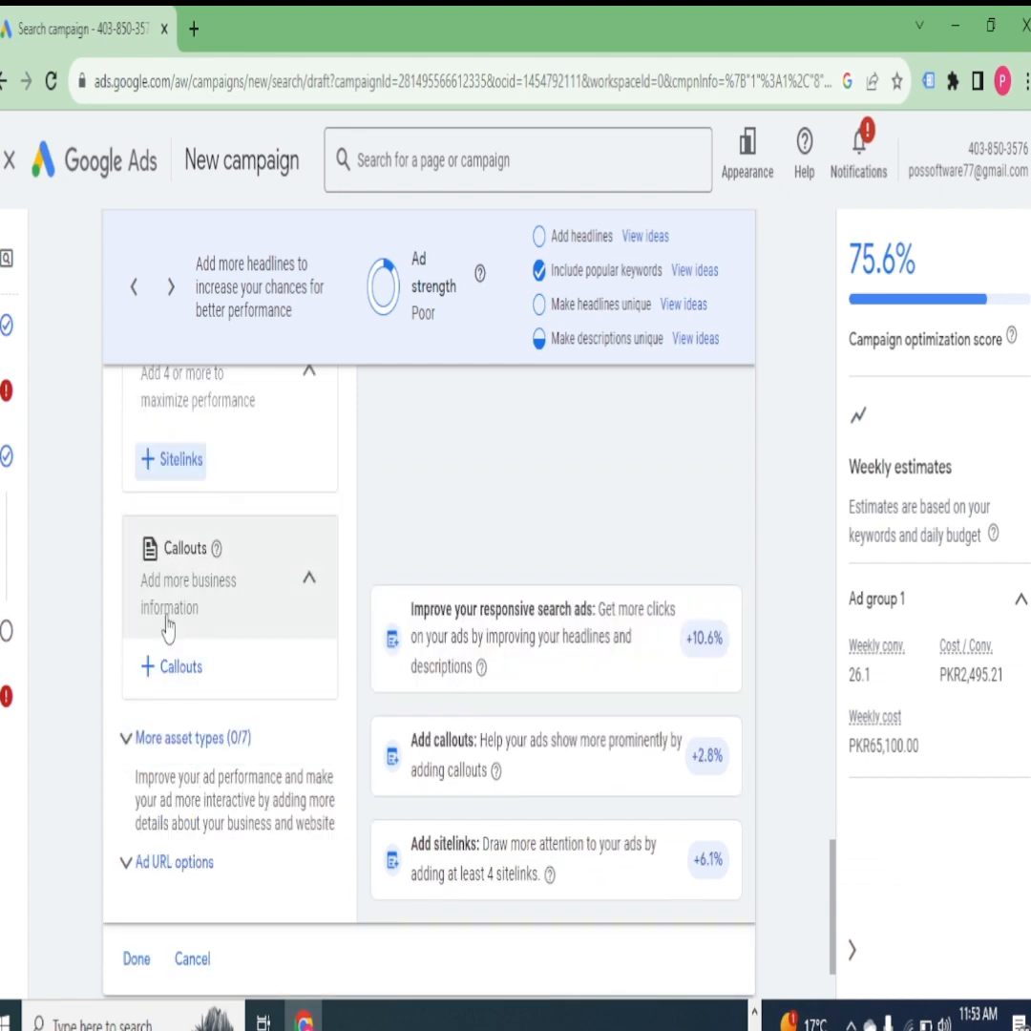
left_click(174, 667)
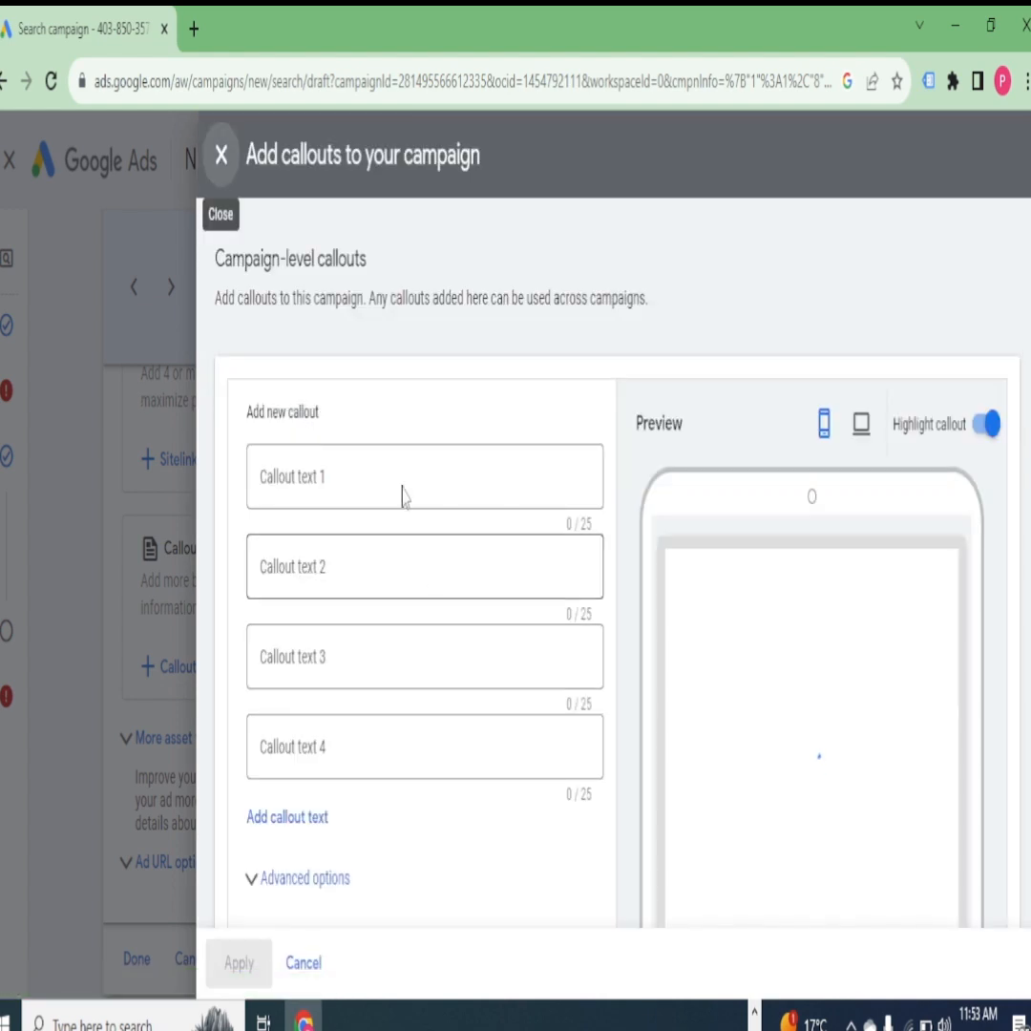
left_click(345, 496)
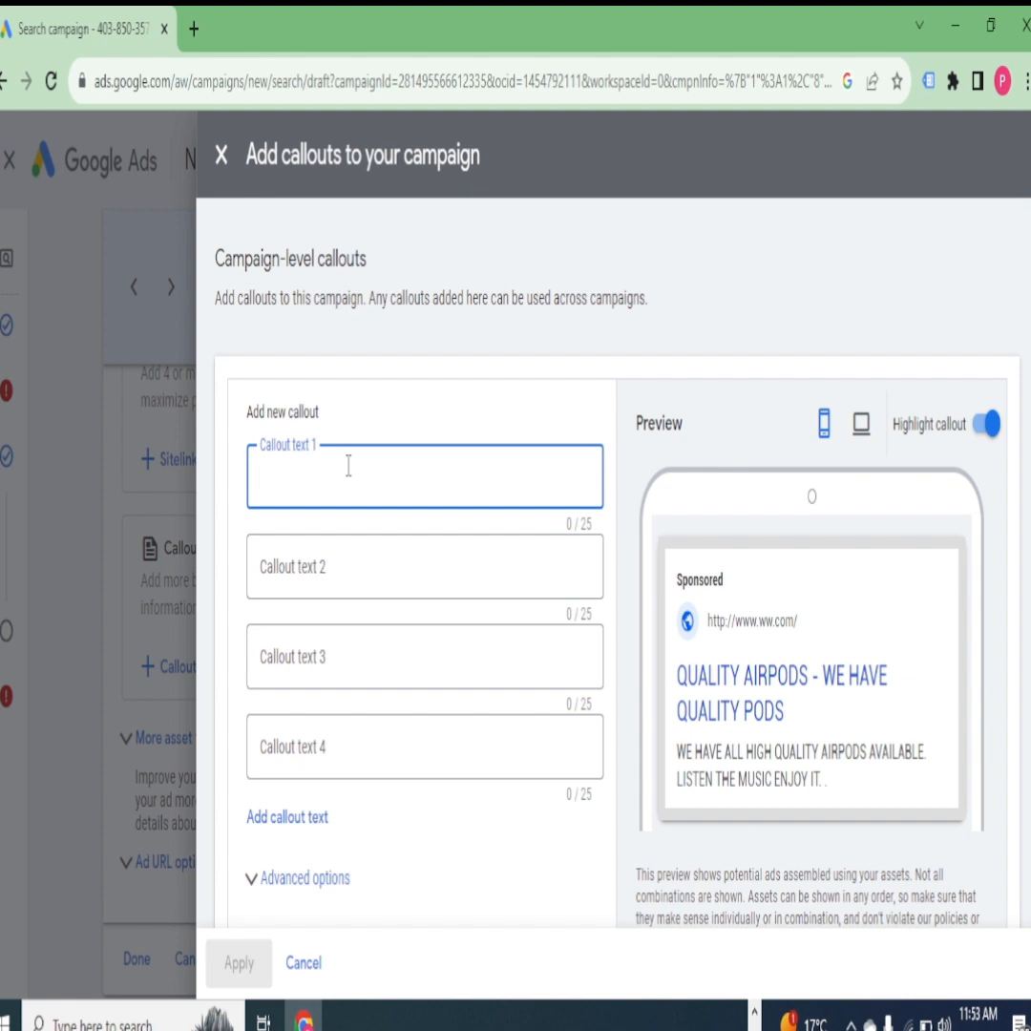
type("CA")
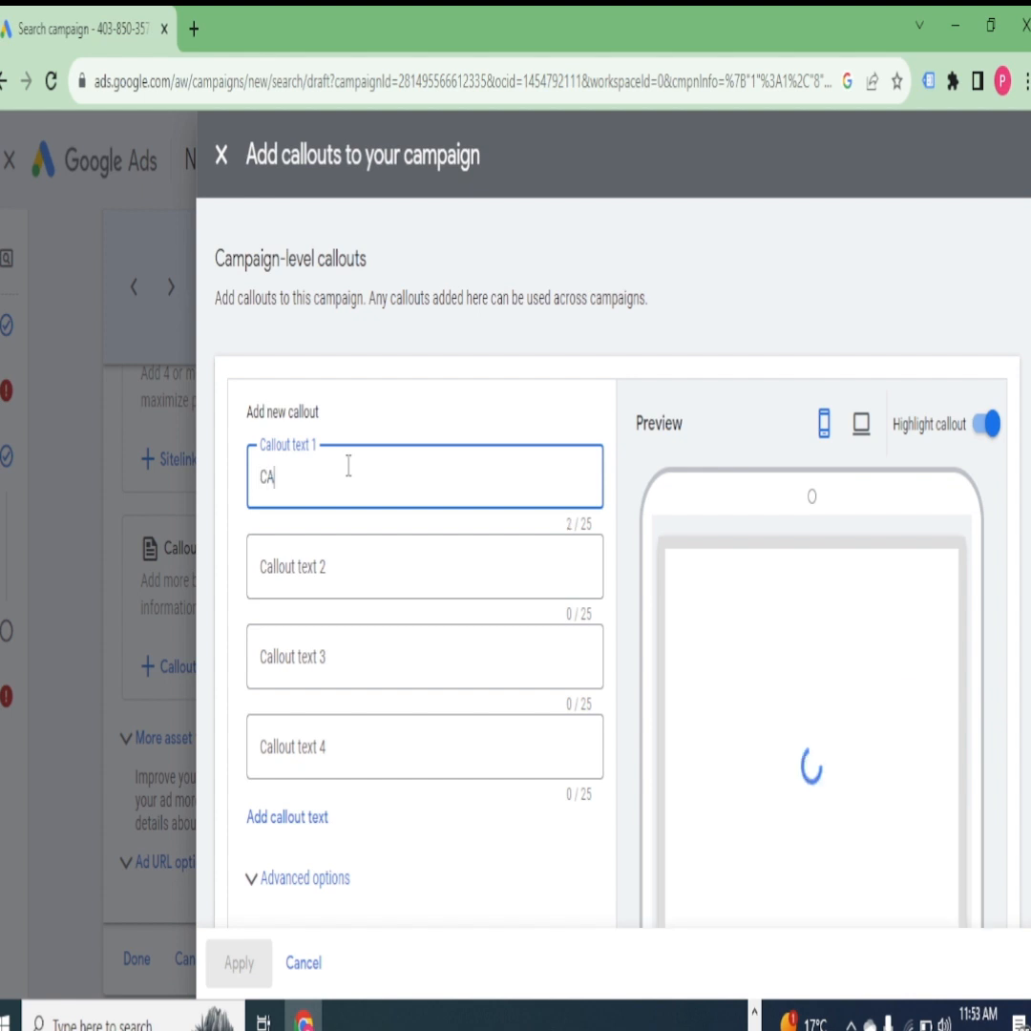
type("LL")
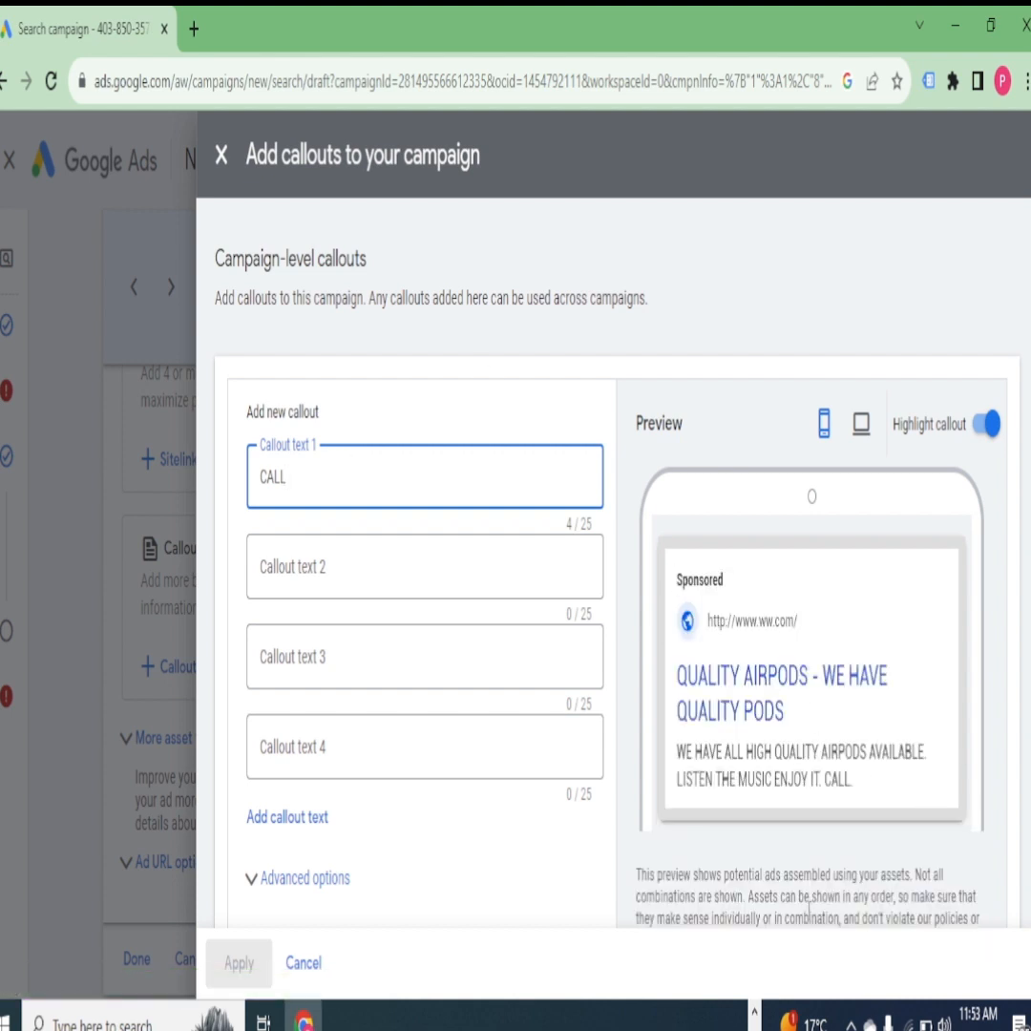
scroll(770, 712, "down", 2)
scroll(769, 712, "up", 2)
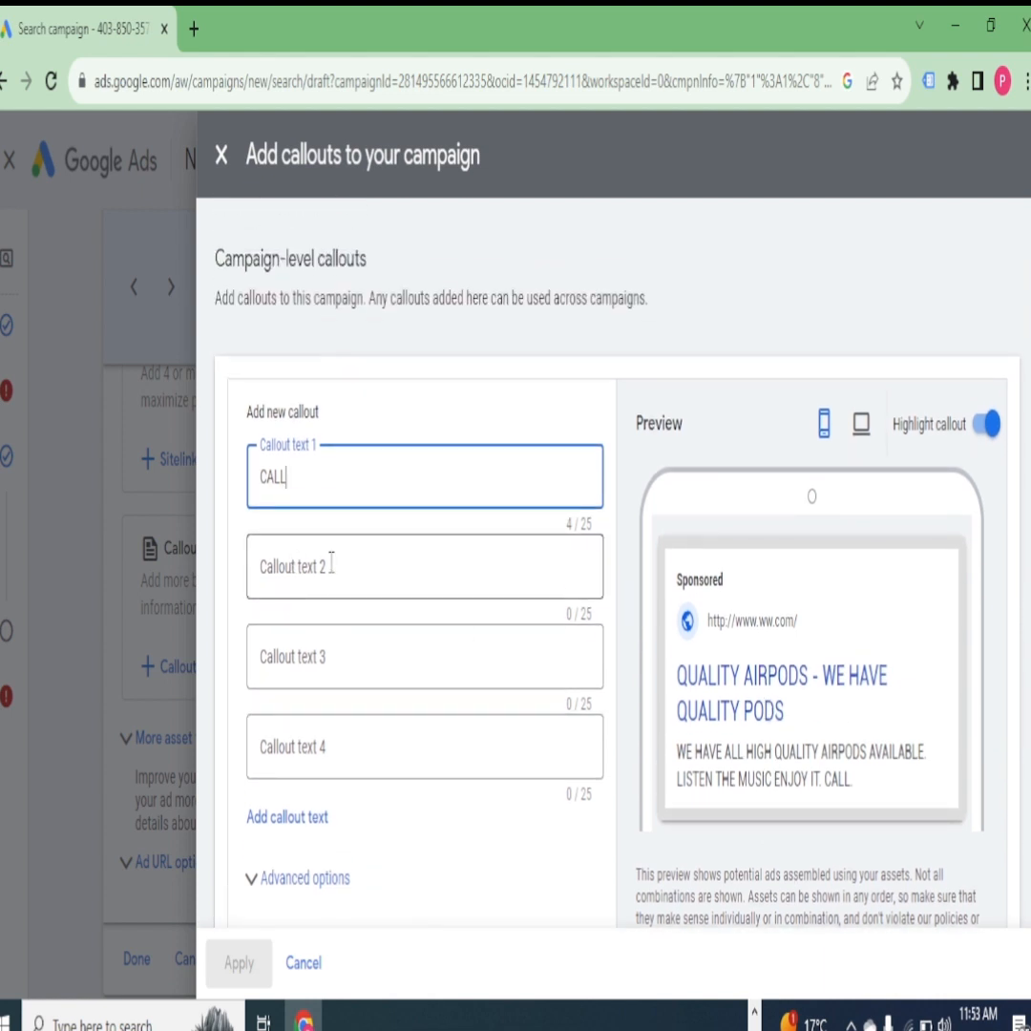
scroll(315, 587, "down", 2)
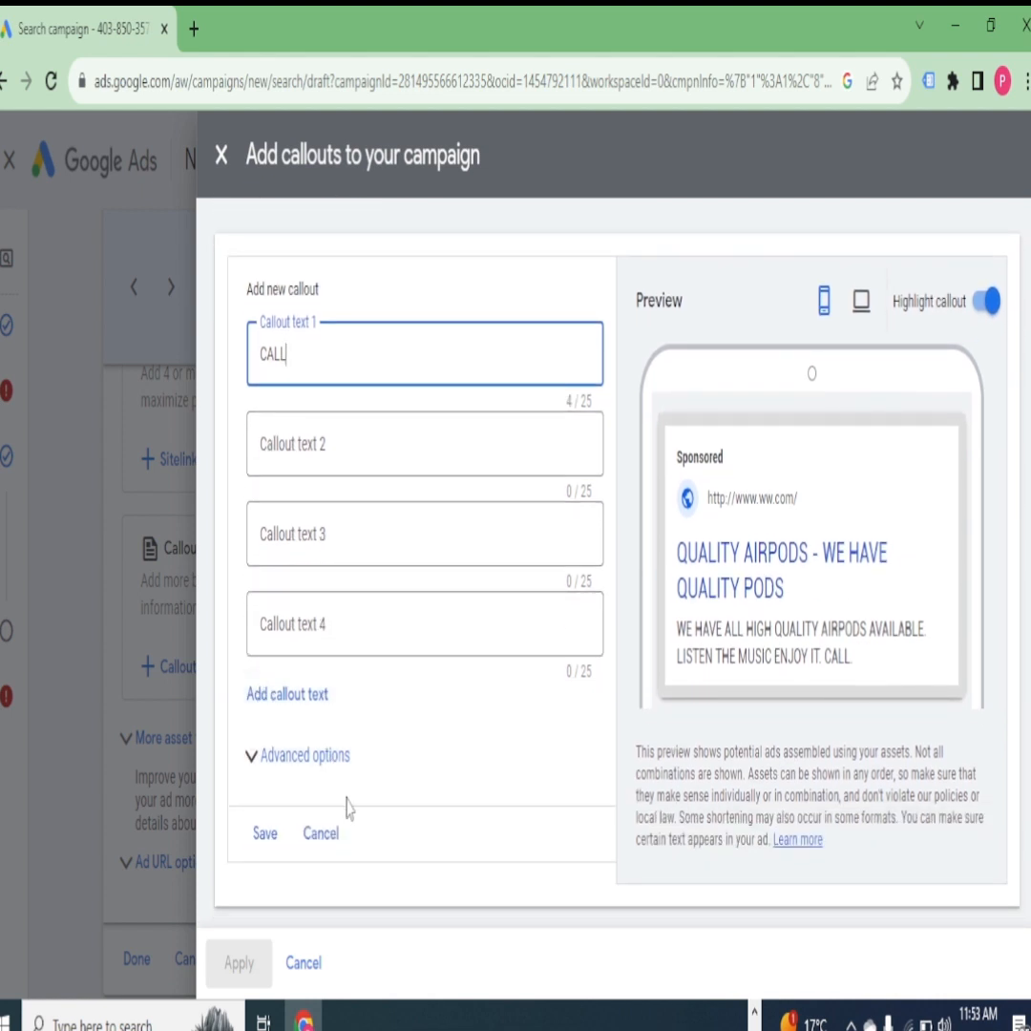
left_click(221, 158)
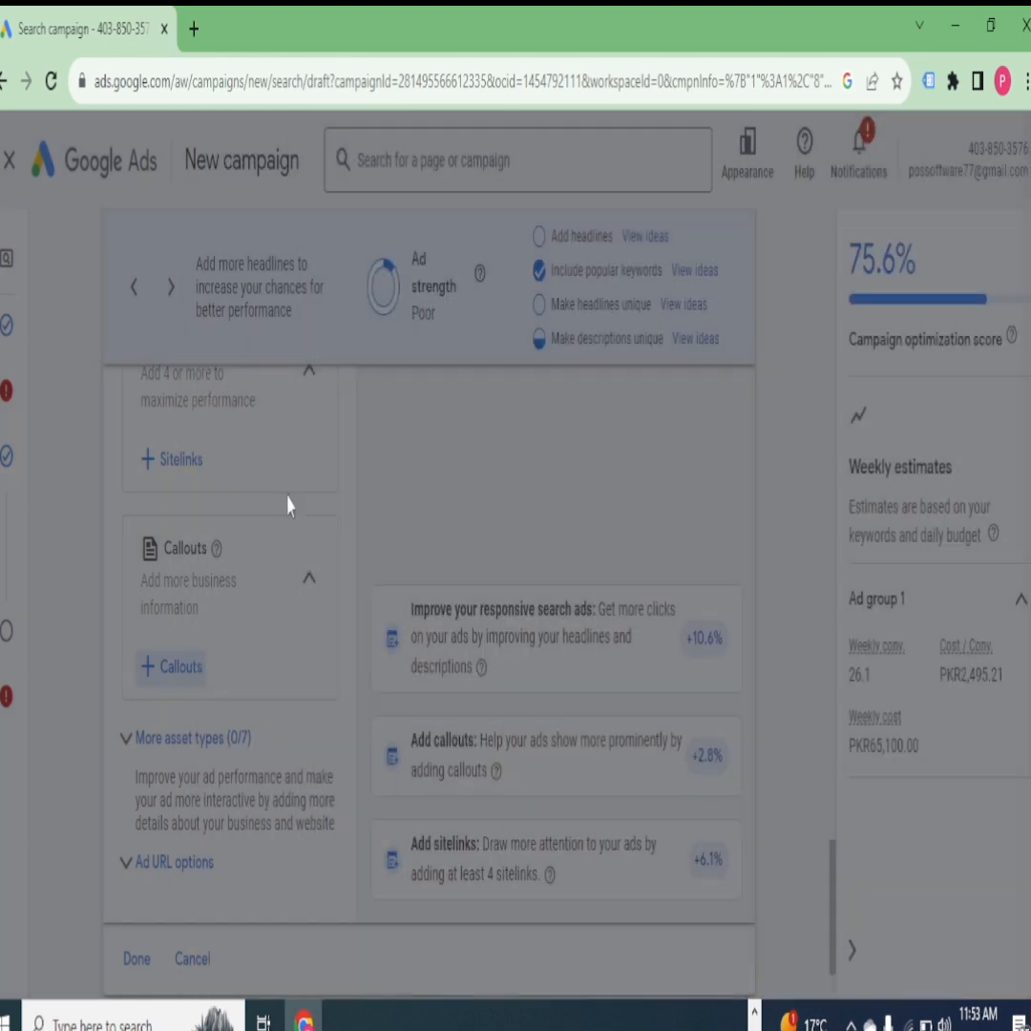
- Finish the AirPods ad and proceed to the campaign's daily budget options
scroll(288, 501, "down", 2)
left_click(143, 826)
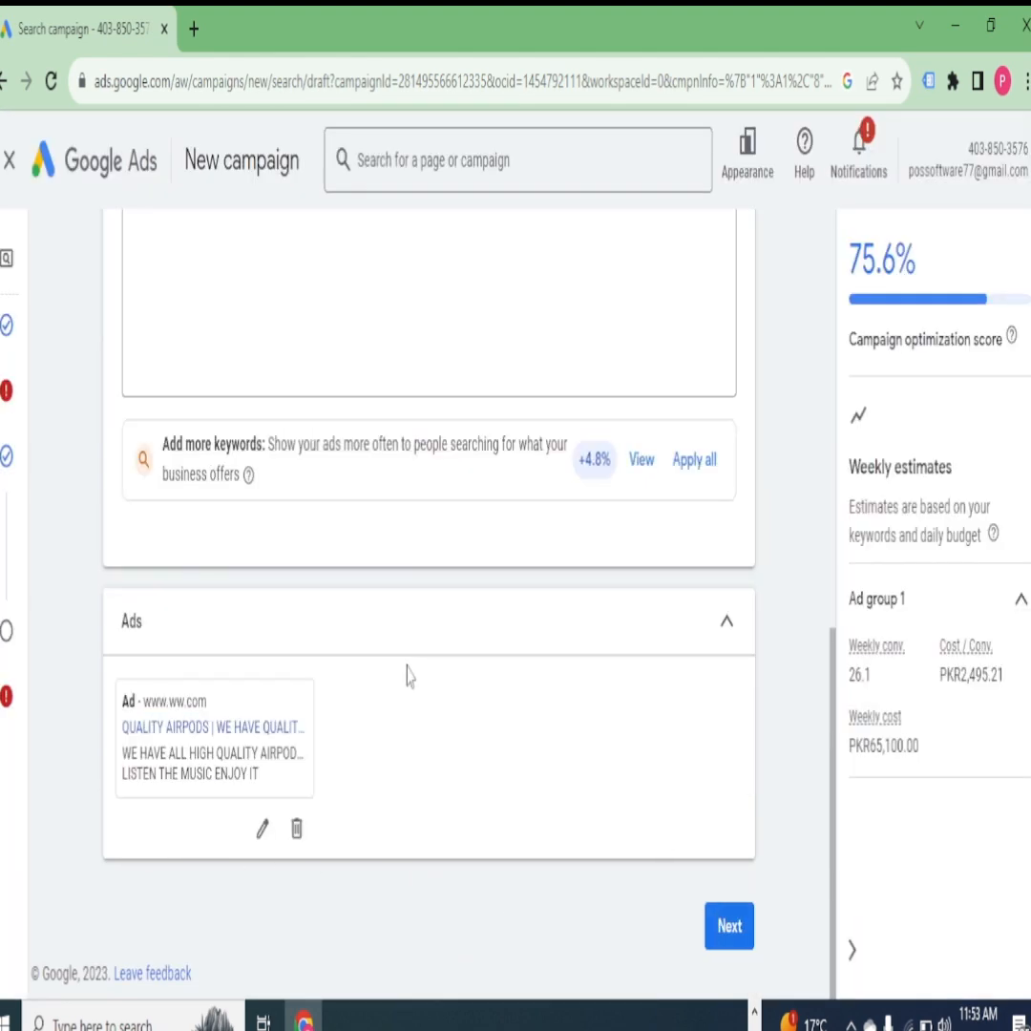
left_click(729, 927)
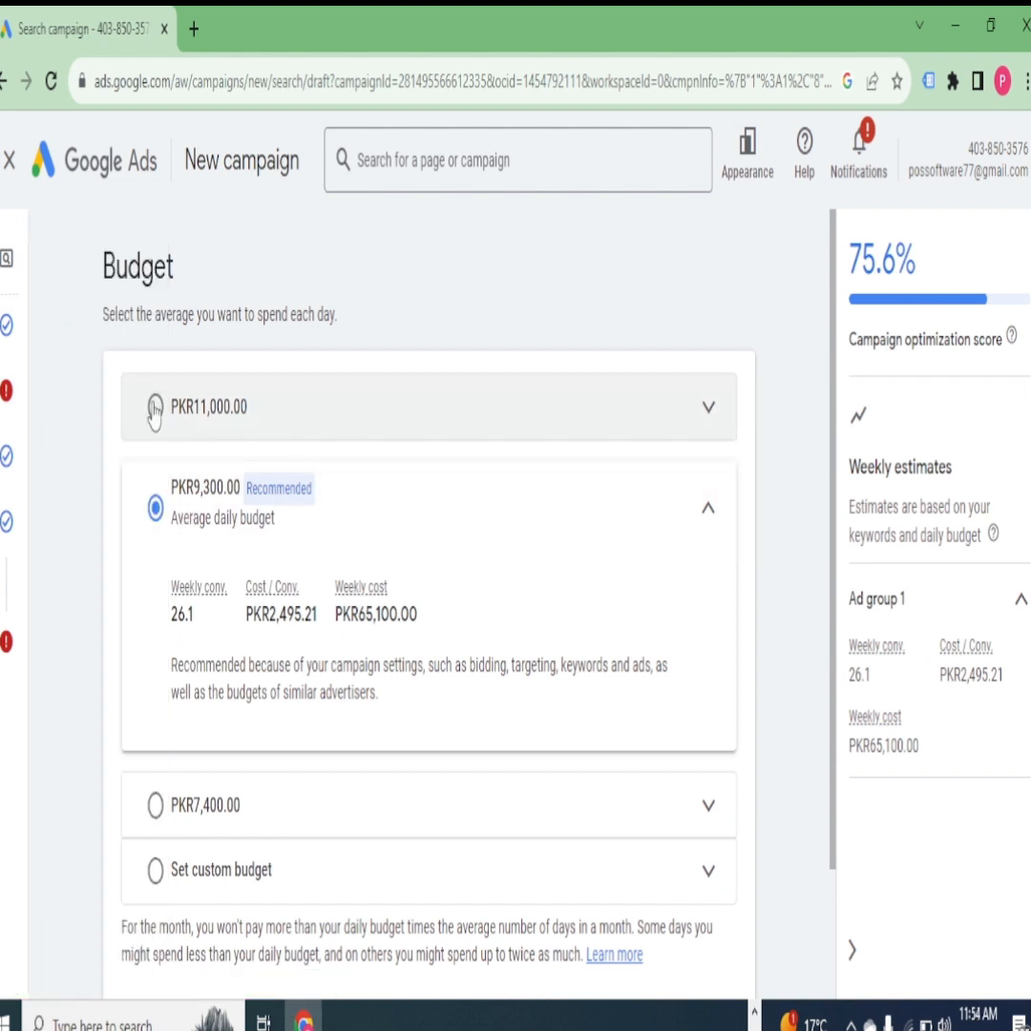
scroll(315, 647, "down", 2)
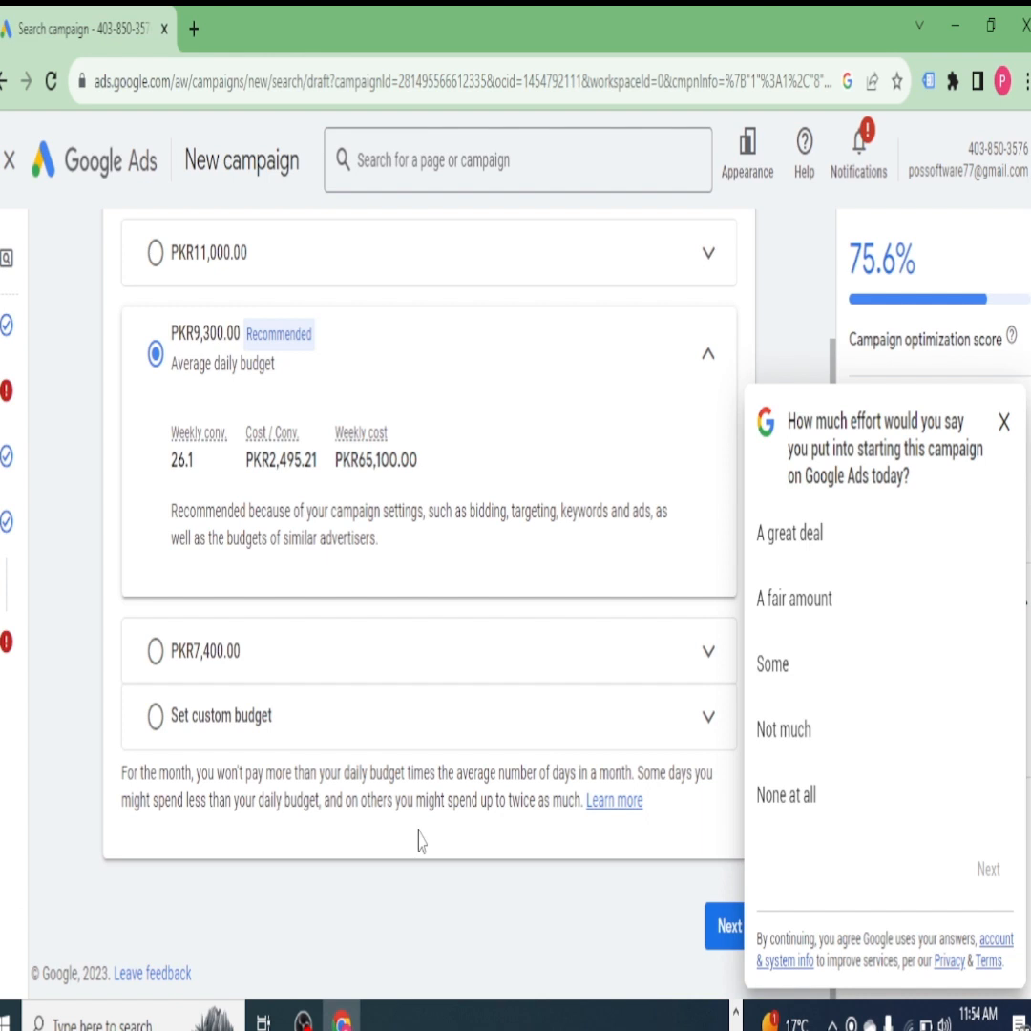
left_click(303, 1020)
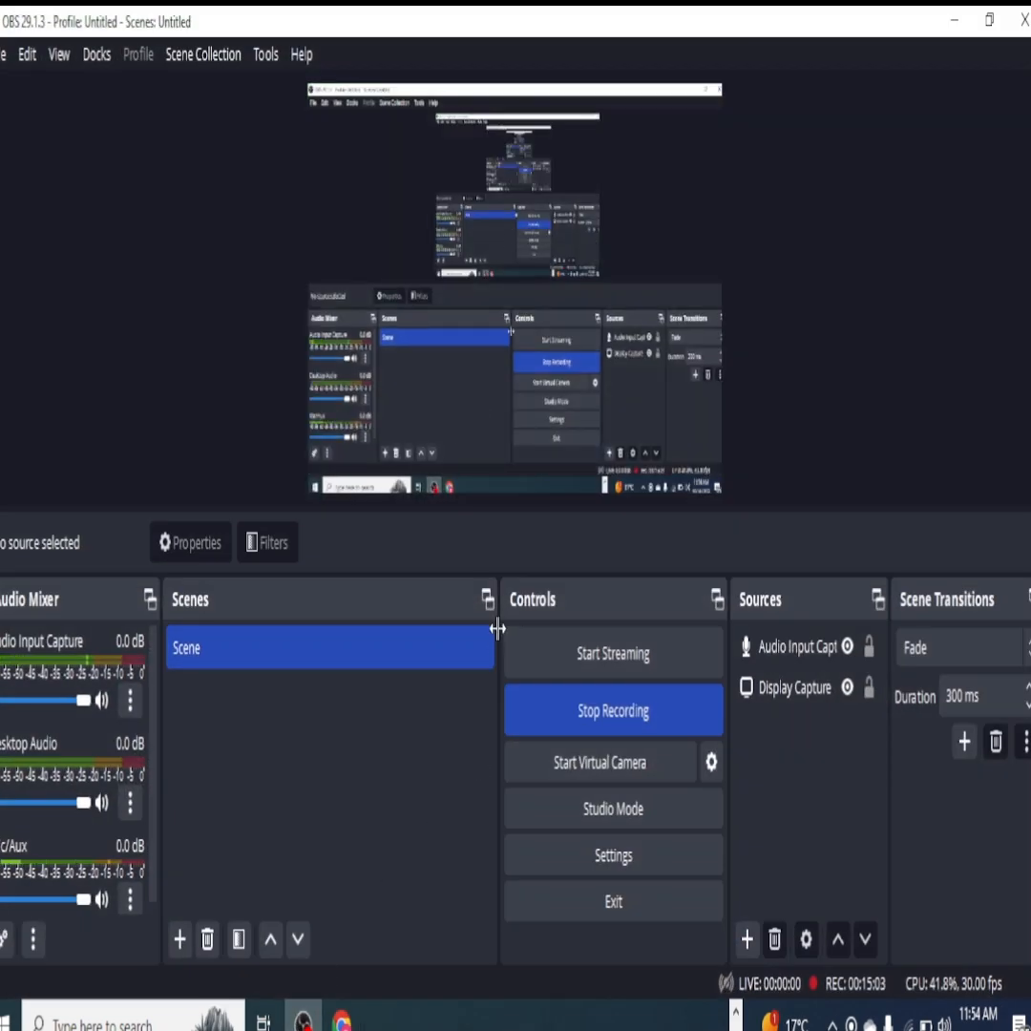